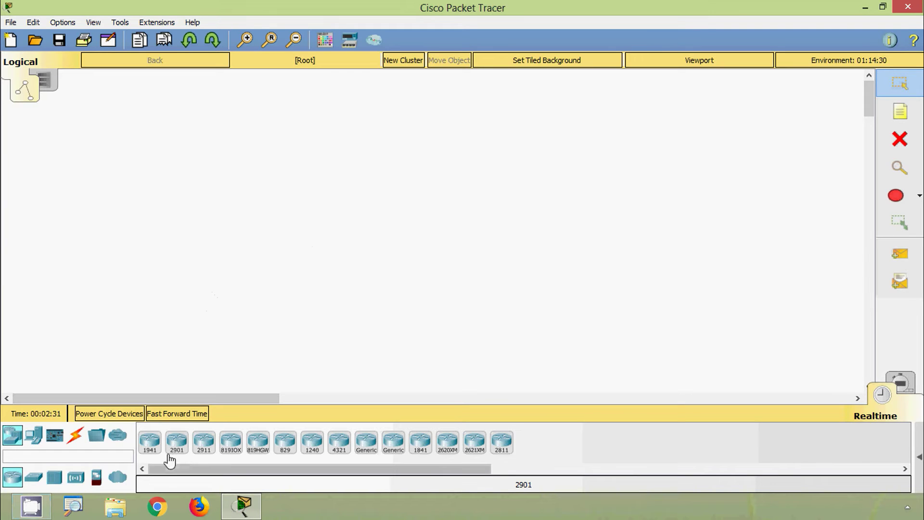
# Step: Place a 1941 router on the workspace with a 2960 switch below it
pyautogui.click(150, 448)
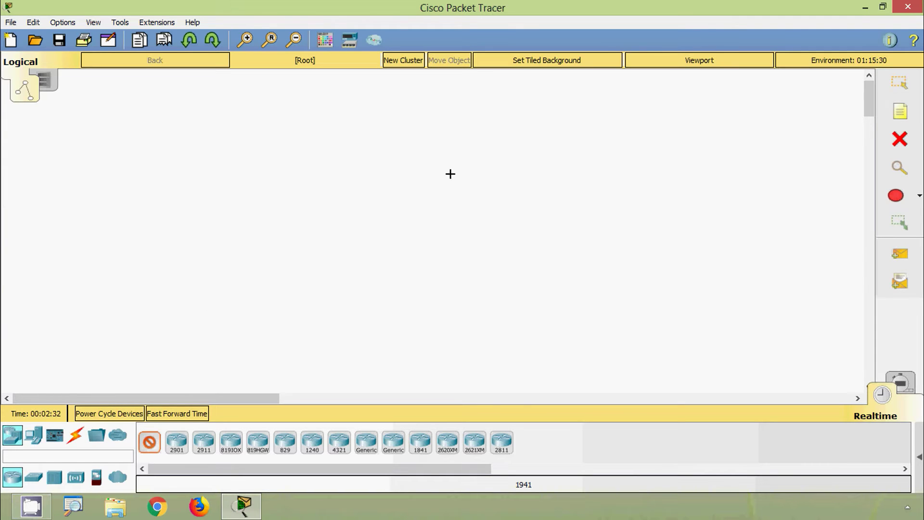
pyautogui.click(461, 147)
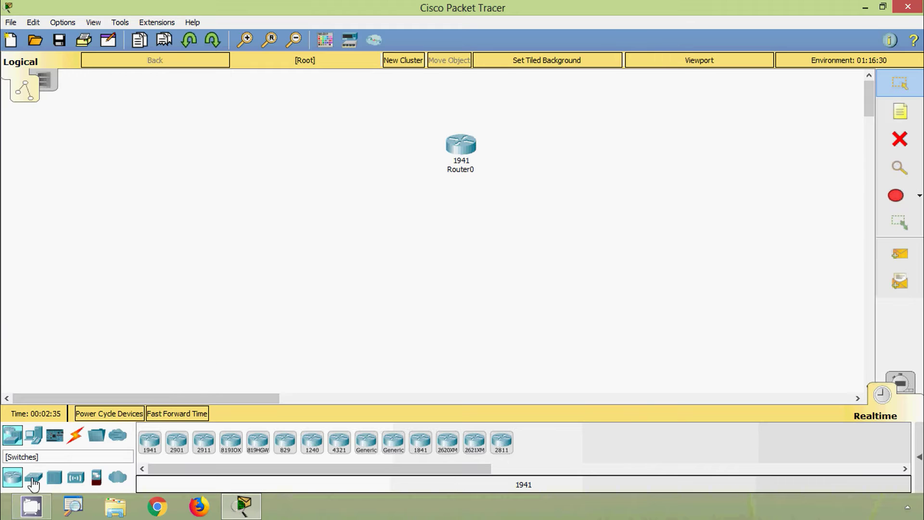
pyautogui.click(39, 476)
pyautogui.click(149, 443)
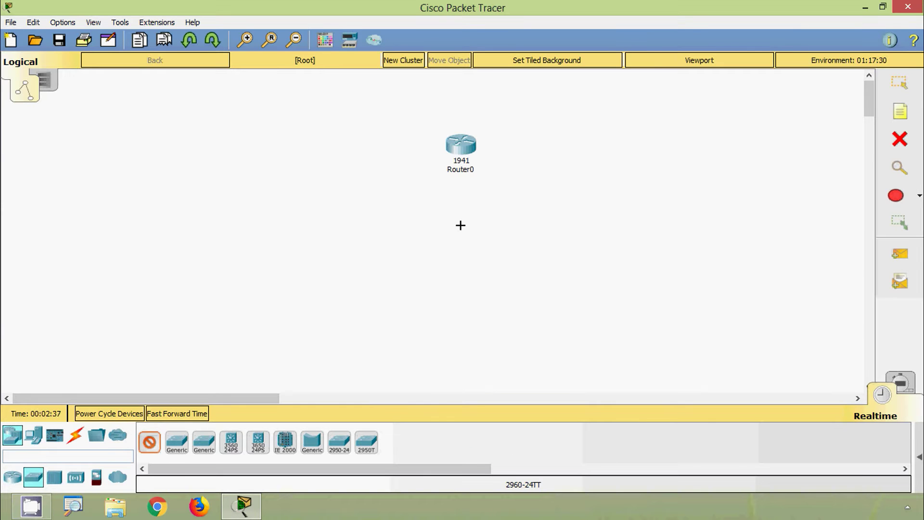
pyautogui.click(458, 224)
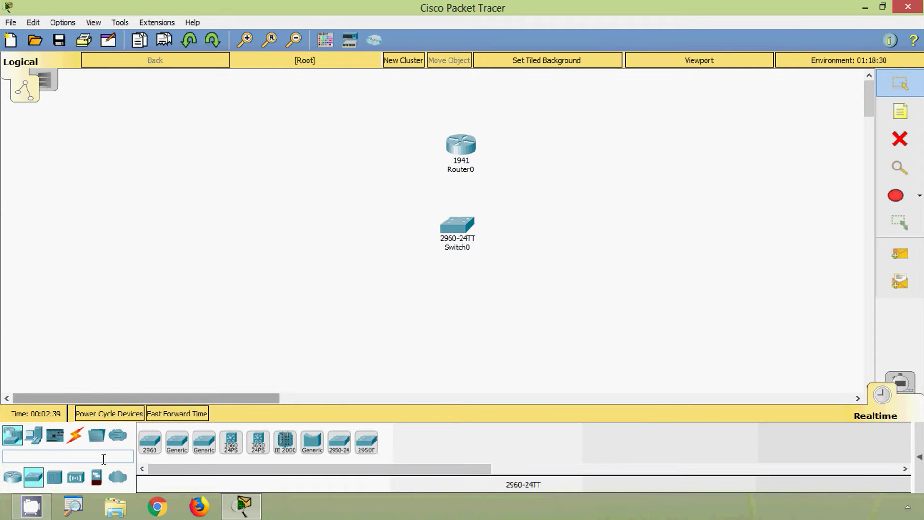
# Step: Add two generic PCs, PC0 and PC1, side by side below the switch
pyautogui.click(34, 440)
pyautogui.click(149, 442)
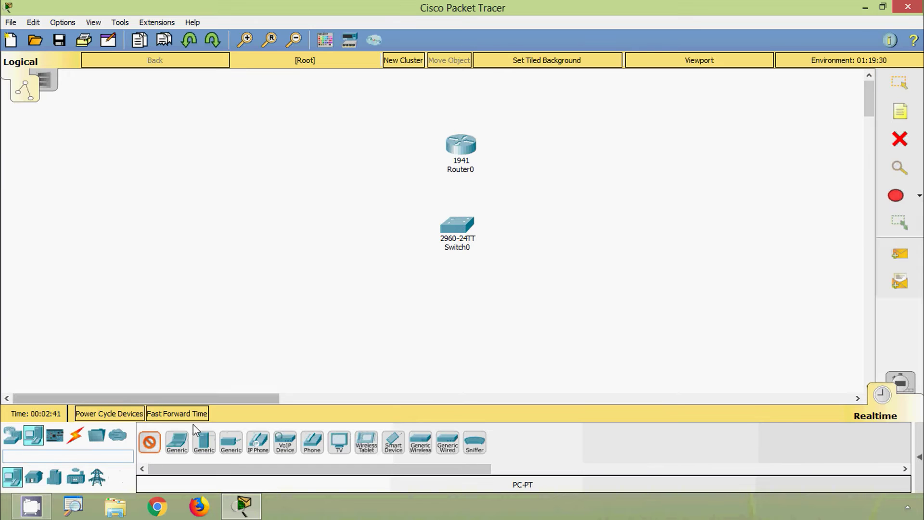
pyautogui.click(361, 312)
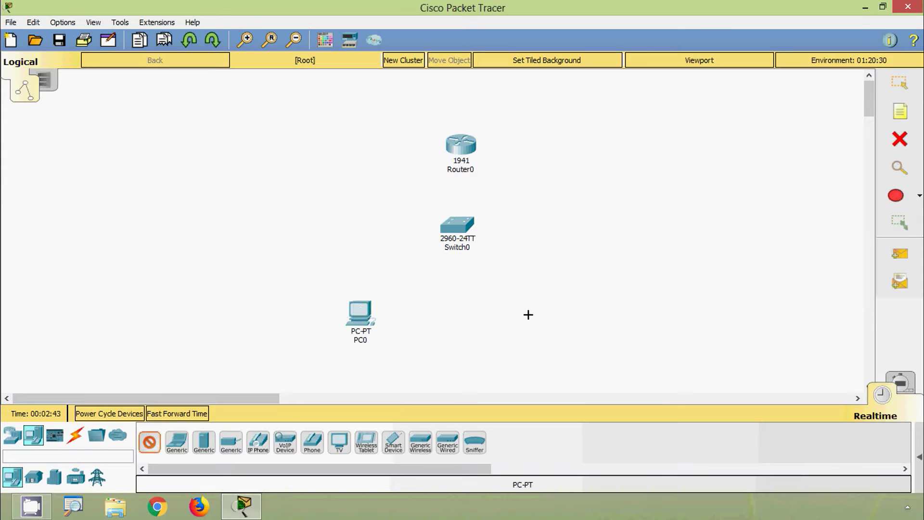
pyautogui.click(516, 322)
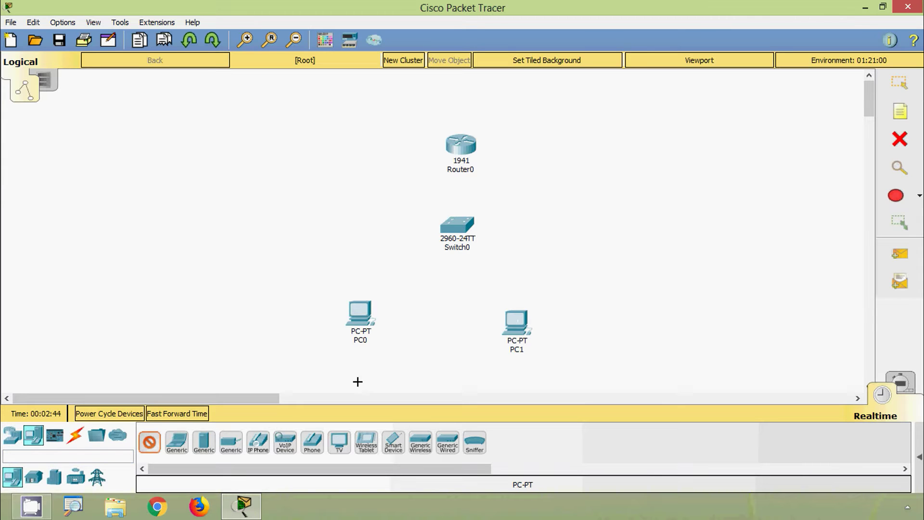
pyautogui.click(76, 437)
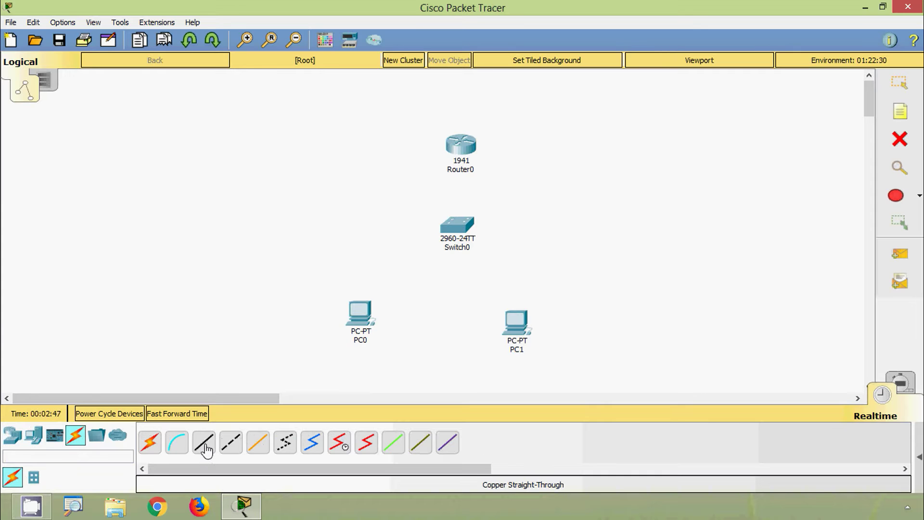
# Step: Cable Router0 GigabitEthernet0/0 to Switch0 GigabitEthernet0/1 with copper straight-through
pyautogui.click(205, 443)
pyautogui.click(462, 151)
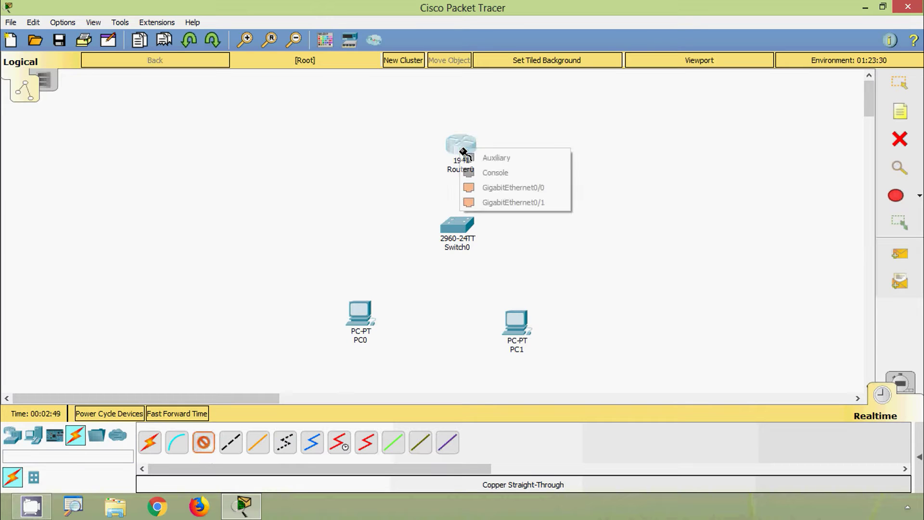
pyautogui.click(477, 187)
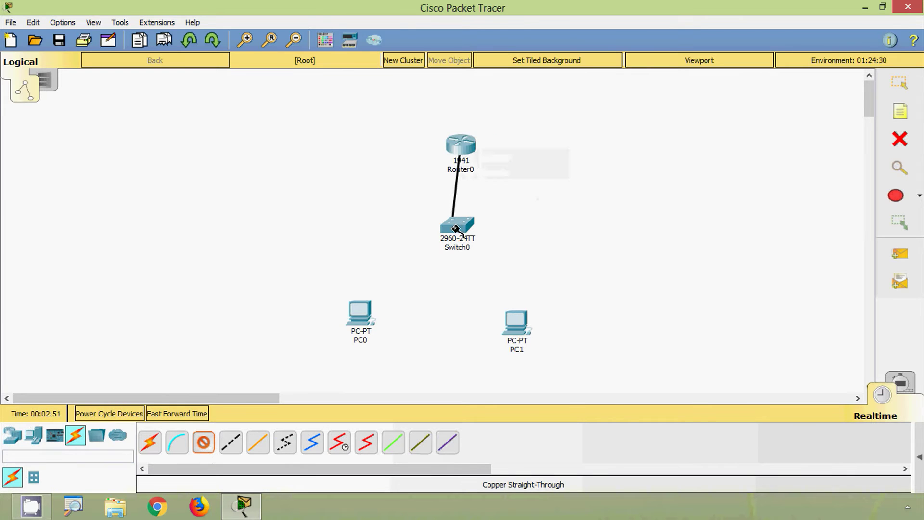
pyautogui.click(457, 226)
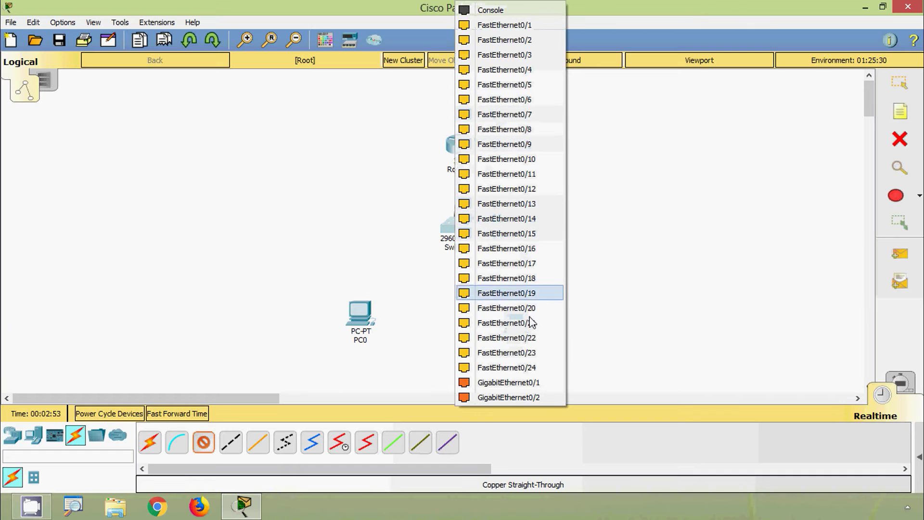
pyautogui.click(532, 383)
# Step: Connect Switch0 FastEthernet0/1 to PC0's FastEthernet0
pyautogui.click(459, 226)
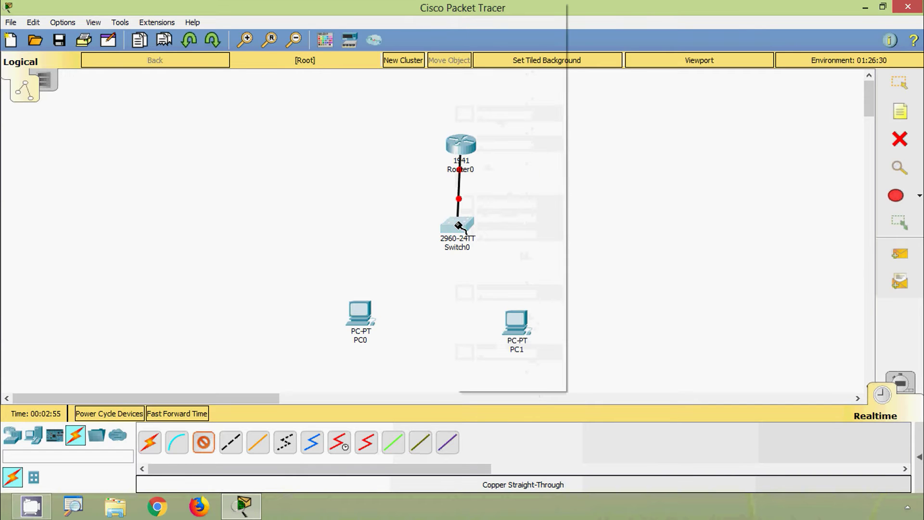
pyautogui.click(505, 25)
pyautogui.click(360, 312)
pyautogui.click(382, 366)
# Step: Connect Switch0 FastEthernet0/2 to PC1's FastEthernet0
pyautogui.click(459, 227)
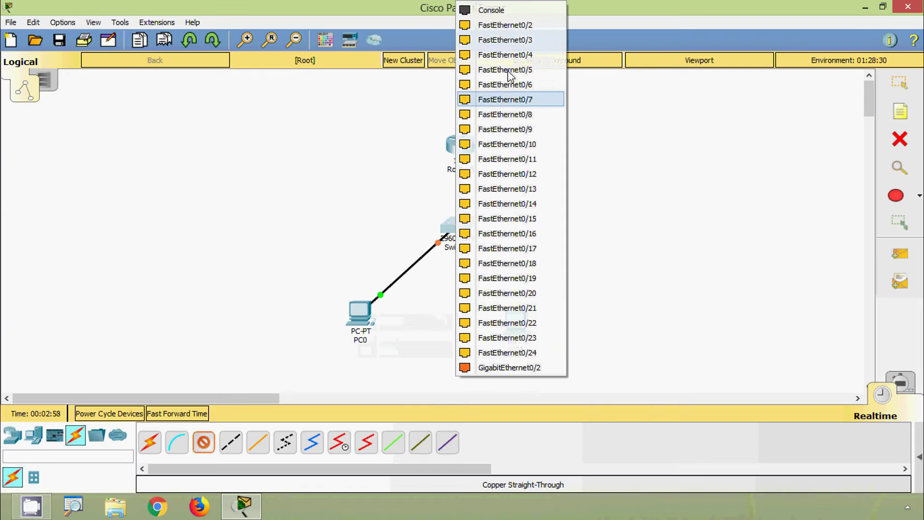
pyautogui.click(505, 24)
pyautogui.click(517, 320)
pyautogui.click(539, 374)
pyautogui.press('Escape')
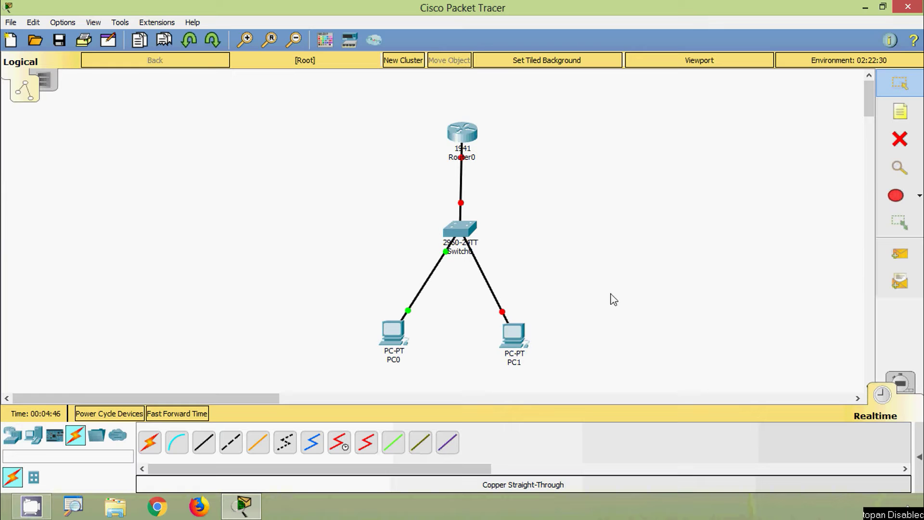
# Step: Delete the PC1–Switch0 cable and recable Switch0 FastEthernet0/2 to PC1's FastEthernet0
pyautogui.click(900, 140)
pyautogui.click(491, 286)
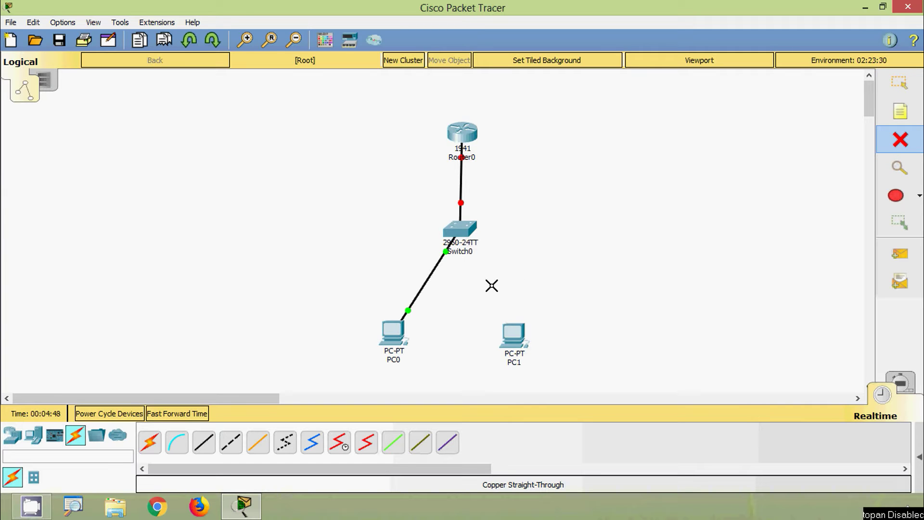
pyautogui.click(203, 442)
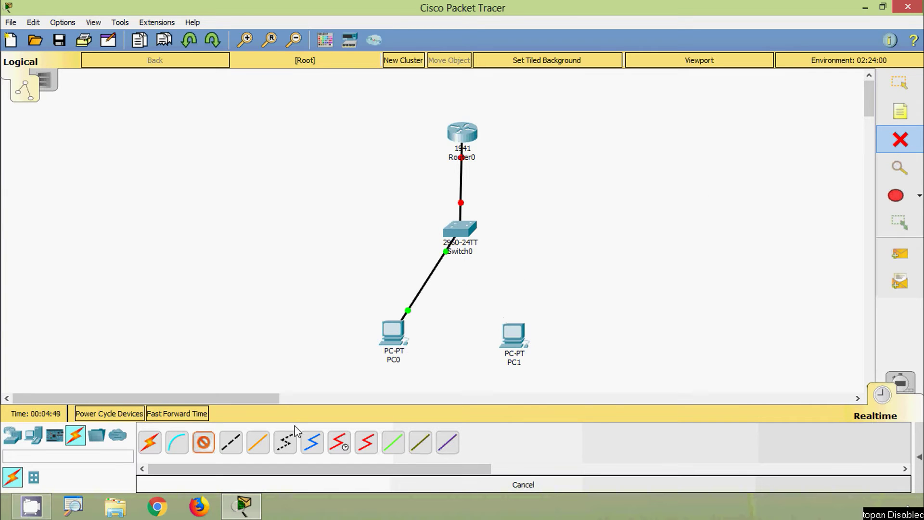
pyautogui.click(451, 237)
pyautogui.click(470, 38)
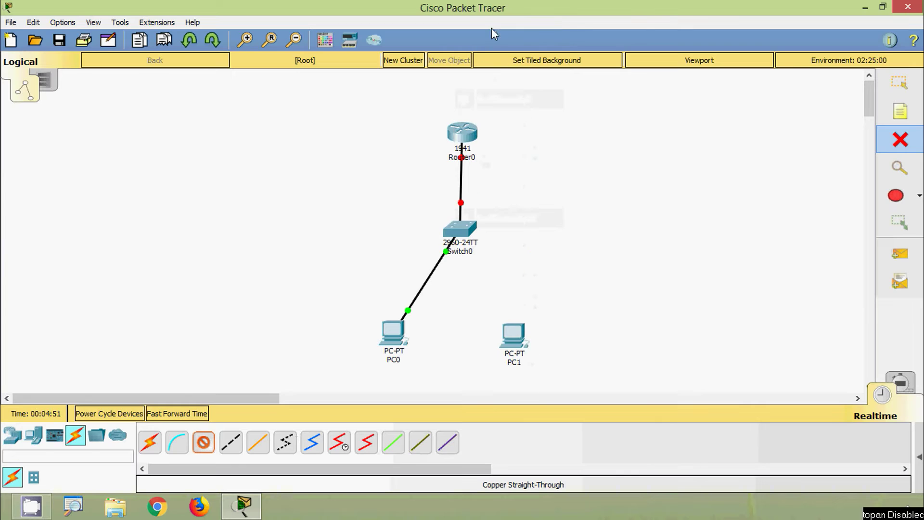
pyautogui.click(527, 329)
pyautogui.click(540, 388)
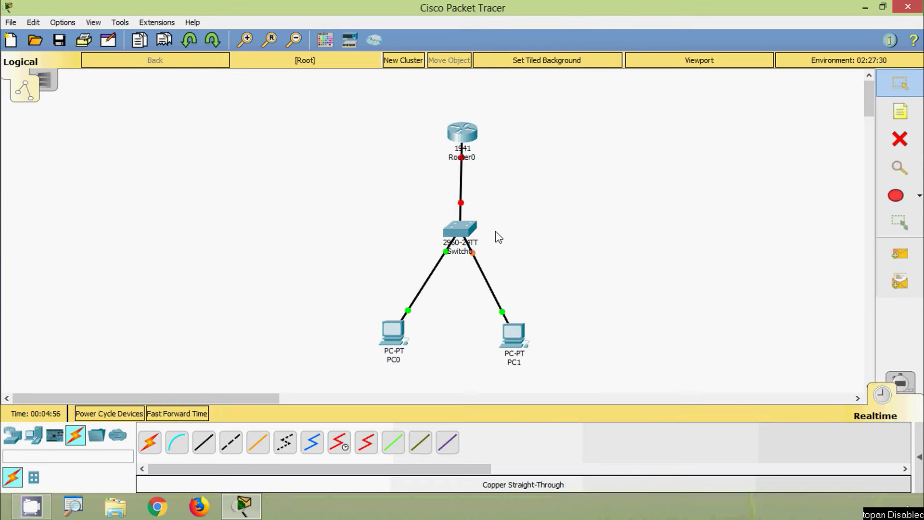
# Step: Rename the router label from Router0 to R1
pyautogui.click(479, 158)
pyautogui.doubleClick(480, 158)
pyautogui.write('R1')
pyautogui.press('Return')
# Step: Rename the switch label from Switch0 to S1
pyautogui.click(455, 255)
pyautogui.moveTo(475, 252); pyautogui.dragTo(449, 252)
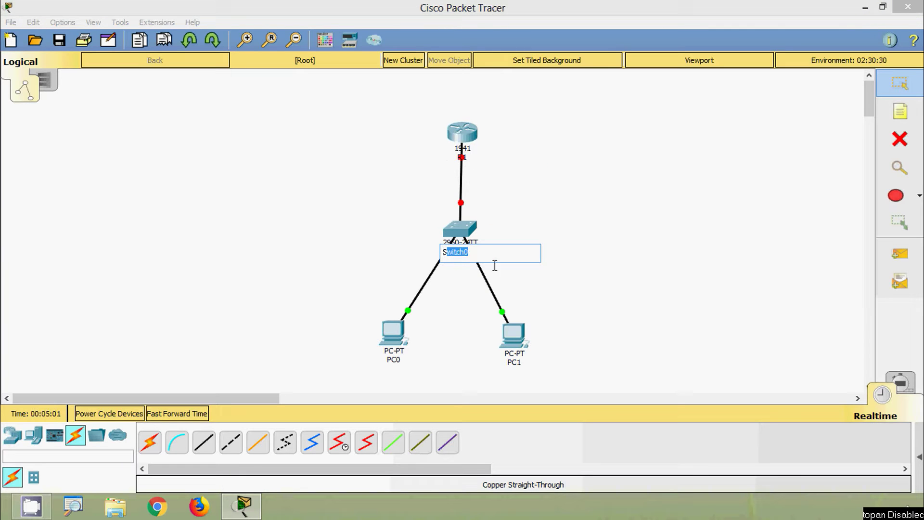
pyautogui.write('1')
pyautogui.press('Return')
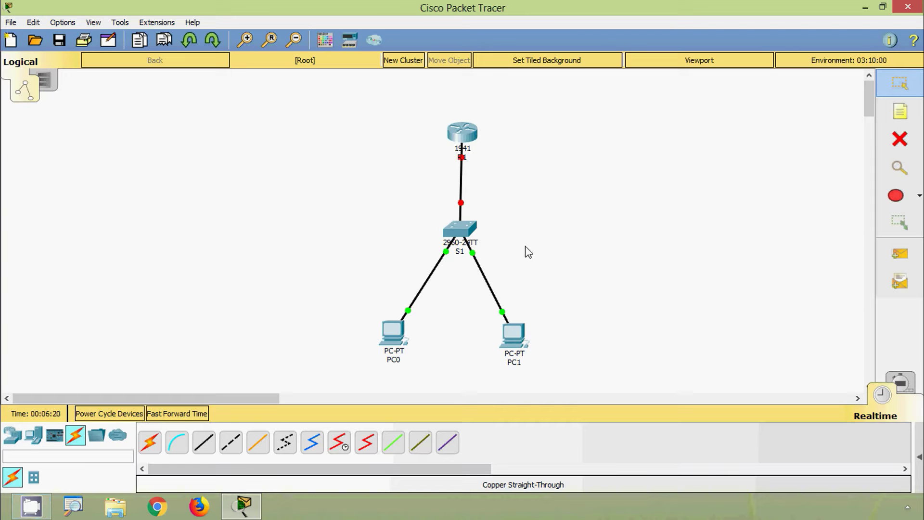
# Step: In R1's CLI, decline the setup dialog and enter privileged enable mode
pyautogui.click(464, 134)
pyautogui.click(381, 88)
pyautogui.moveTo(383, 75); pyautogui.dragTo(425, 42)
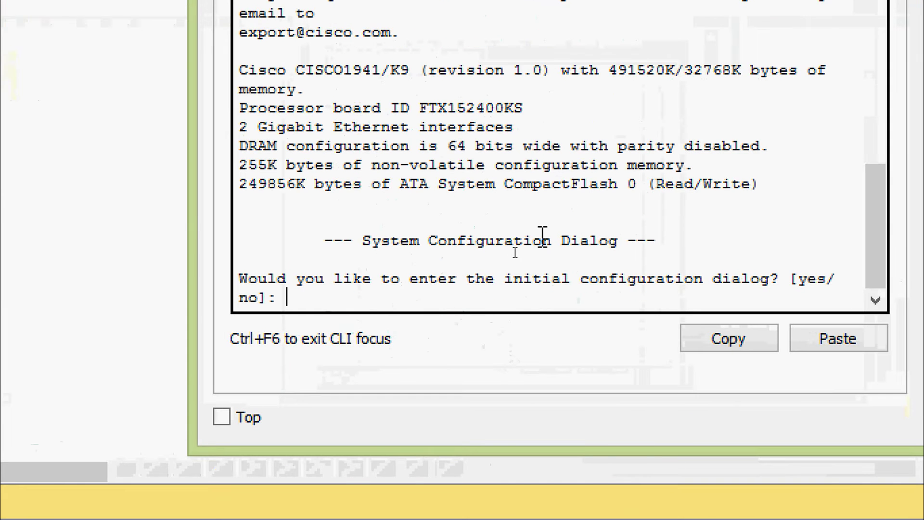
pyautogui.write('no')
pyautogui.press('Return')
pyautogui.press('Return')
pyautogui.write('ena')
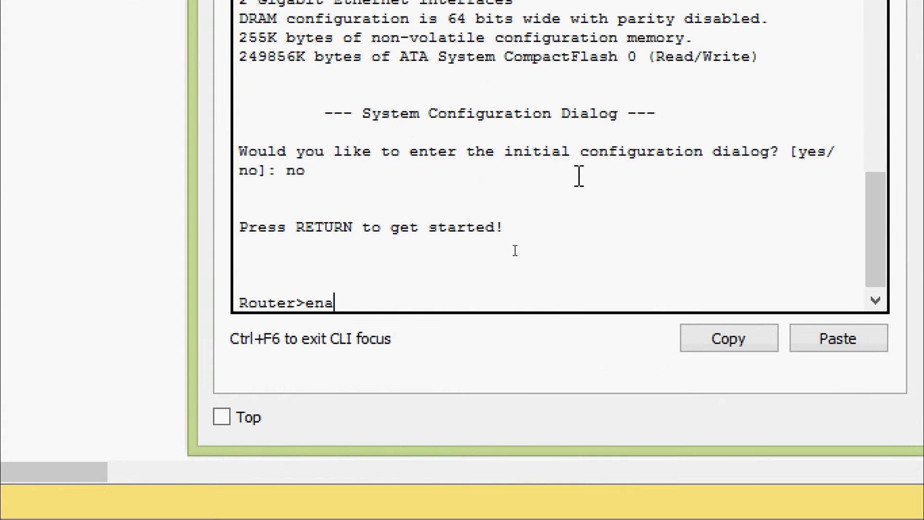
pyautogui.press('Tab')
pyautogui.press('Return')
# Step: Enter global configuration mode and set the router hostname to R1
pyautogui.write('configure terminal')
pyautogui.press('Tab')
pyautogui.write('t')
pyautogui.press('Tab')
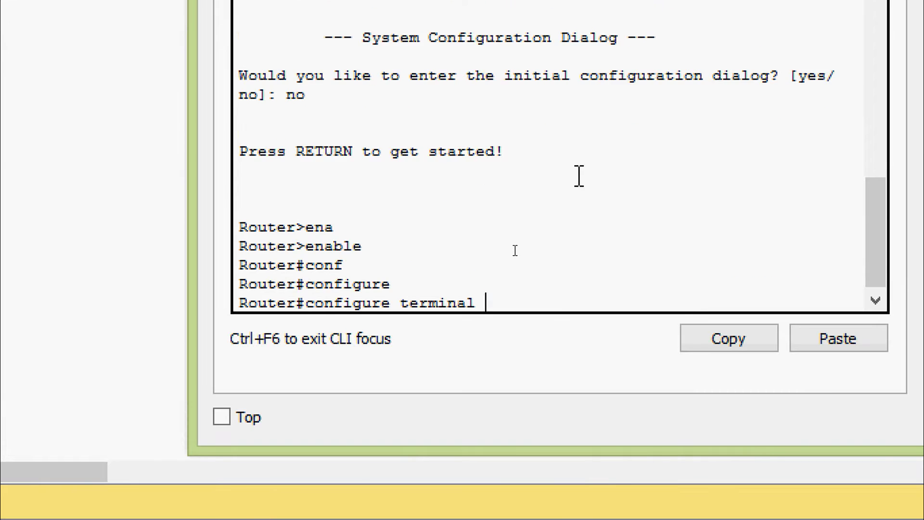
pyautogui.press('Return')
pyautogui.press('Return')
pyautogui.press('Return')
pyautogui.write('ho')
pyautogui.press('Tab')
pyautogui.write('R1')
pyautogui.press('Return')
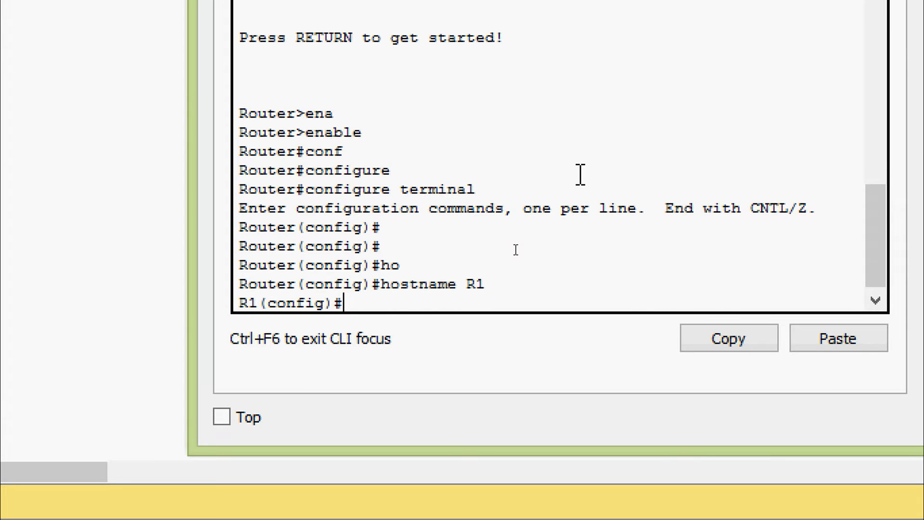
# Step: Set the router's enable secret password
pyautogui.write('ena')
pyautogui.press('Tab')
pyautogui.write('se')
pyautogui.press('Tab')
pyautogui.write('class')
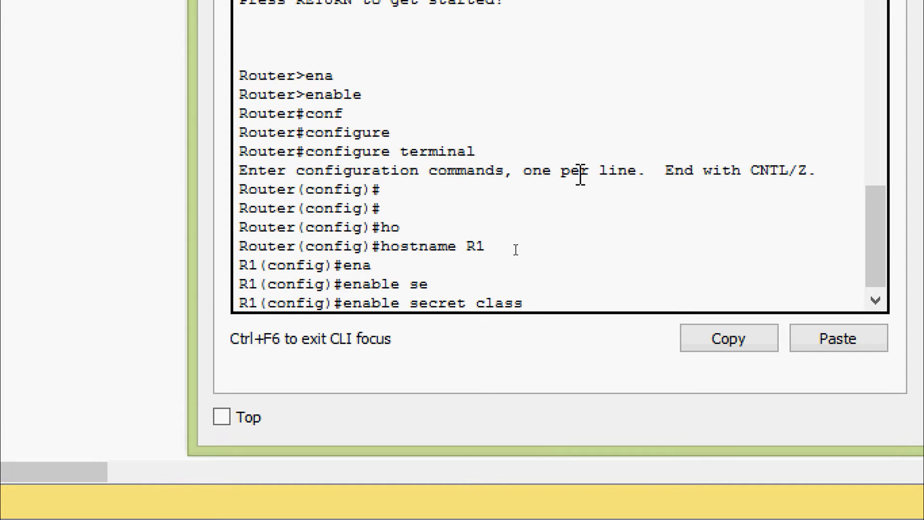
pyautogui.press('Return')
# Step: Set a password on console line 0
pyautogui.write('line')
pyautogui.press('Tab')
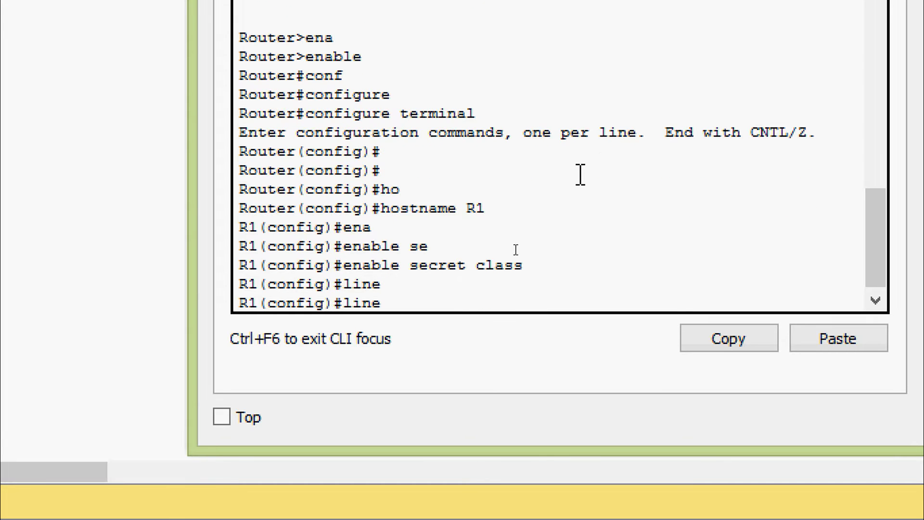
pyautogui.write('console 0')
pyautogui.press('Tab')
pyautogui.write('0')
pyautogui.press('Return')
pyautogui.write('pas')
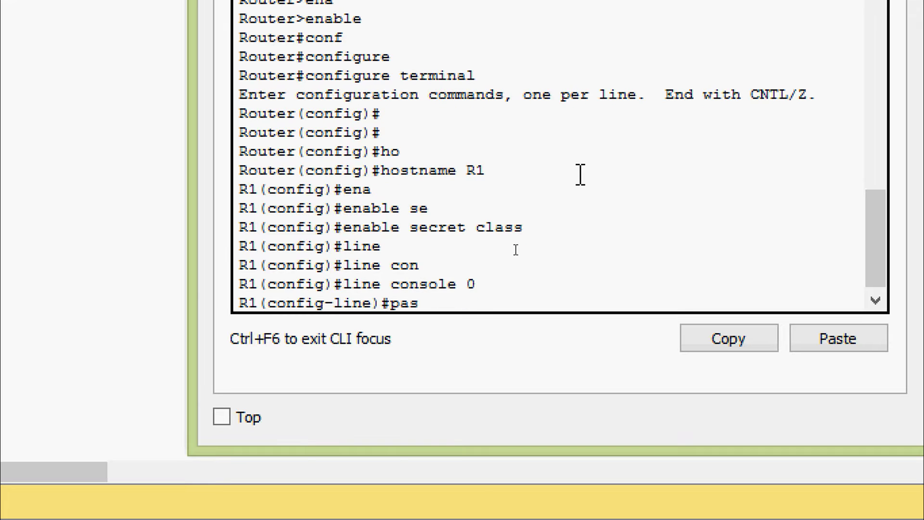
pyautogui.press('Tab')
pyautogui.write('cisco')
pyautogui.press('Return')
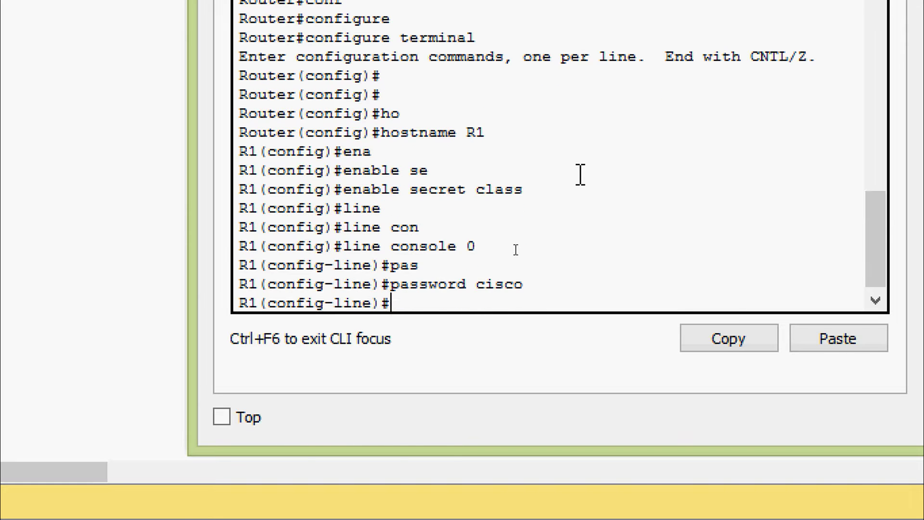
# Step: Require login on the console line and exit line configuration
pyautogui.write('lo')
pyautogui.press('Tab')
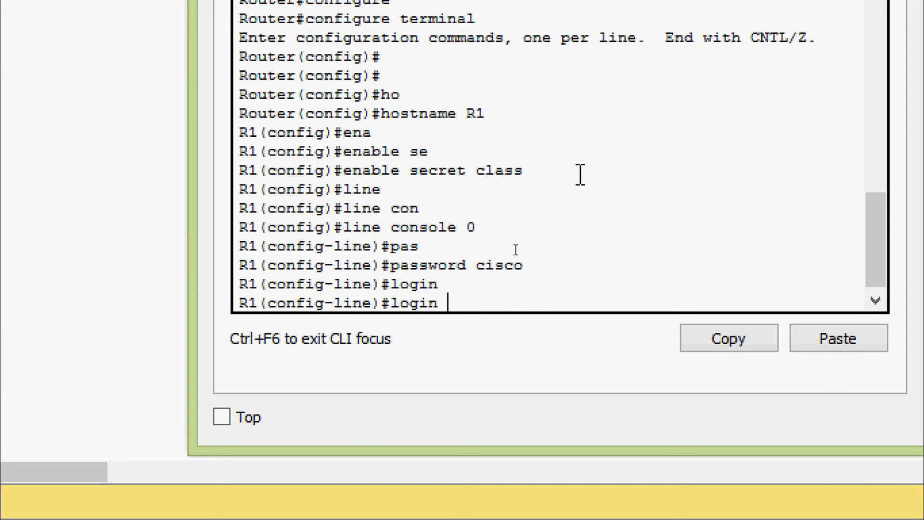
pyautogui.press('Return')
pyautogui.write('exit')
pyautogui.press('Return')
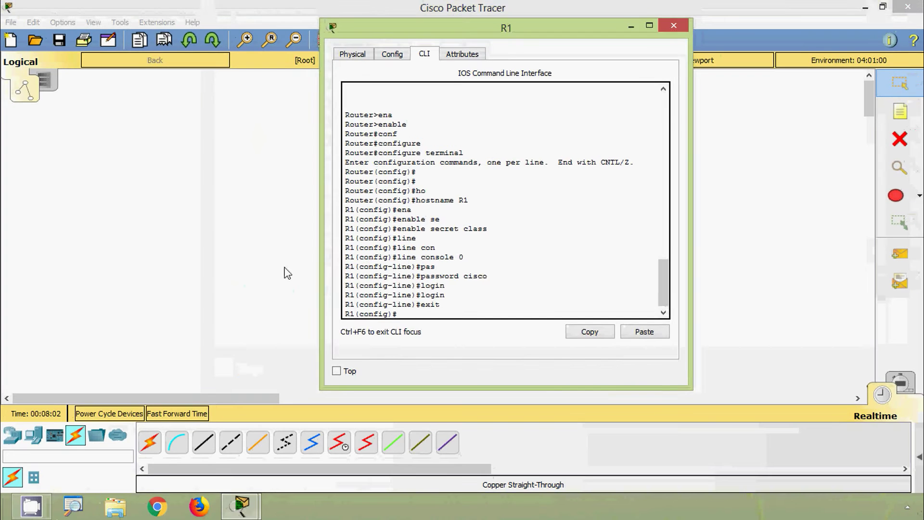
# Step: Reopen R1's CLI and enter interface GigabitEthernet0/0 configuration
pyautogui.click(680, 21)
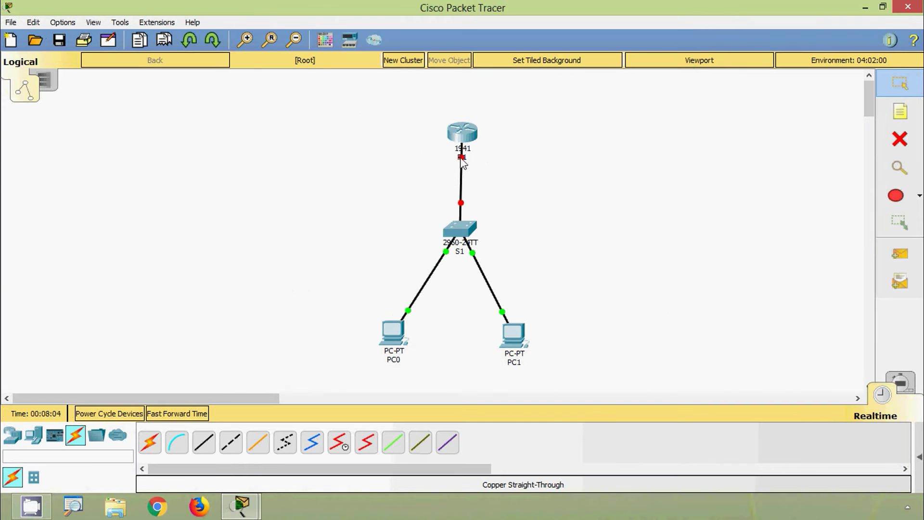
pyautogui.click(460, 138)
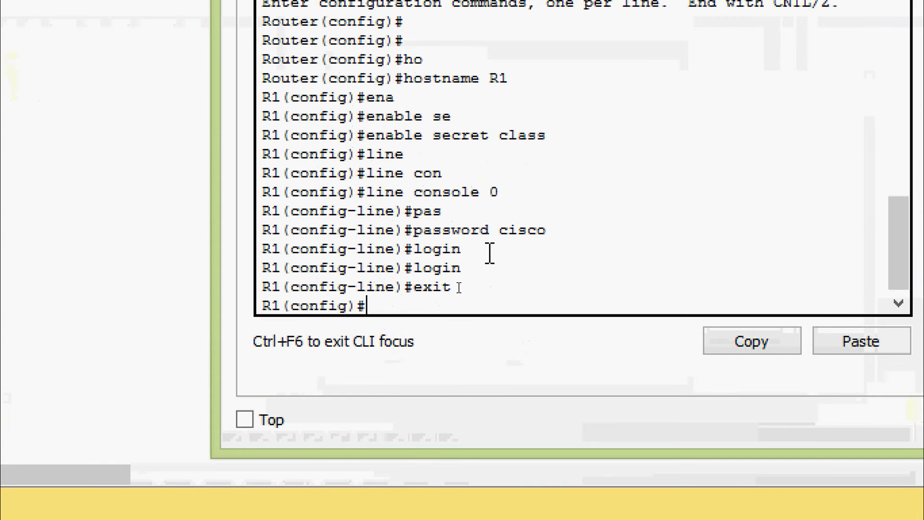
pyautogui.write('inter')
pyautogui.press('Tab')
pyautogui.write('g')
pyautogui.press('Tab')
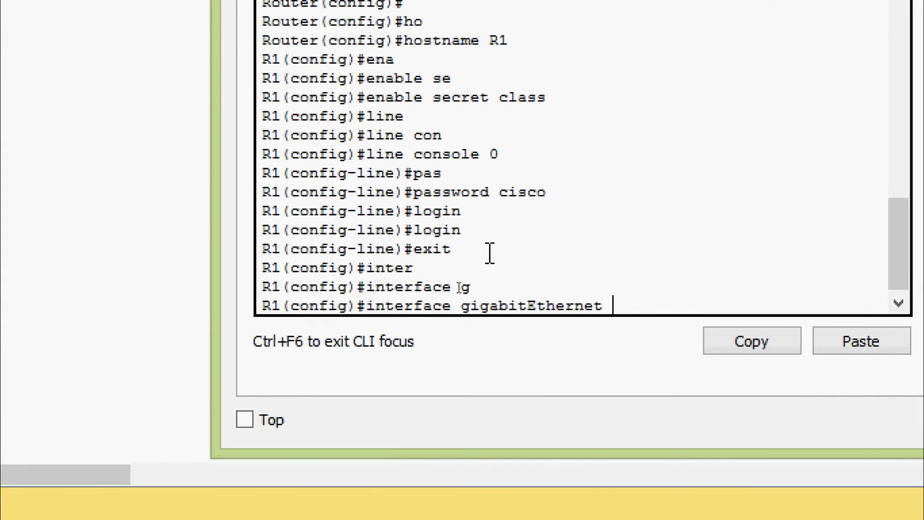
pyautogui.write('0/0')
pyautogui.press('Return')
# Step: Assign 192.168.1.1 255.255.255.0 to GigabitEthernet0/0, enable it with no shutdown, and exit
pyautogui.write('ip ad')
pyautogui.press('Tab')
pyautogui.write('19')
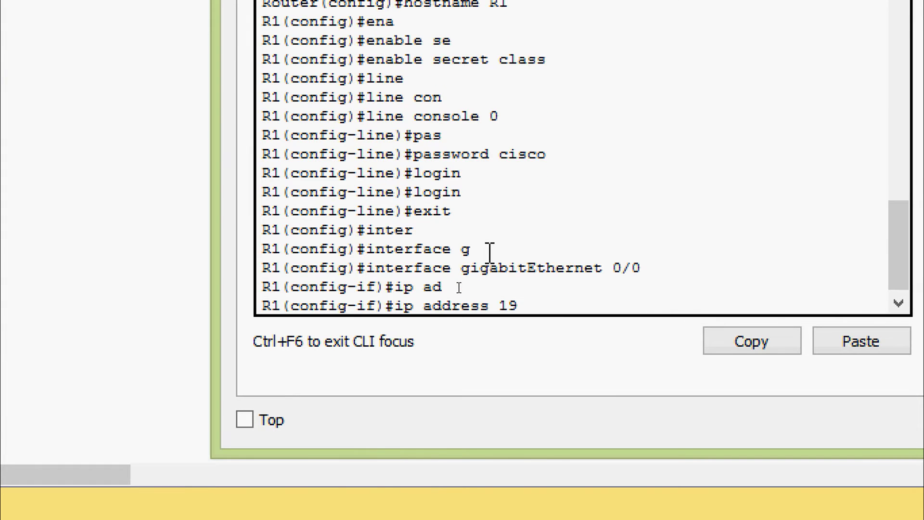
pyautogui.write('2.168.1.1 255.255.255.0')
pyautogui.press('Return')
pyautogui.write('no sh')
pyautogui.press('Tab')
pyautogui.write('u')
pyautogui.press('BackSpace')
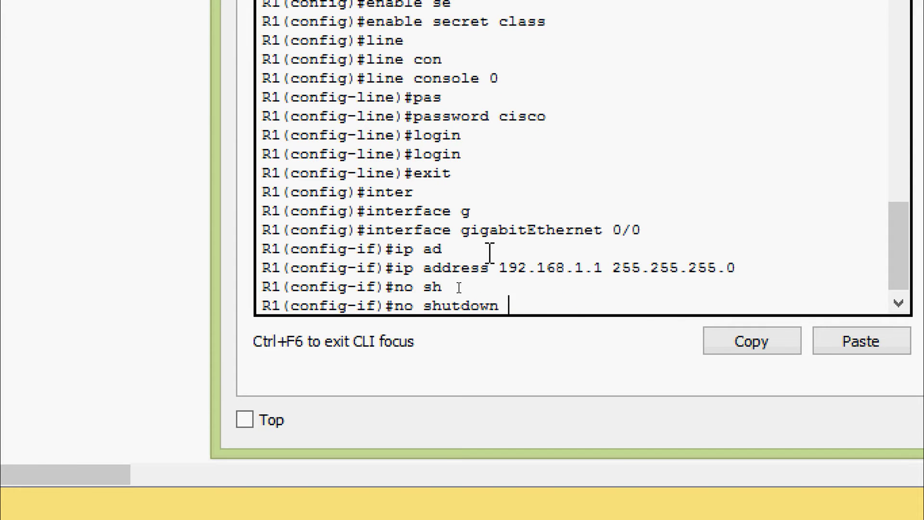
pyautogui.press('Return')
pyautogui.hotkey('ctrl', 'z')
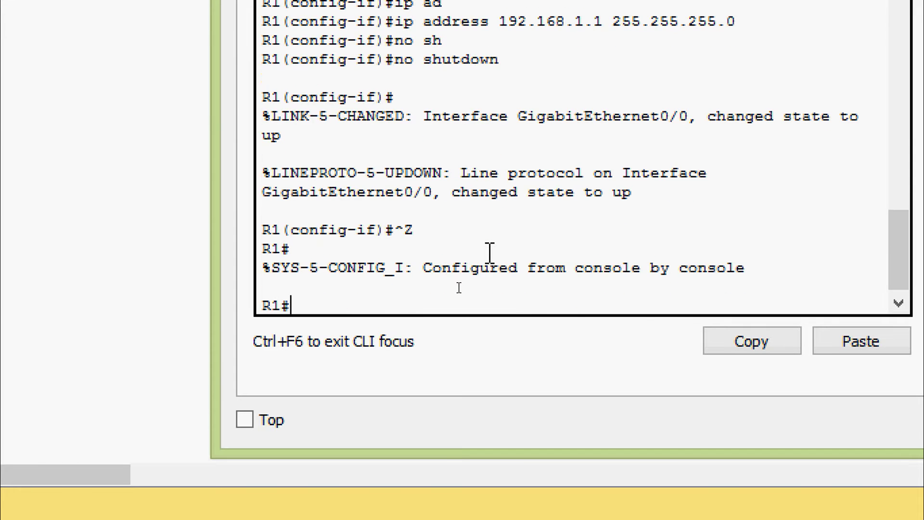
# Step: Display R1's running-config and page to the next screen
pyautogui.write('sh')
pyautogui.press('Tab')
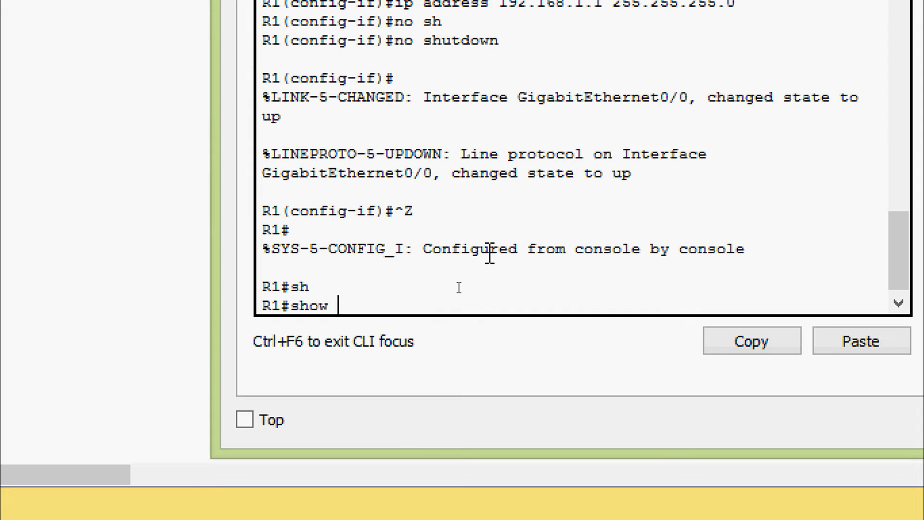
pyautogui.write('ru')
pyautogui.press('Tab')
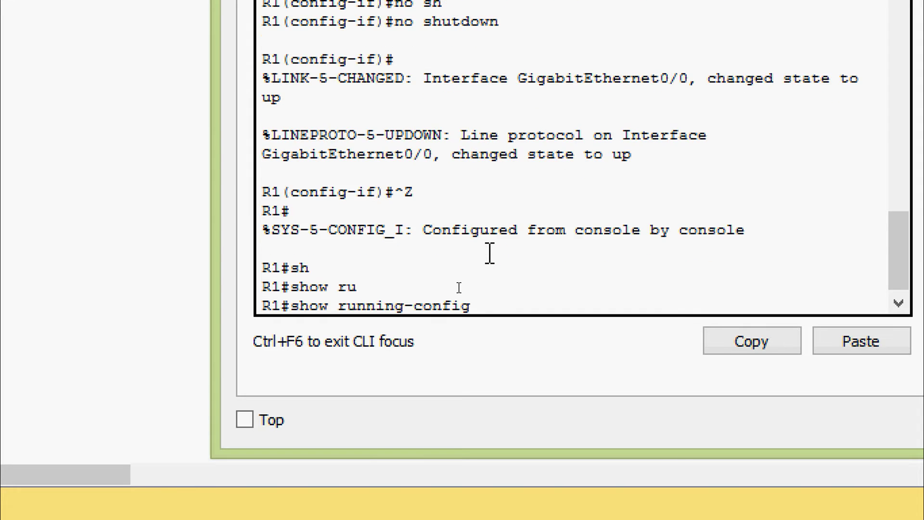
pyautogui.press('Return')
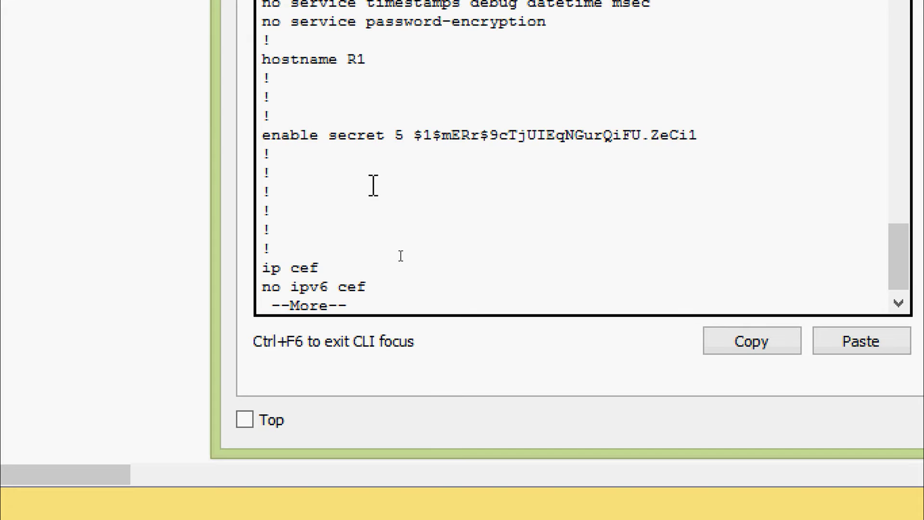
pyautogui.press('space')
pyautogui.press('space')
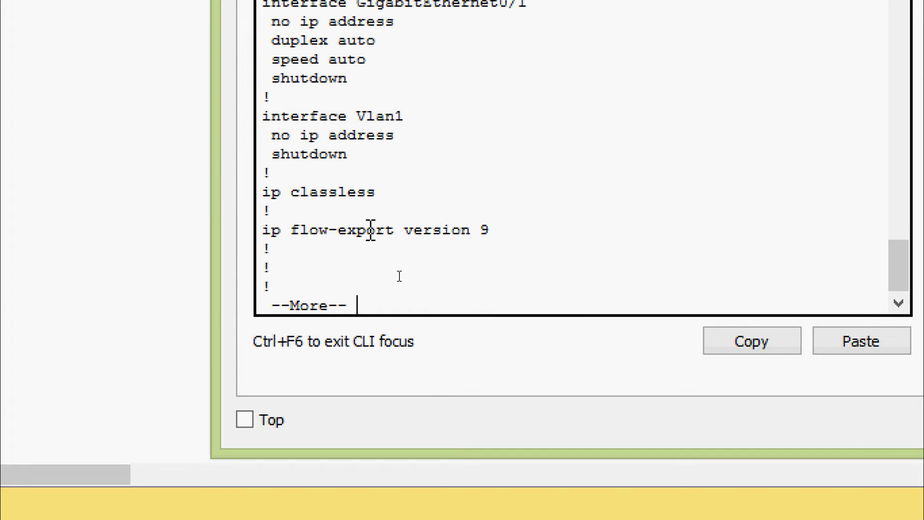
# Step: Scroll back to check the GigabitEthernet0/0 address line and print the rest of the configuration
pyautogui.scroll(3, 373, 181)
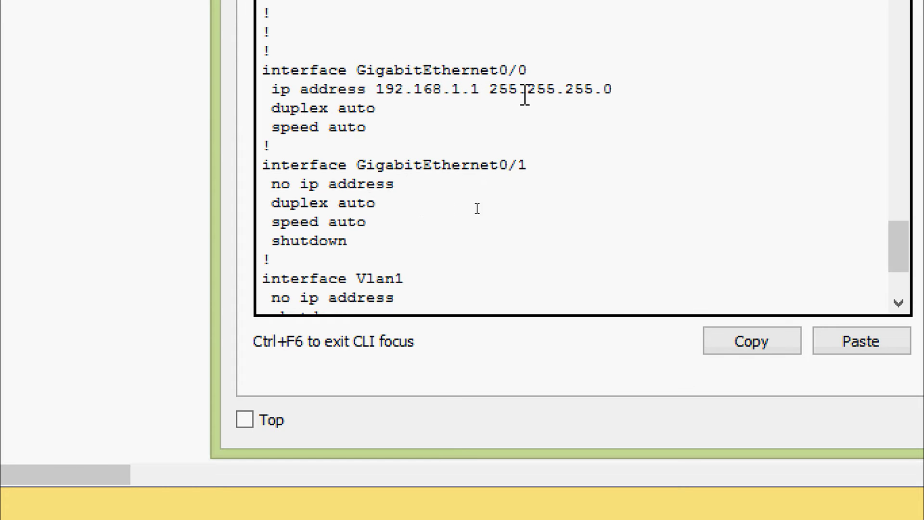
pyautogui.moveTo(612, 90); pyautogui.dragTo(266, 92)
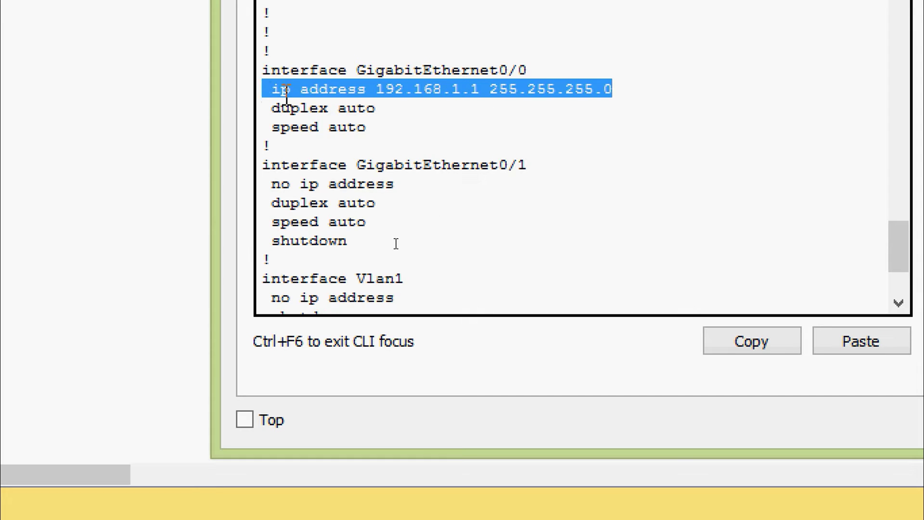
pyautogui.scroll(-3, 371, 190)
pyautogui.press('space')
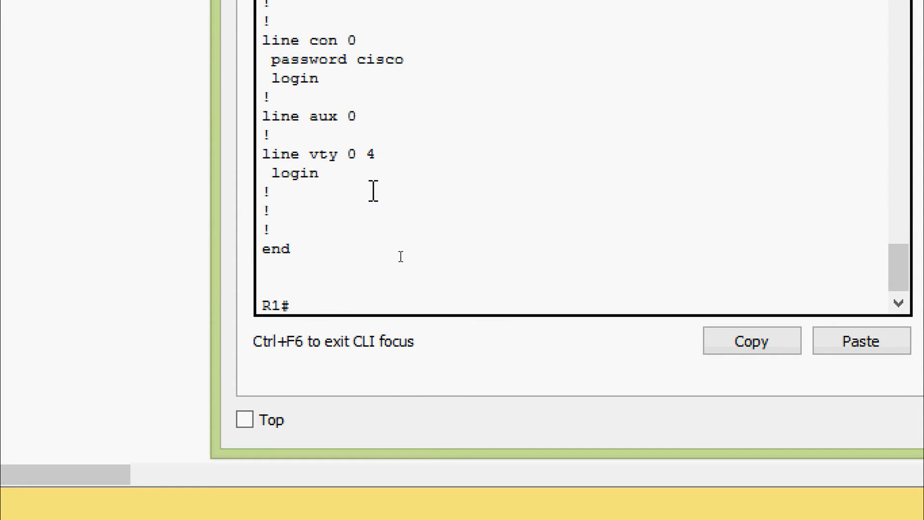
pyautogui.scroll(2, 374, 193)
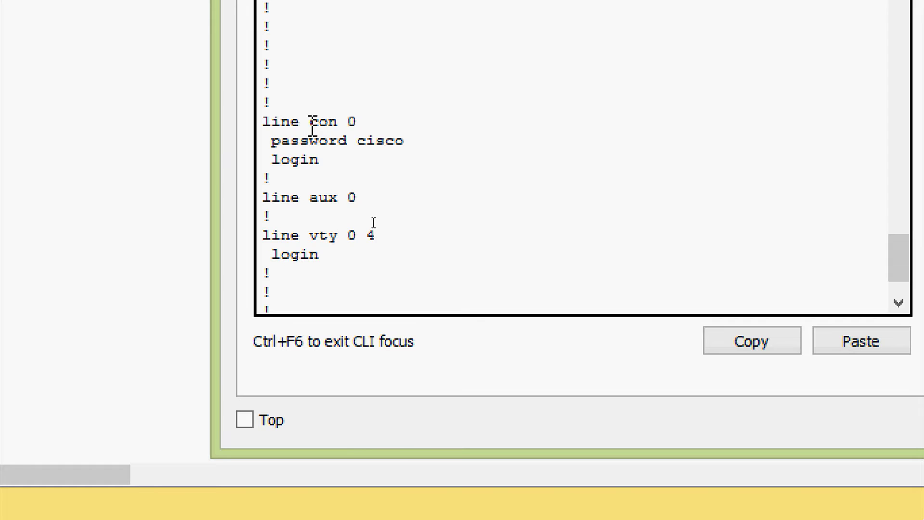
pyautogui.scroll(-2, 345, 163)
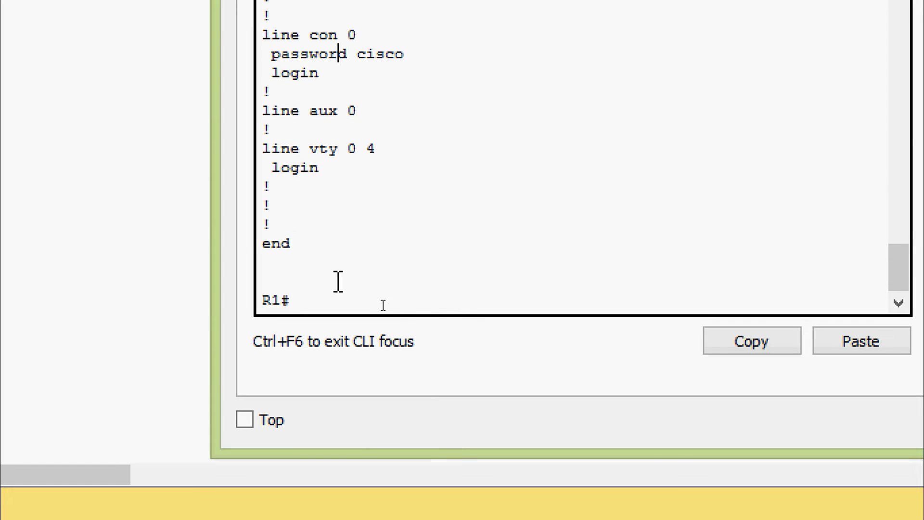
# Step: Save R1's running-config to startup-config with the default filename, then close R1's window
pyautogui.write('cop')
pyautogui.press('Tab')
pyautogui.write('r')
pyautogui.press('Tab')
pyautogui.write('st')
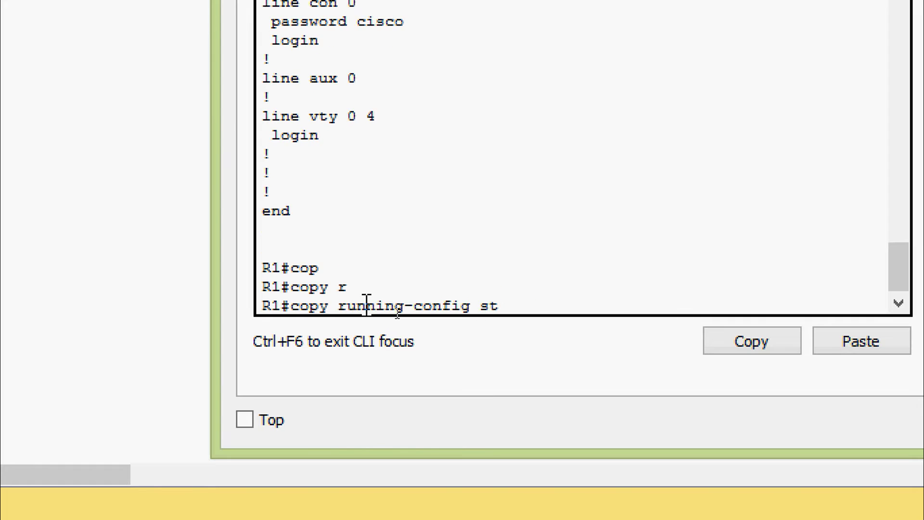
pyautogui.press('Tab')
pyautogui.press('Return')
pyautogui.press('Return')
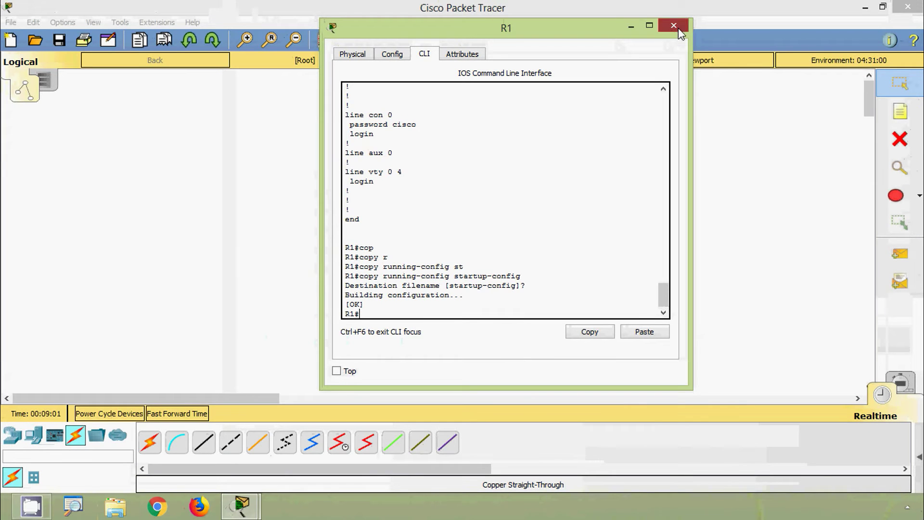
pyautogui.click(678, 29)
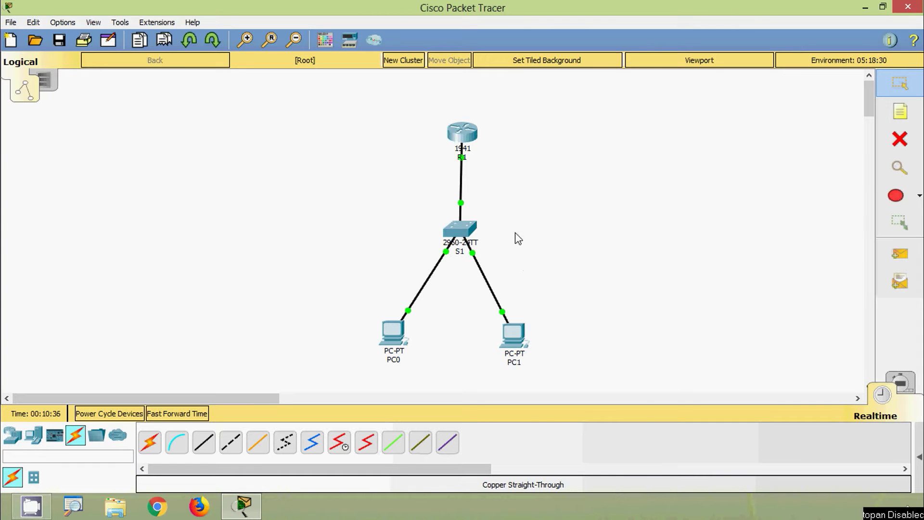
# Step: Open S1's CLI and enter privileged, then global configuration mode
pyautogui.click(460, 230)
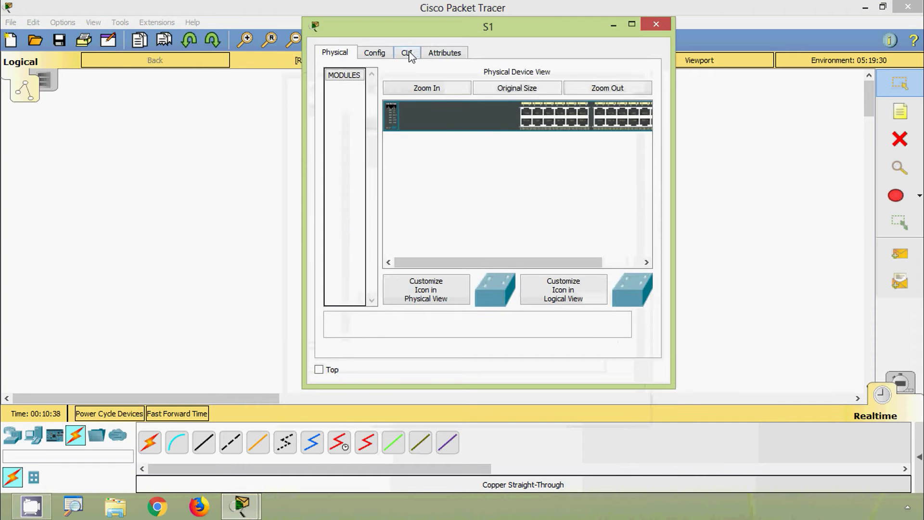
pyautogui.click(409, 53)
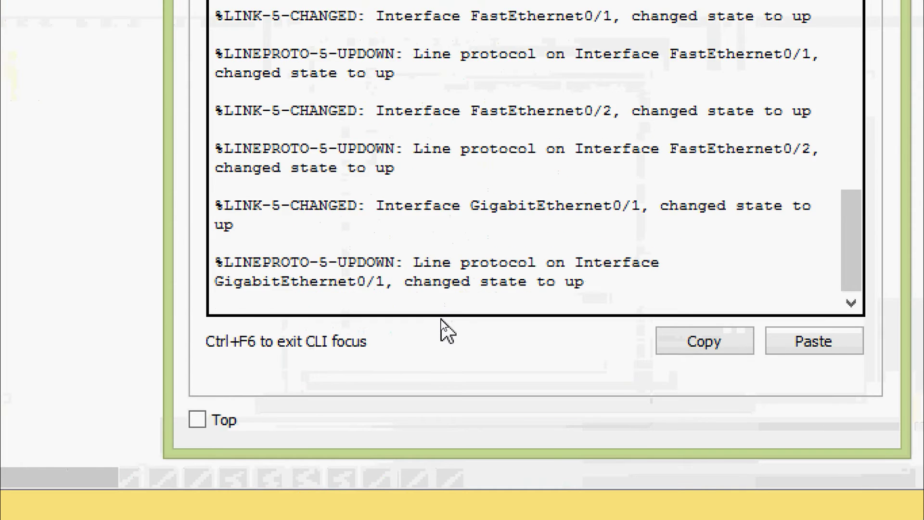
pyautogui.press('Return')
pyautogui.write('ena')
pyautogui.press('Tab')
pyautogui.press('Return')
pyautogui.write('conf')
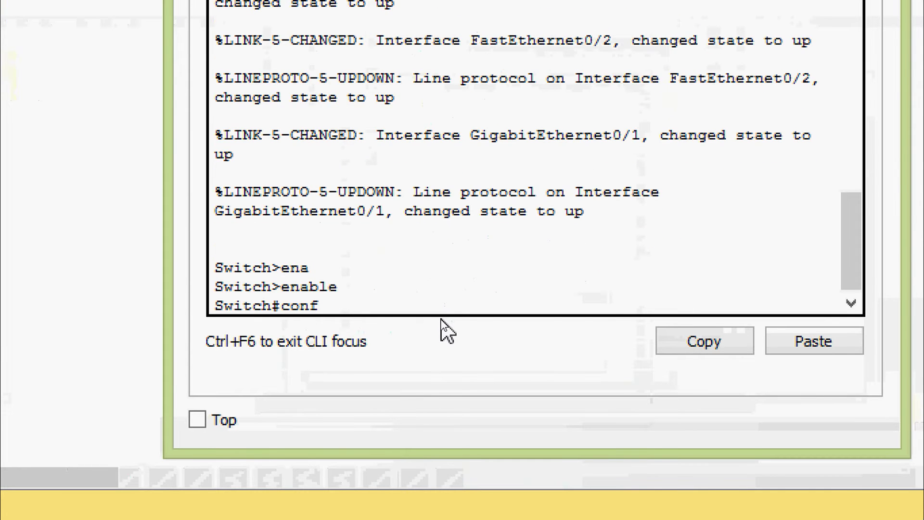
pyautogui.press('Tab')
pyautogui.write('terminal')
pyautogui.press('Return')
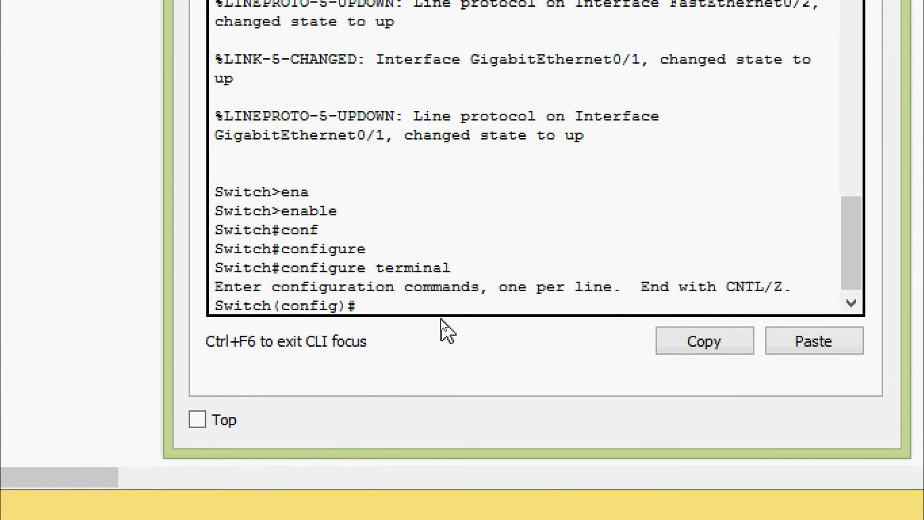
# Step: Set the switch hostname to S1 and define an enable secret
pyautogui.write('ho')
pyautogui.press('Tab')
pyautogui.write('S1')
pyautogui.press('Return')
pyautogui.write('ena')
pyautogui.press('Tab')
pyautogui.write('se')
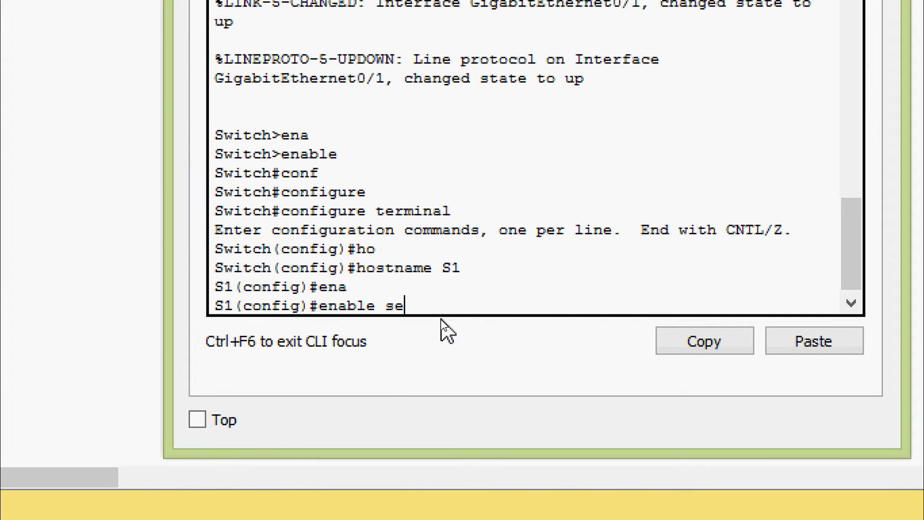
pyautogui.press('Tab')
pyautogui.write('clas')
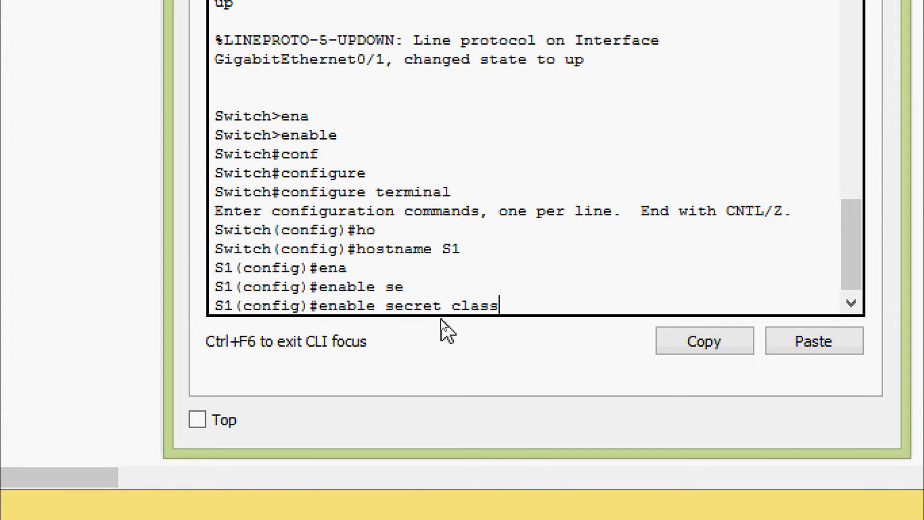
pyautogui.press('Return')
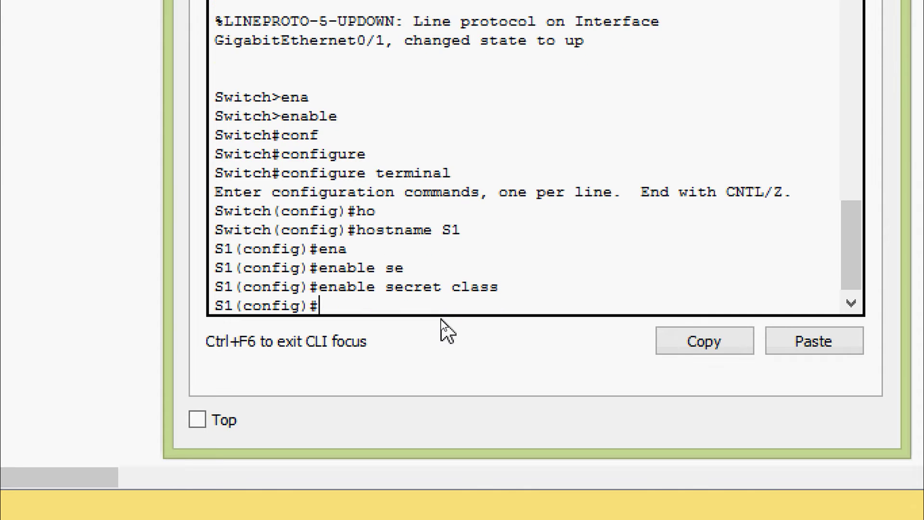
# Step: Protect console line 0 with a password and login, then exit line configuration
pyautogui.write('line')
pyautogui.press('Tab')
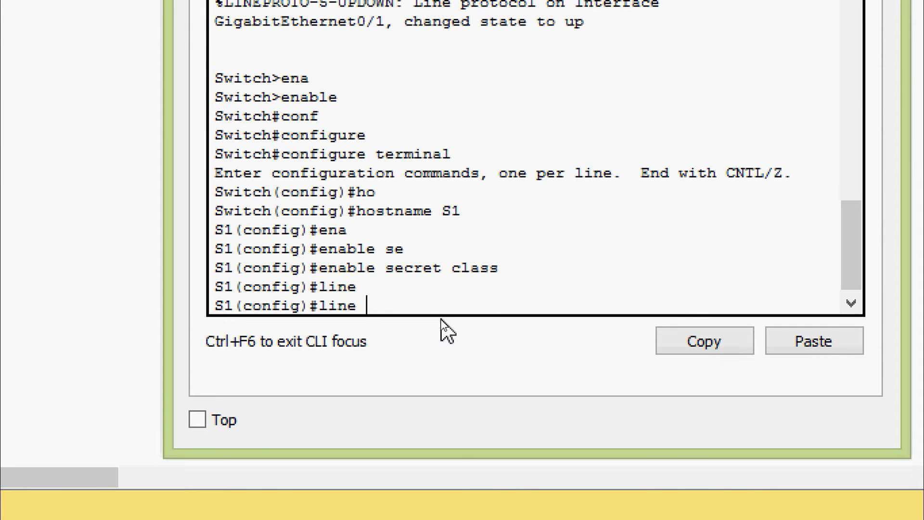
pyautogui.write('console')
pyautogui.press('Tab')
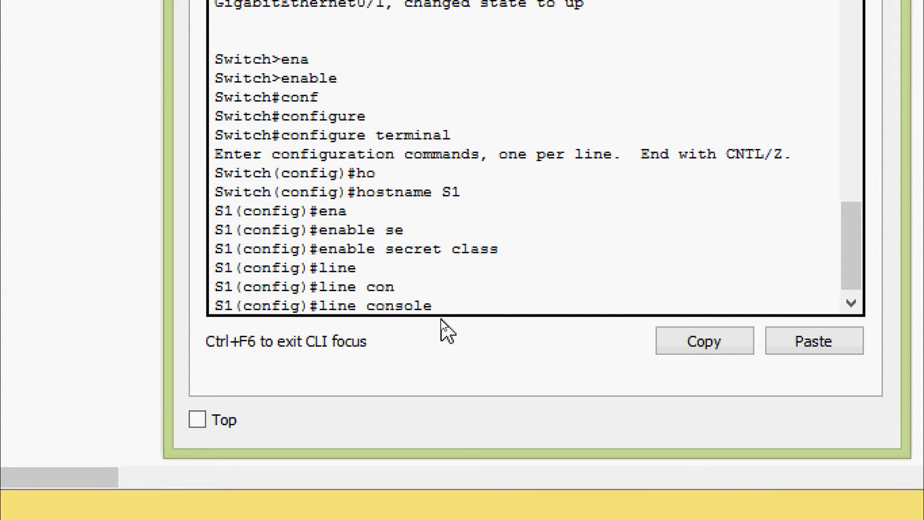
pyautogui.write('0')
pyautogui.press('Return')
pyautogui.write('pas')
pyautogui.press('Tab')
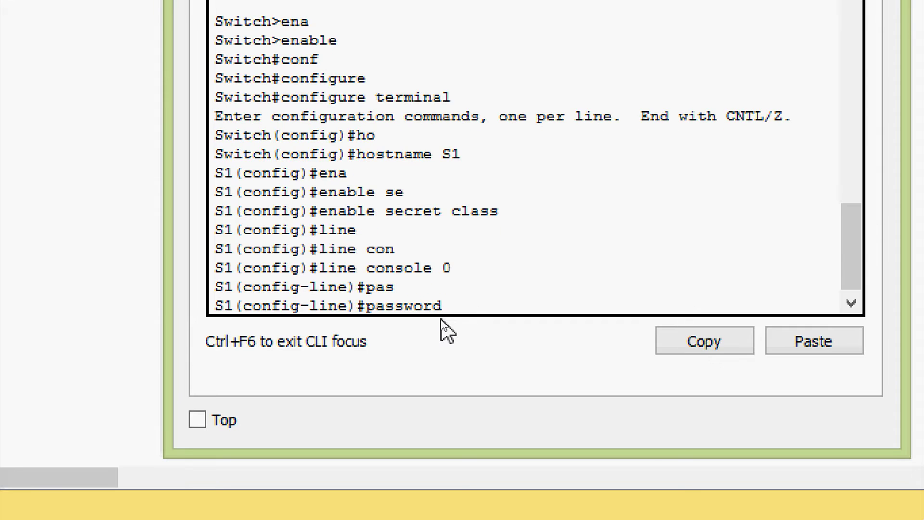
pyautogui.write('cisco')
pyautogui.press('Return')
pyautogui.write('login')
pyautogui.press('Return')
pyautogui.write('exit')
pyautogui.press('Return')
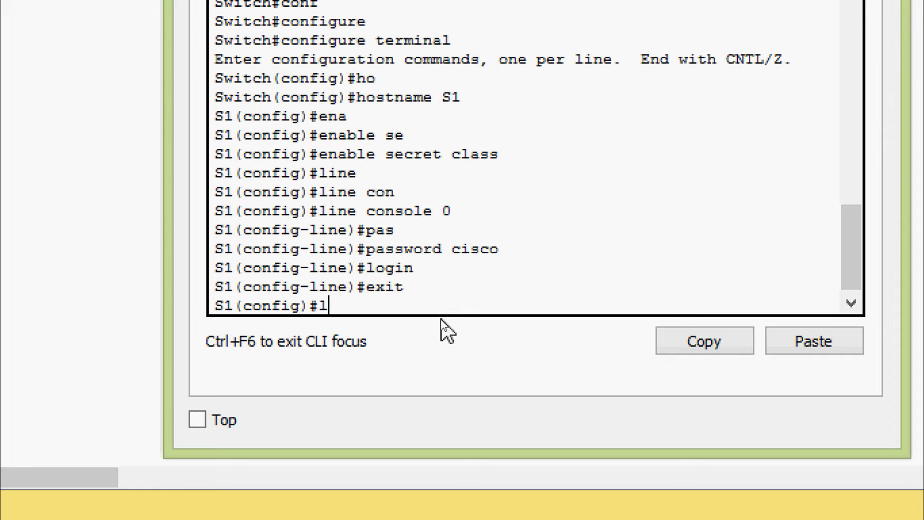
pyautogui.write('inter')
pyautogui.press('Tab')
# Step: Assign interface VLAN 1 address 192.168.1.2 255.255.255.0 and bring it up with no shutdown
pyautogui.write('vl')
pyautogui.press('Tab')
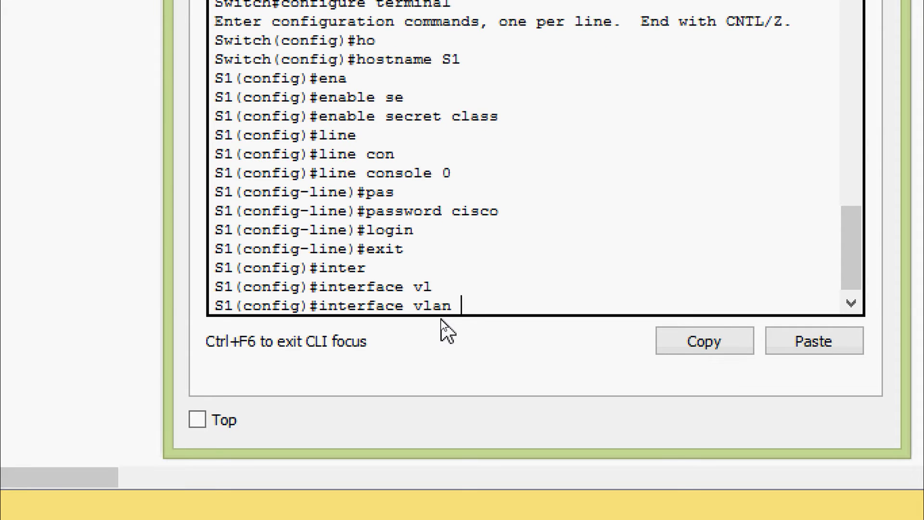
pyautogui.write('1')
pyautogui.press('Return')
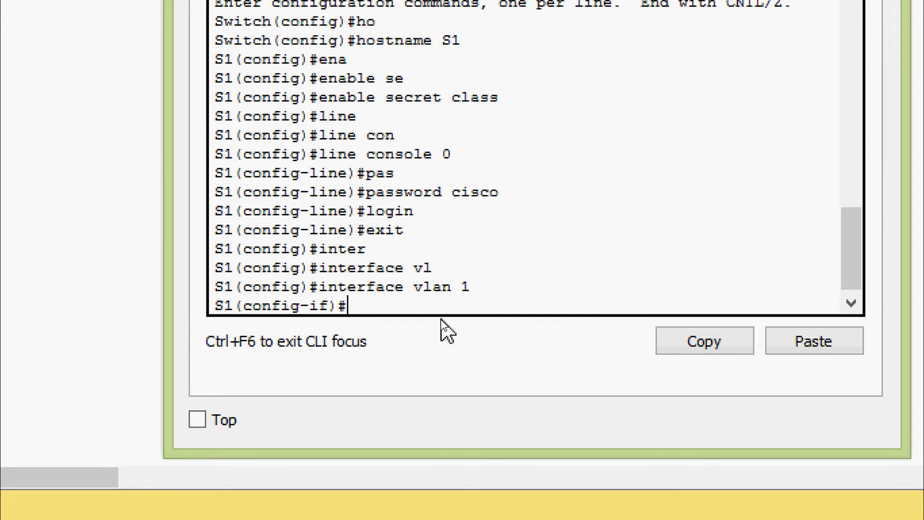
pyautogui.write('ip ad')
pyautogui.press('Tab')
pyautogui.write('192')
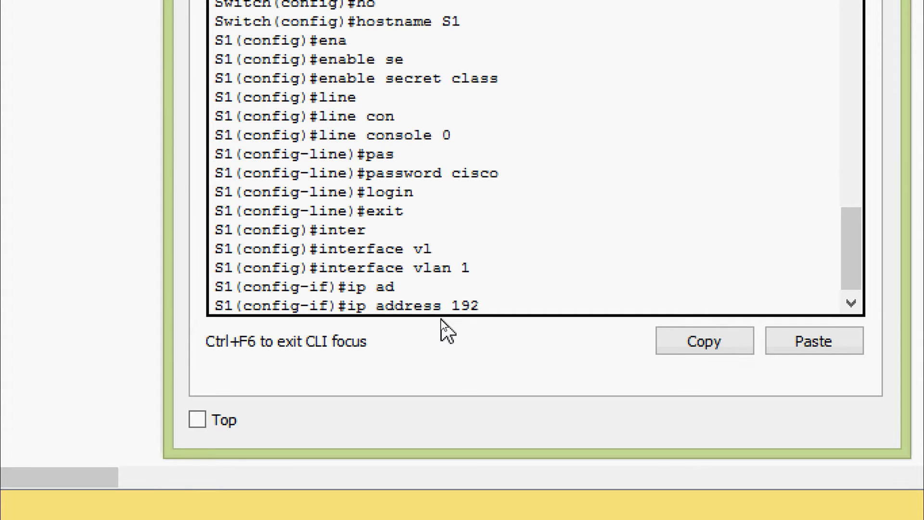
pyautogui.write('.168.1.2 255.255.255.0')
pyautogui.press('Return')
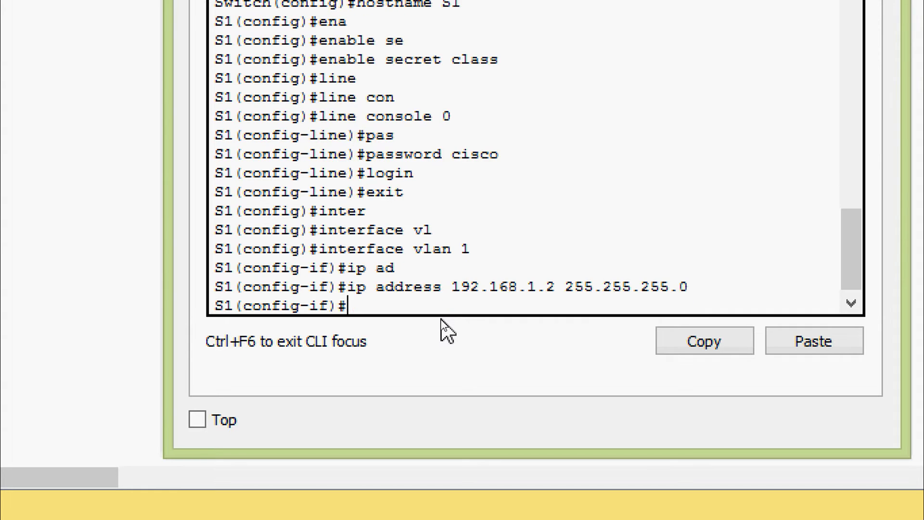
pyautogui.write('no shu')
pyautogui.press('Tab')
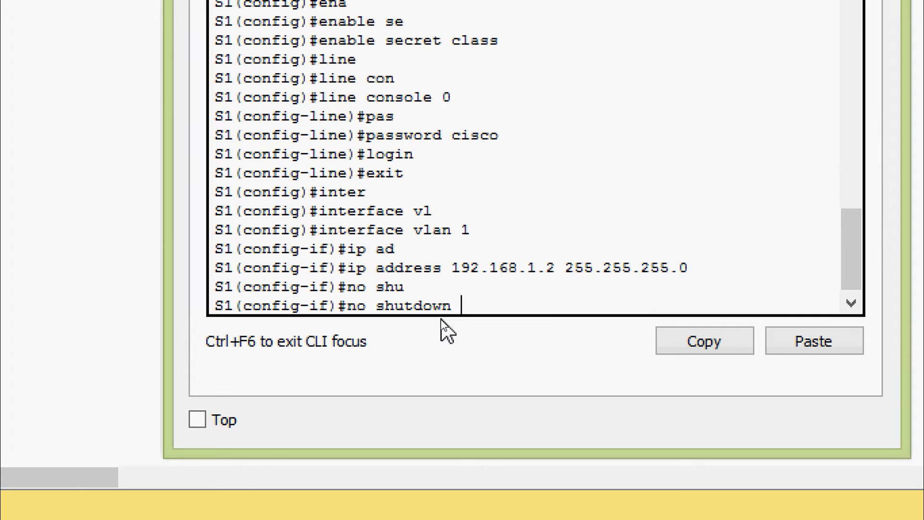
pyautogui.press('Return')
pyautogui.write('exit')
pyautogui.press('Return')
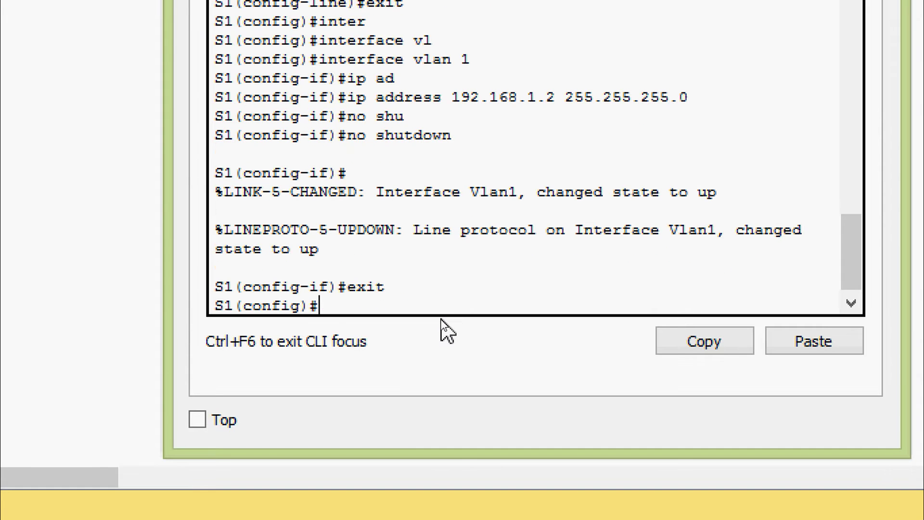
# Step: Set the switch's default gateway to 192.168.1.1
pyautogui.write('ip de')
pyautogui.press('Tab')
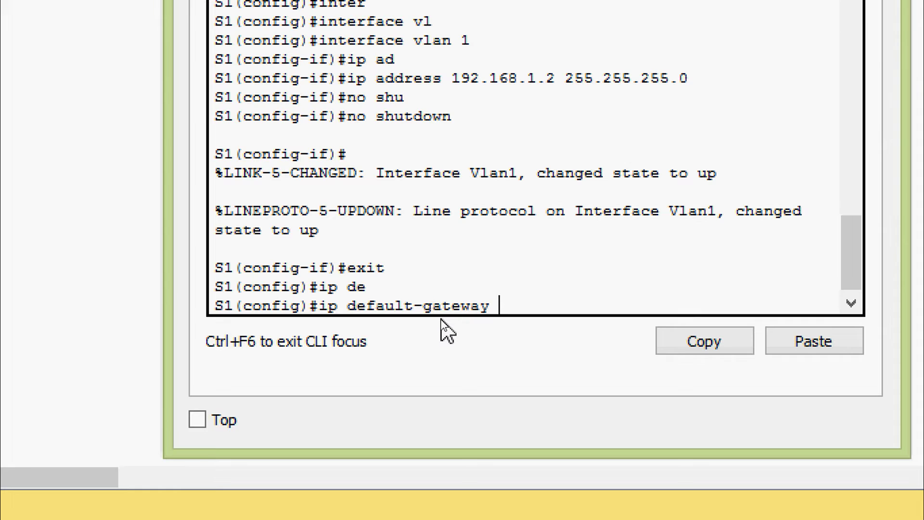
pyautogui.write('192.168.1.1')
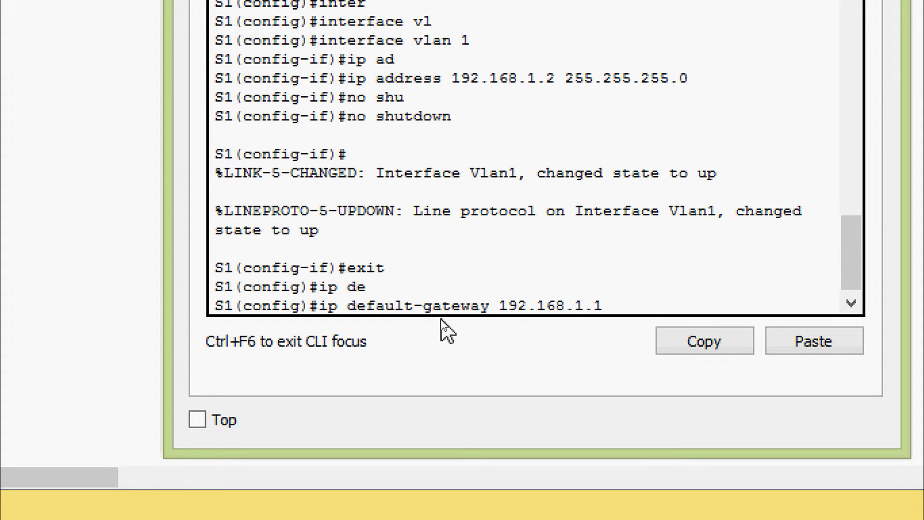
pyautogui.press('Return')
# Step: Return to the privileged prompt and review S1's running-config, checking the VLAN 1 address
pyautogui.hotkey('ctrl', 'z')
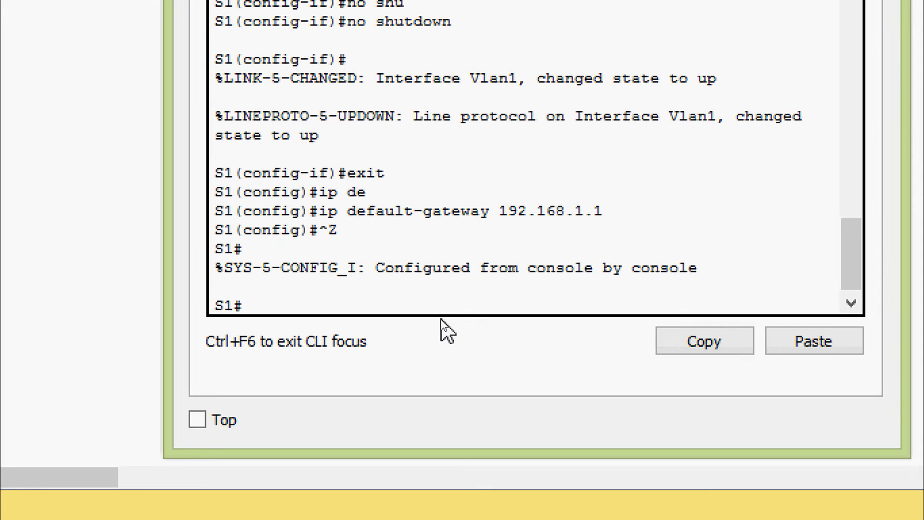
pyautogui.write('sh')
pyautogui.press('Tab')
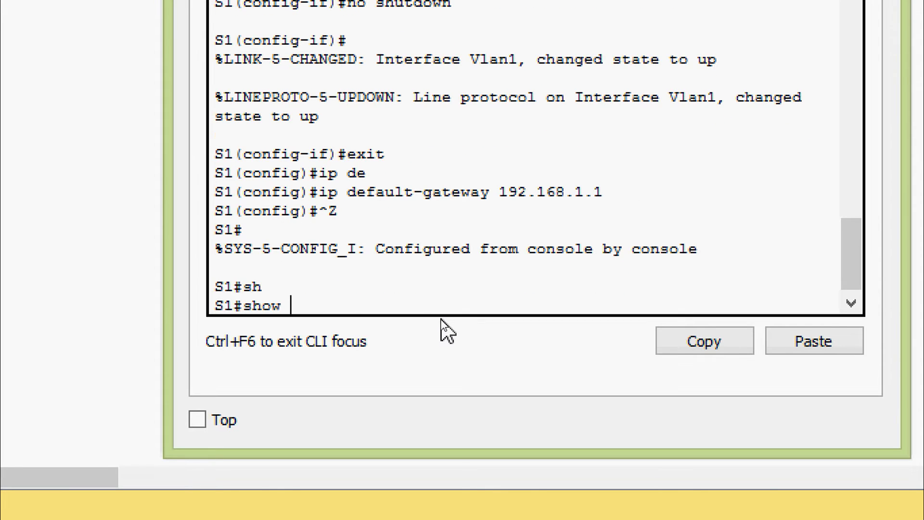
pyautogui.write('r')
pyautogui.press('Tab')
pyautogui.press('Return')
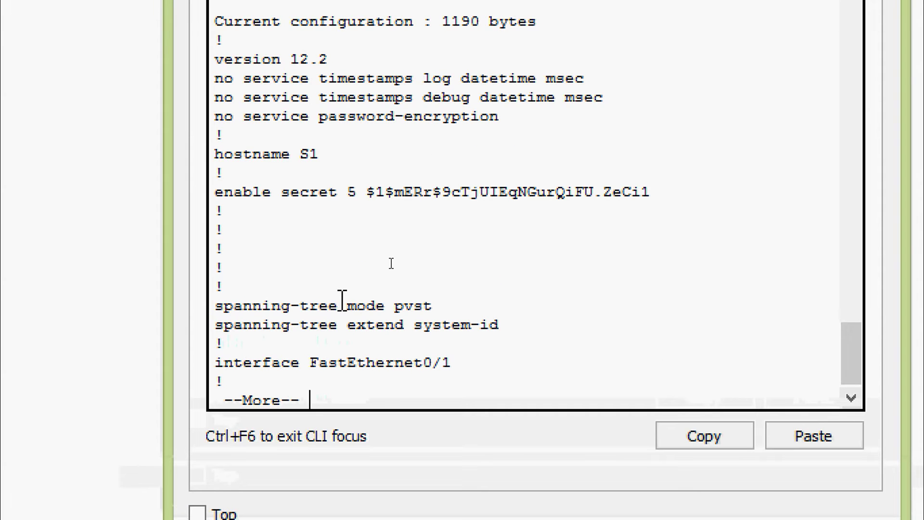
pyautogui.press('space')
pyautogui.press('space')
pyautogui.press('space')
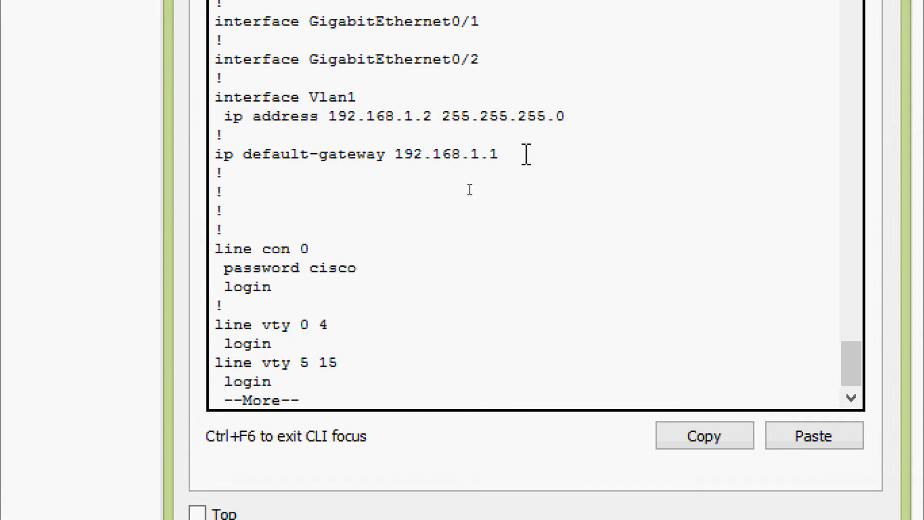
pyautogui.moveTo(504, 155); pyautogui.dragTo(303, 111)
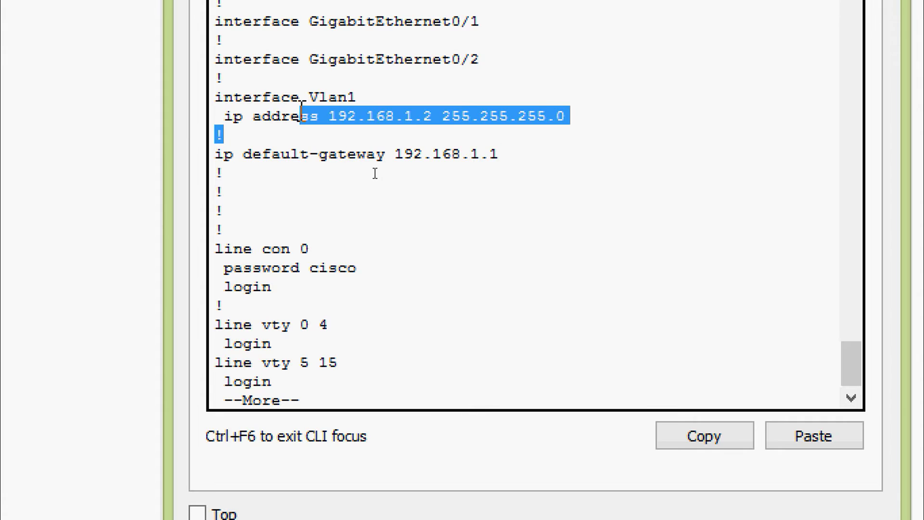
pyautogui.press('space')
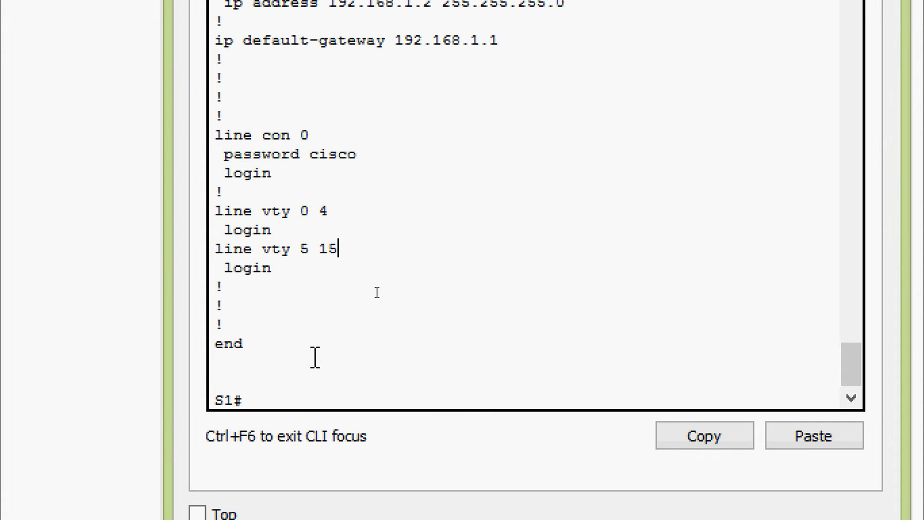
# Step: Copy running-config to startup-config and close the S1 window
pyautogui.write('cop')
pyautogui.press('Tab')
pyautogui.write('r')
pyautogui.press('Tab')
pyautogui.write('st')
pyautogui.press('Tab')
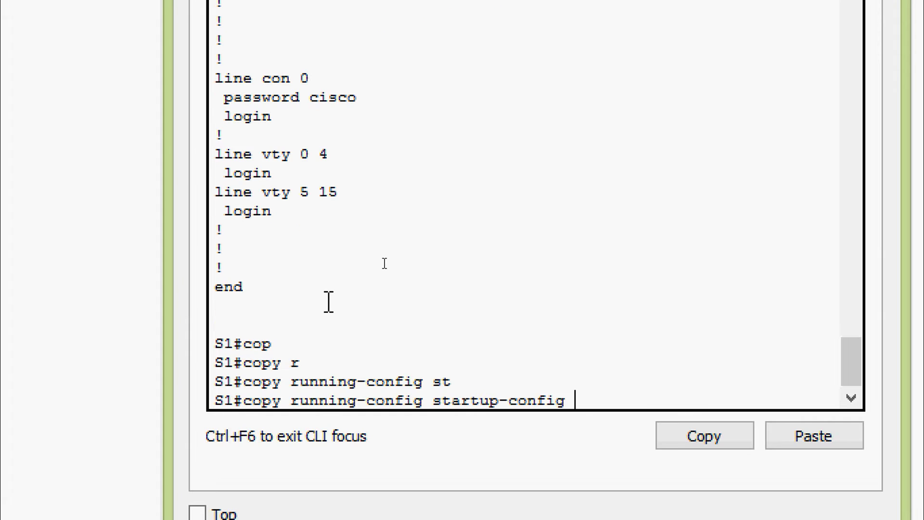
pyautogui.press('Return')
pyautogui.press('Return')
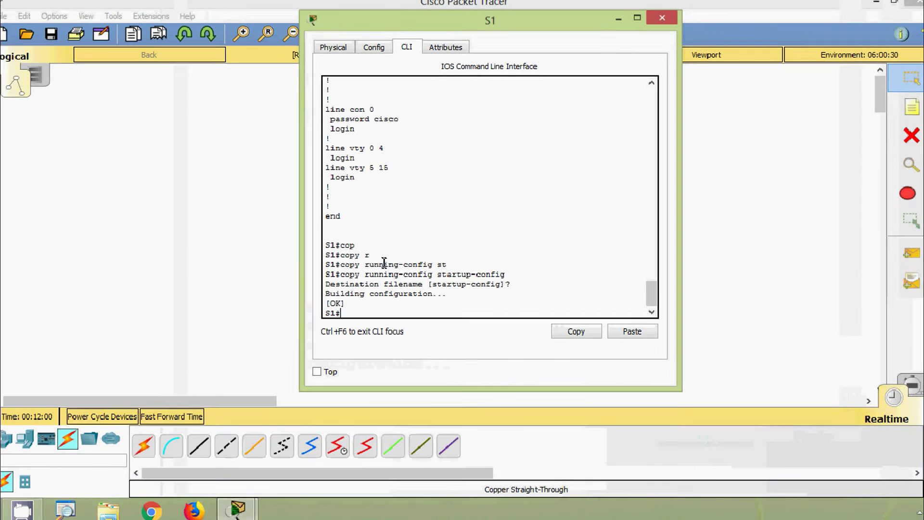
pyautogui.click(659, 24)
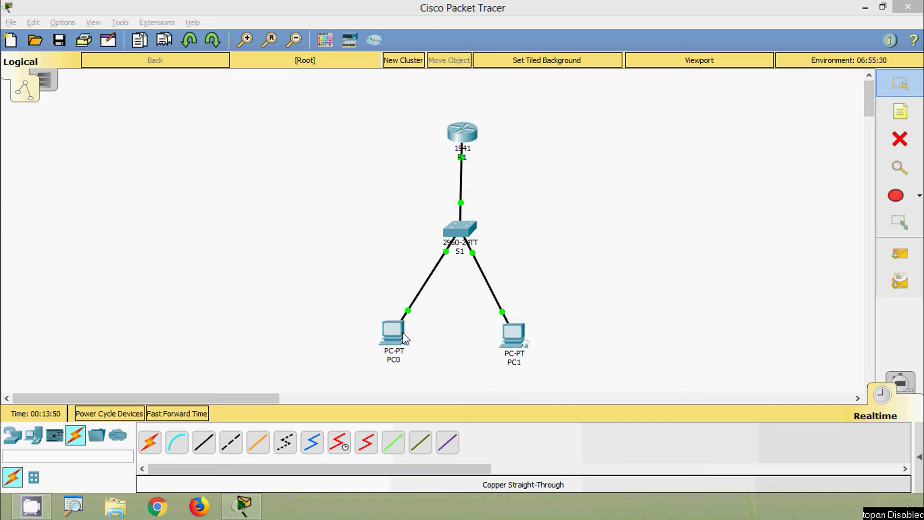
# Step: In PC0's IP Configuration, enter 192.168.1.10, mask 255.255.255.0, gateway 192.168.1.1, then close it
pyautogui.click(375, 320)
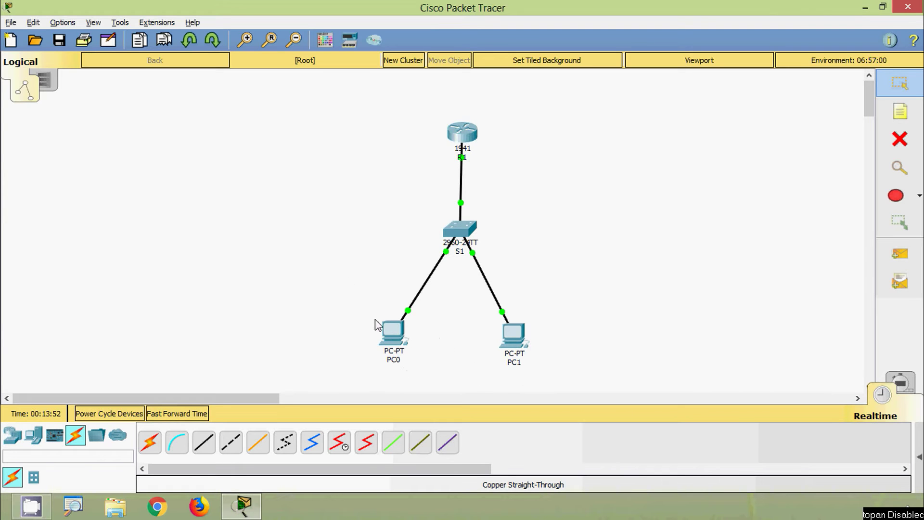
pyautogui.click(391, 331)
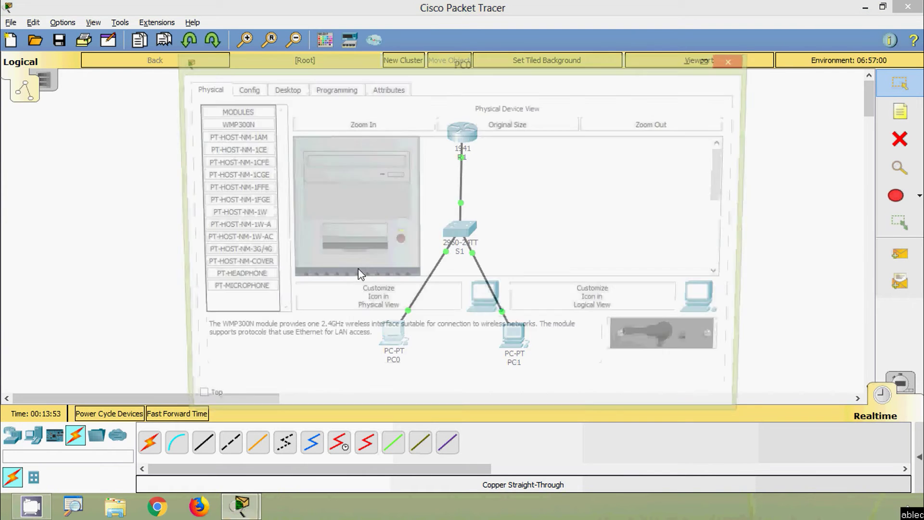
pyautogui.click(282, 94)
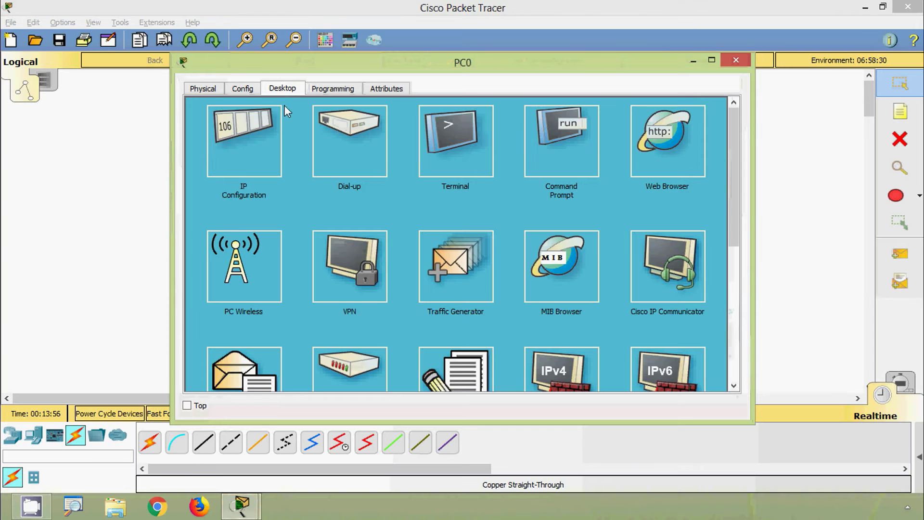
pyautogui.click(277, 154)
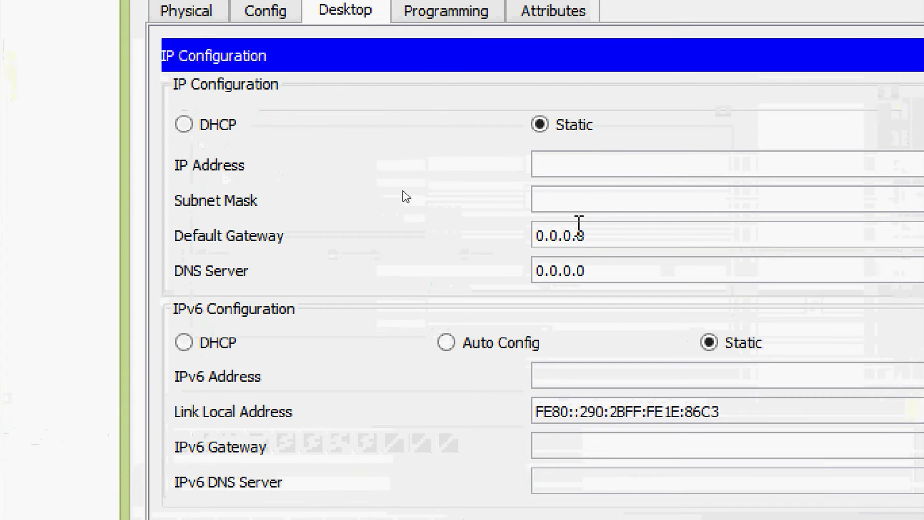
pyautogui.click(472, 165)
pyautogui.write('192.1')
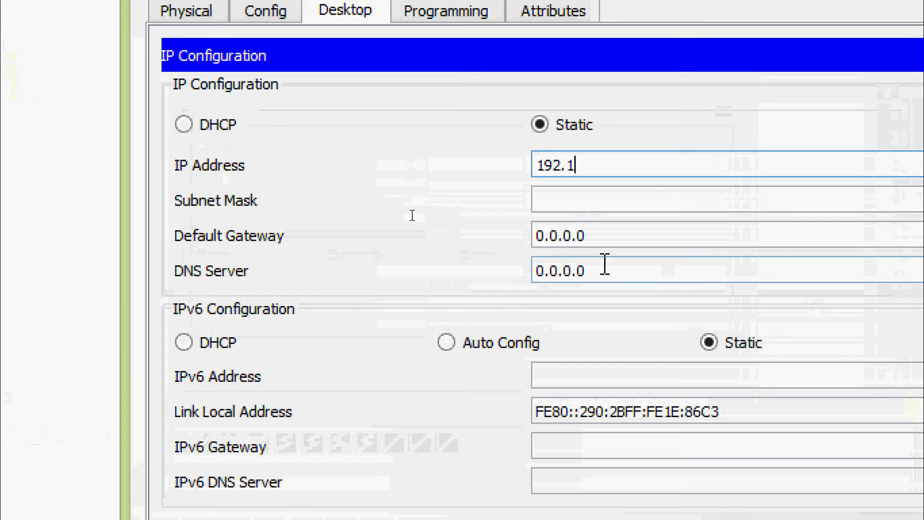
pyautogui.write('68.1.')
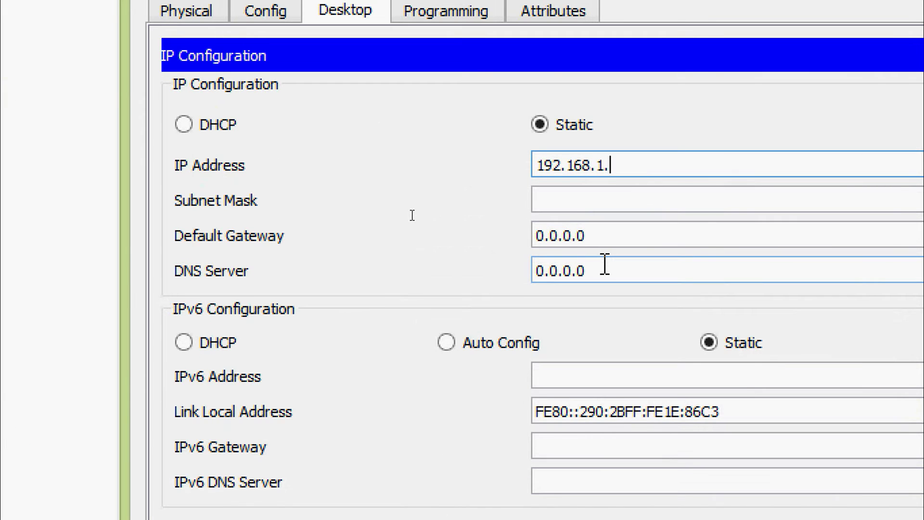
pyautogui.write('10')
pyautogui.press('Tab')
pyautogui.press('Tab')
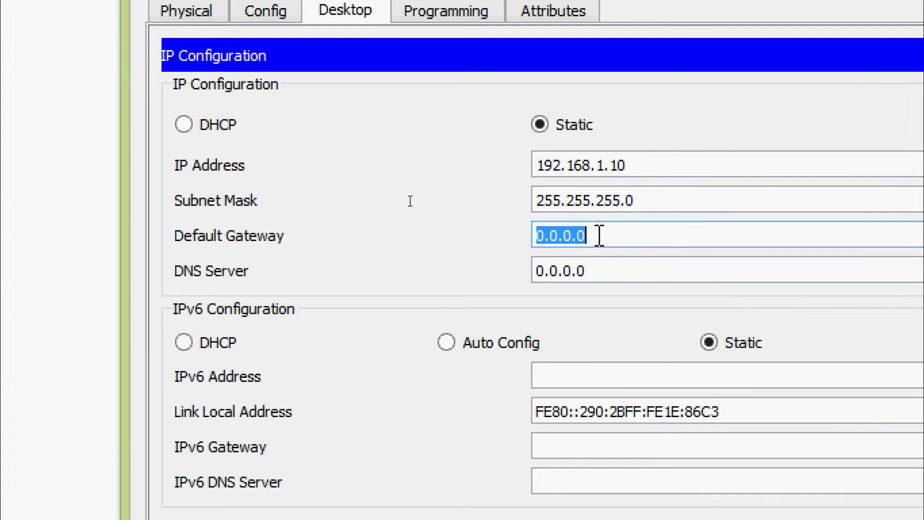
pyautogui.write('192.168.1.1')
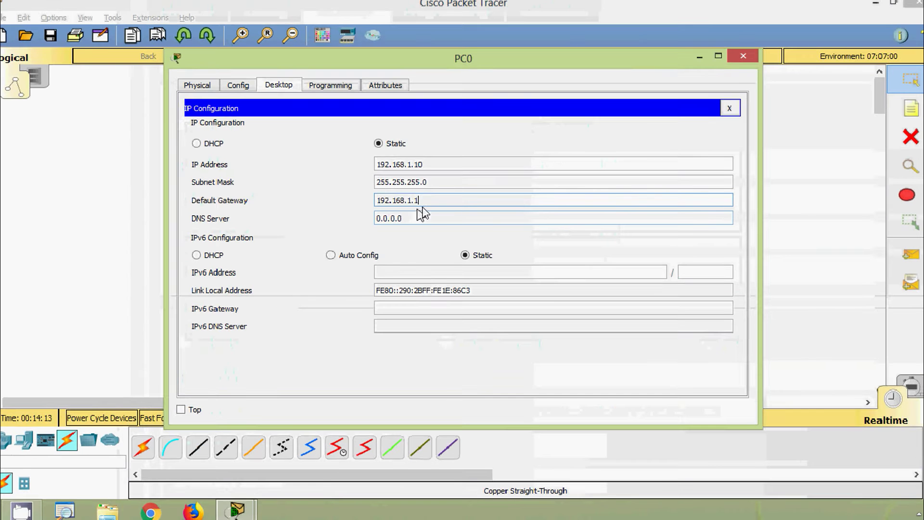
pyautogui.click(732, 64)
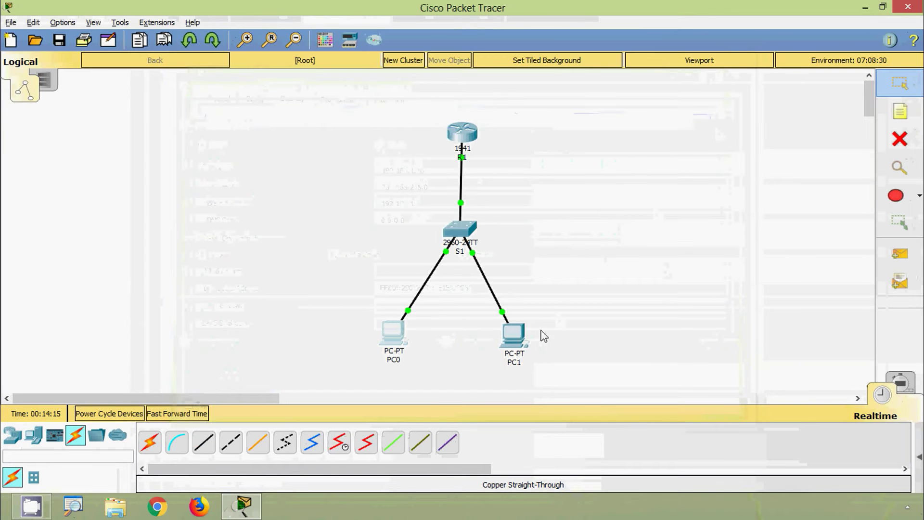
# Step: In PC1's IP Configuration, enter 192.168.1.11, default mask 255.255.255.0, gateway 192.168.1.1, then close it
pyautogui.click(513, 334)
pyautogui.click(289, 91)
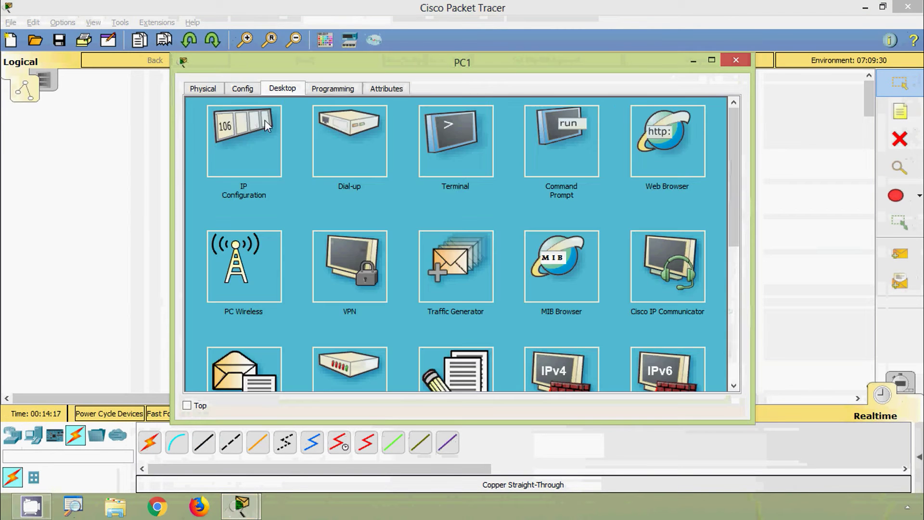
pyautogui.click(252, 138)
pyautogui.click(385, 166)
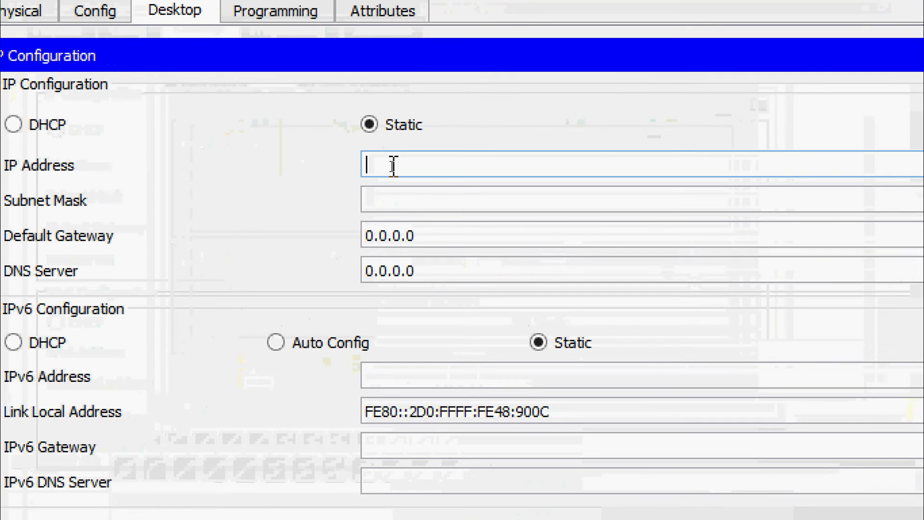
pyautogui.write('192.168.1.11')
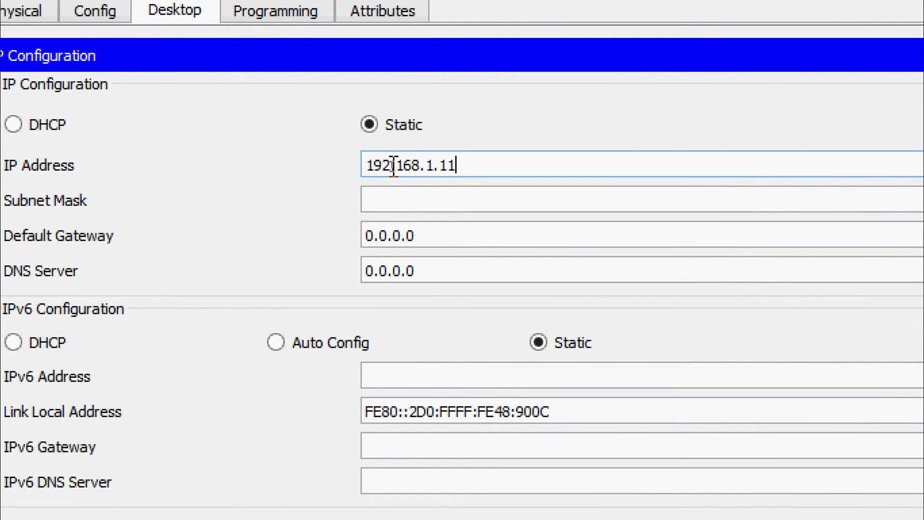
pyautogui.click(388, 206)
pyautogui.moveTo(417, 236); pyautogui.dragTo(326, 241)
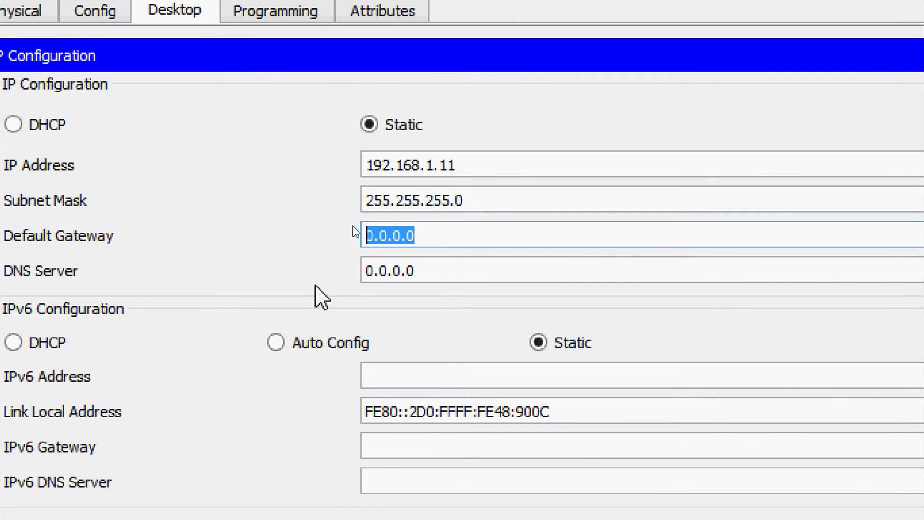
pyautogui.write('192.168.1.1')
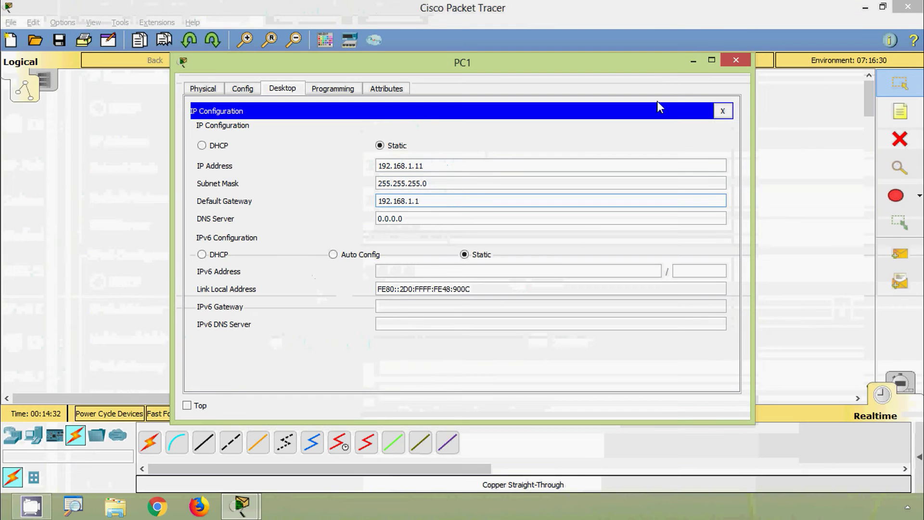
pyautogui.click(741, 61)
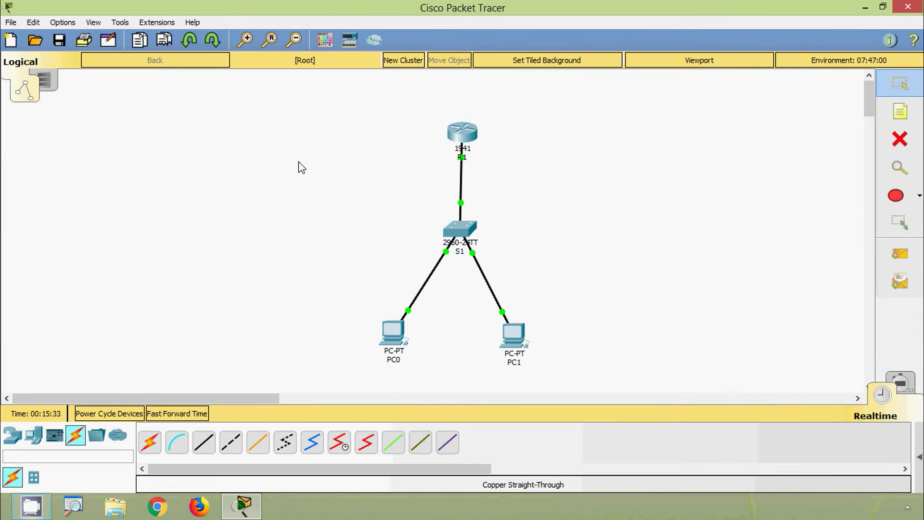
# Step: From PC0's Command Prompt, ping 192.168.1.1, 192.168.1.2 and 192.168.1.11, then close the window
pyautogui.click(387, 331)
pyautogui.click(558, 145)
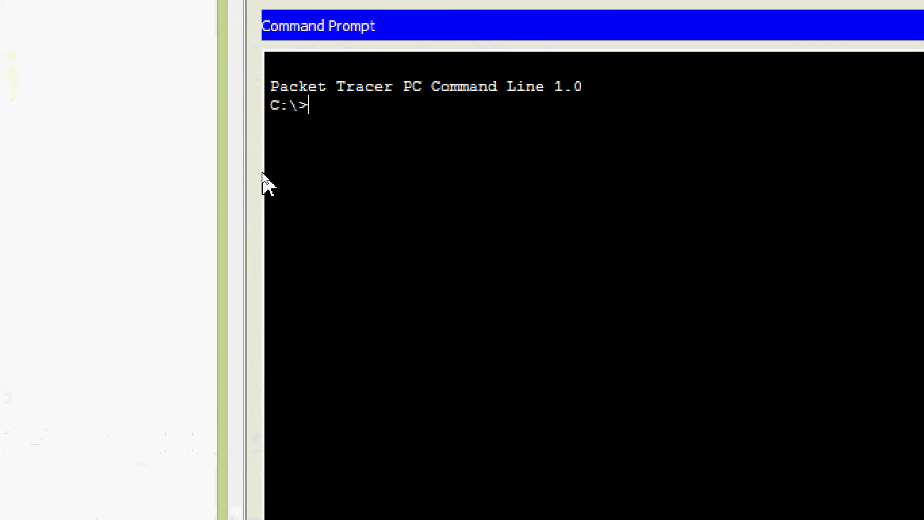
pyautogui.write('ping 192.168')
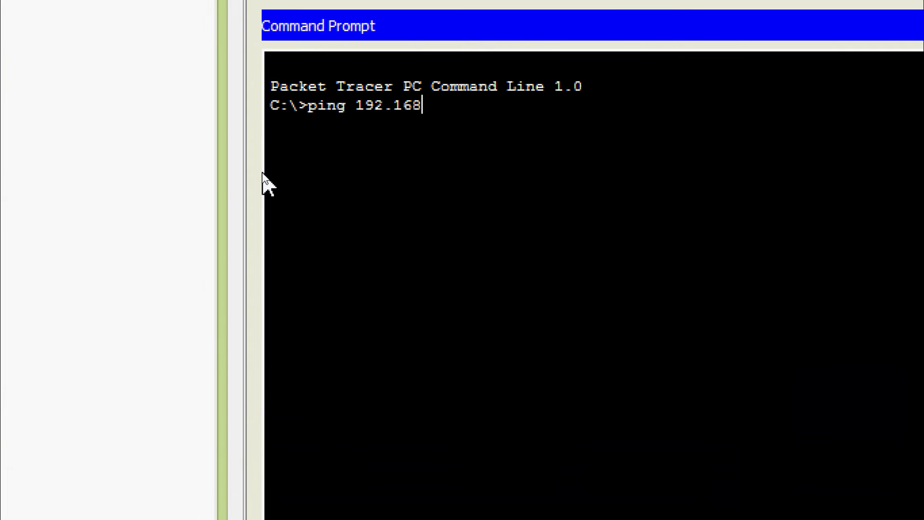
pyautogui.write('.1.1')
pyautogui.press('Return')
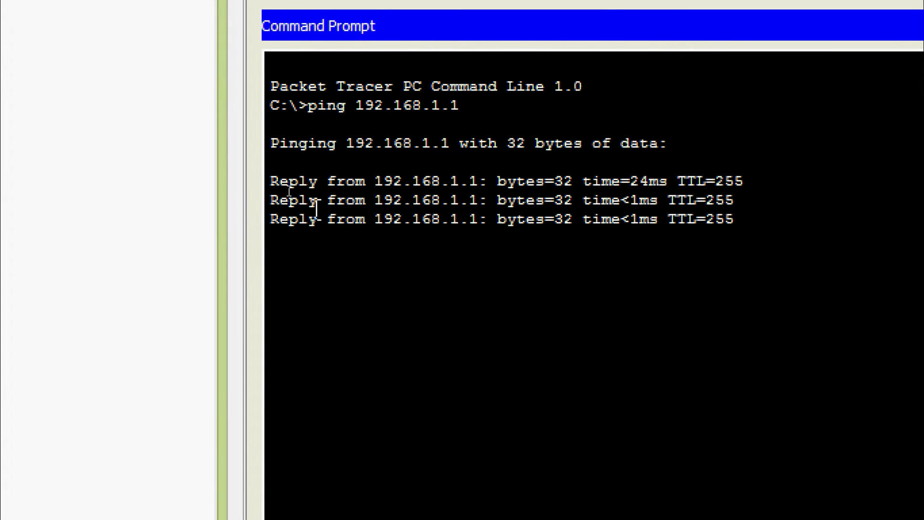
pyautogui.press('Up')
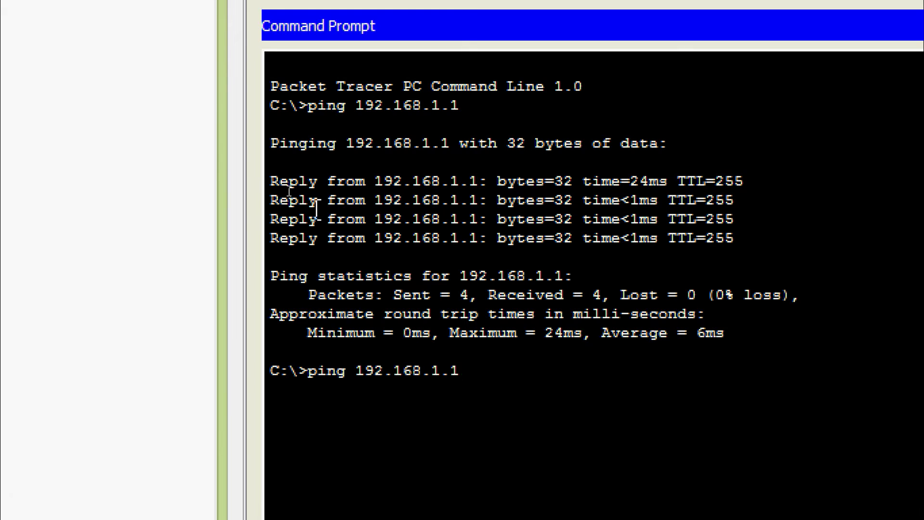
pyautogui.press('BackSpace')
pyautogui.write('2')
pyautogui.press('Return')
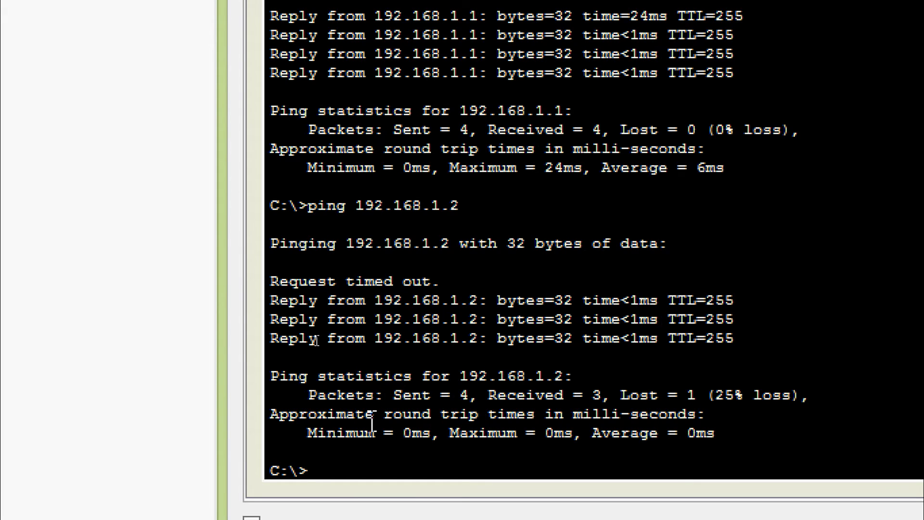
pyautogui.press('Up')
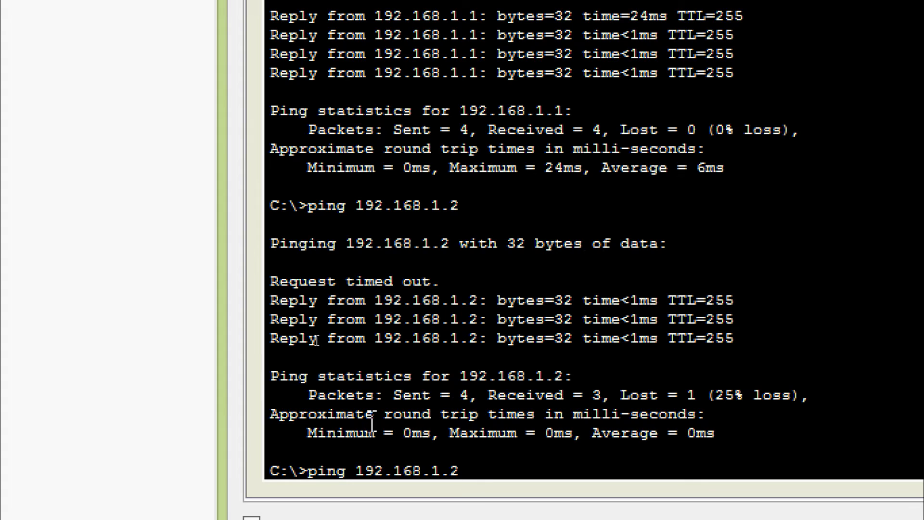
pyautogui.press('BackSpace')
pyautogui.write('11')
pyautogui.press('Return')
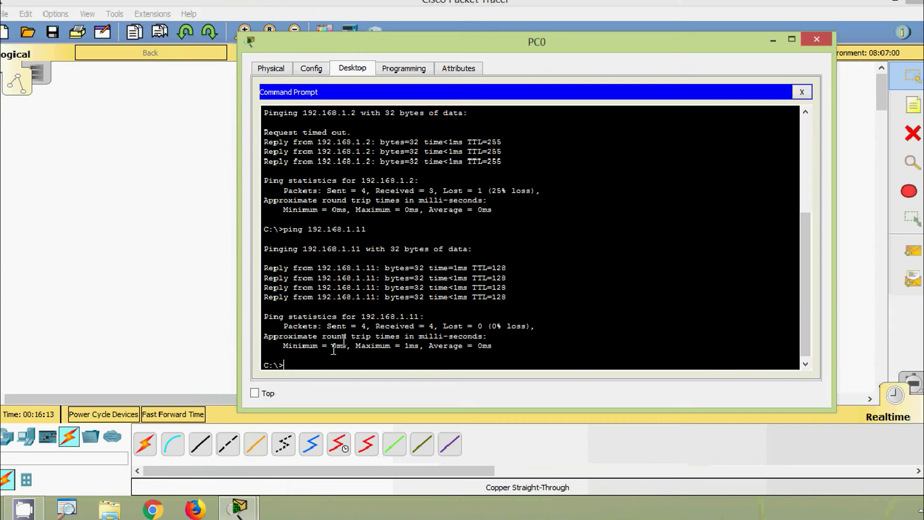
pyautogui.click(804, 48)
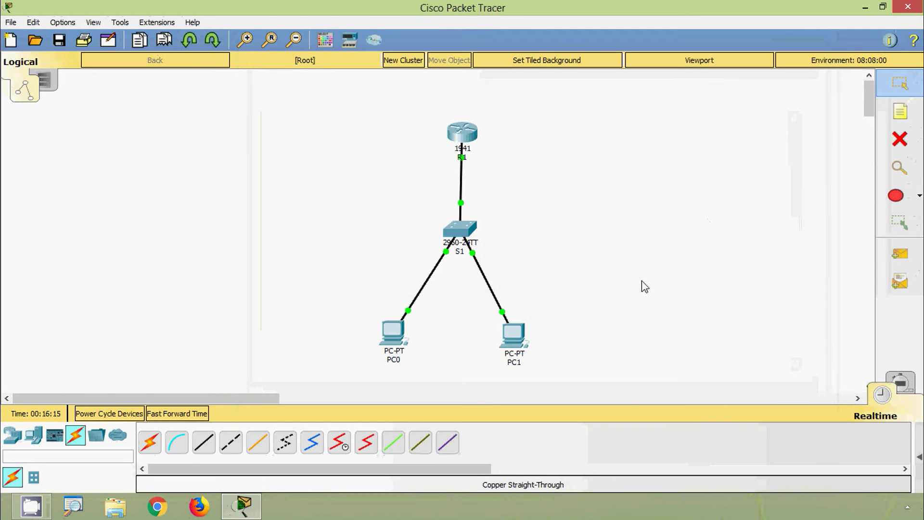
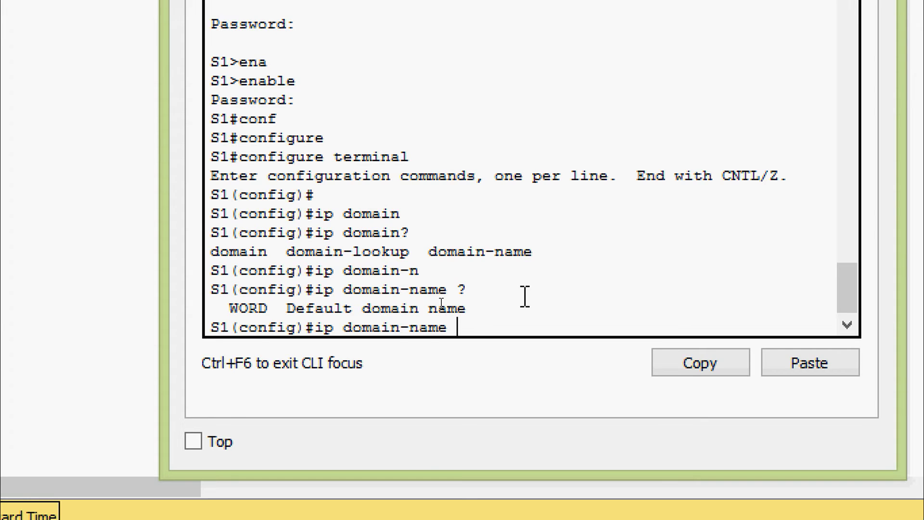
# Step: On S1, apply ip domain-name ccna.com and generate RSA keys with a 1024-bit modulus
pyautogui.write('ccna.com')
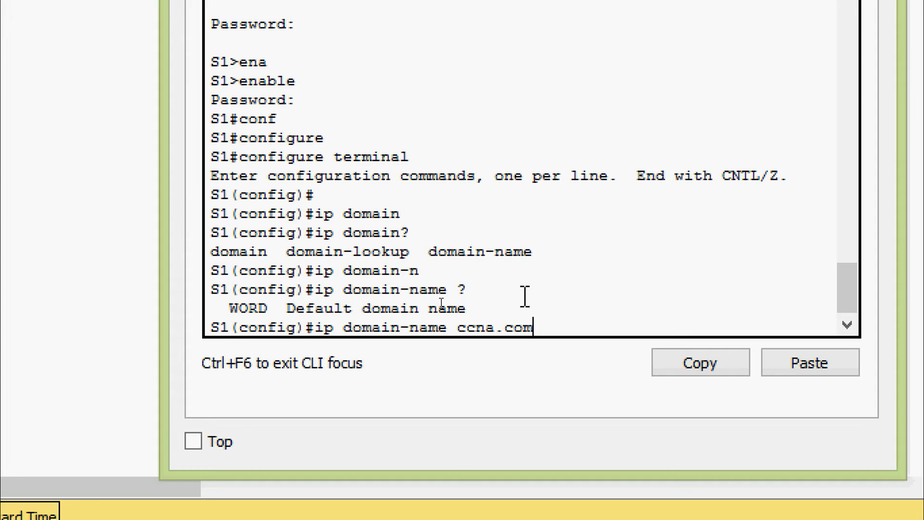
pyautogui.press('Return')
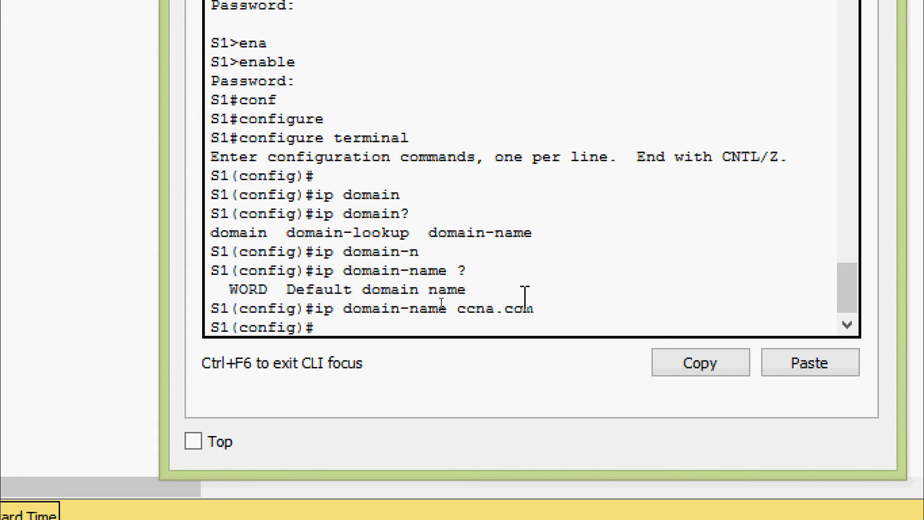
pyautogui.write('cry')
pyautogui.press('Tab')
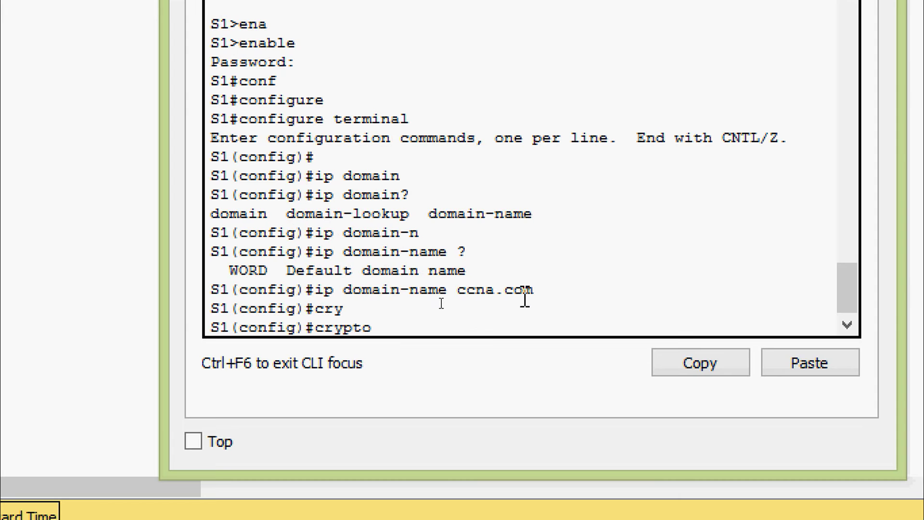
pyautogui.write('ke')
pyautogui.press('Tab')
pyautogui.write('g')
pyautogui.press('Tab')
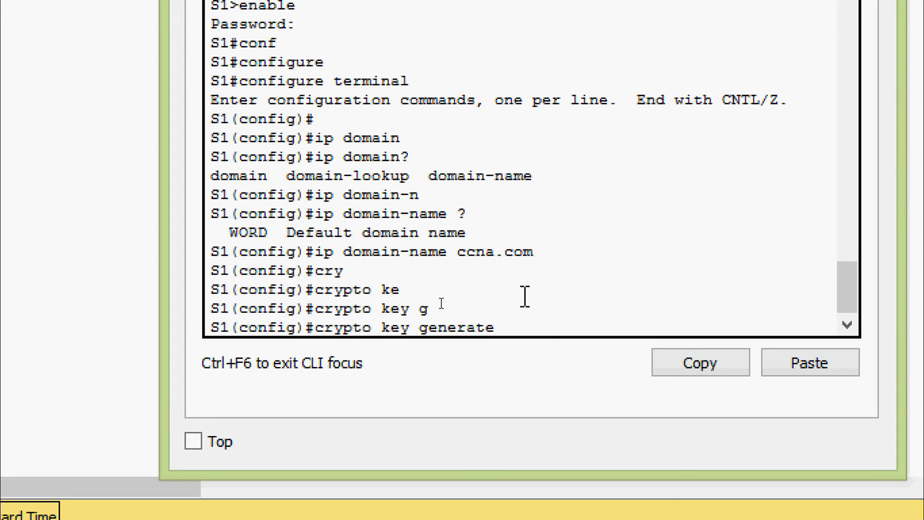
pyautogui.write('?rs')
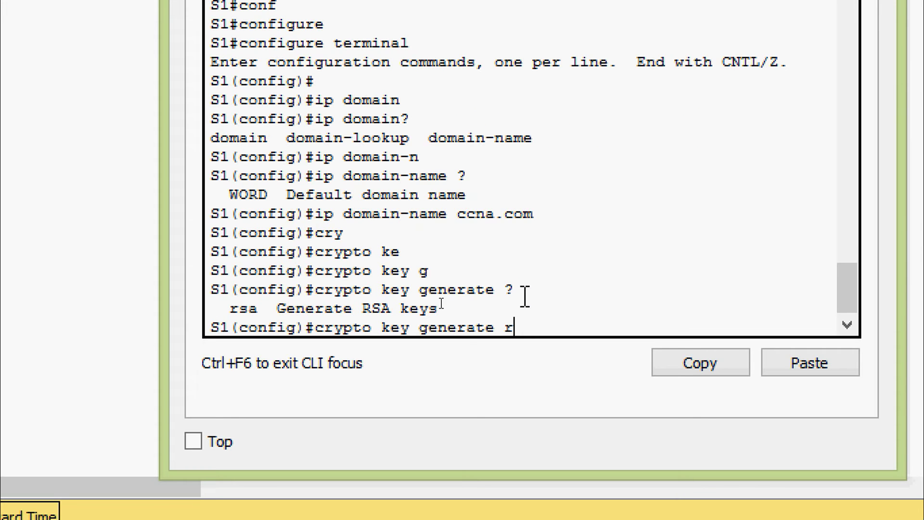
pyautogui.press('Tab')
pyautogui.press('Return')
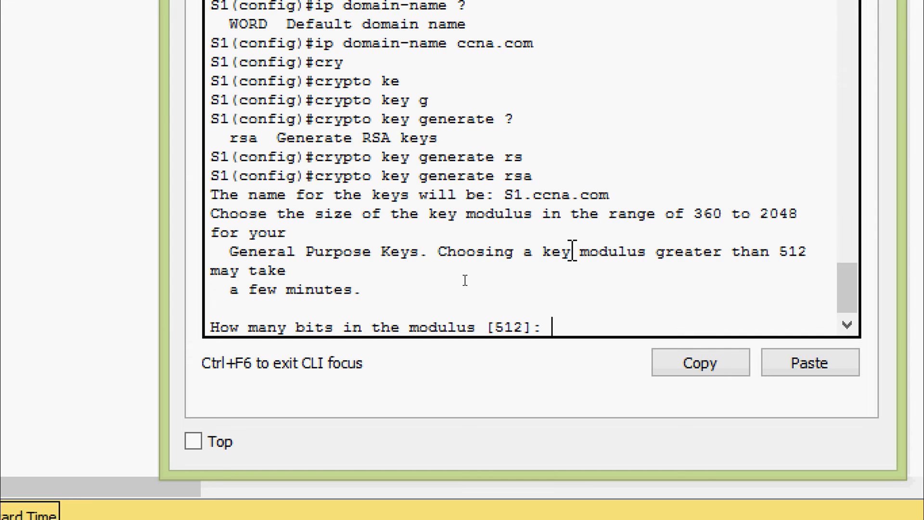
pyautogui.write('1024')
pyautogui.press('Return')
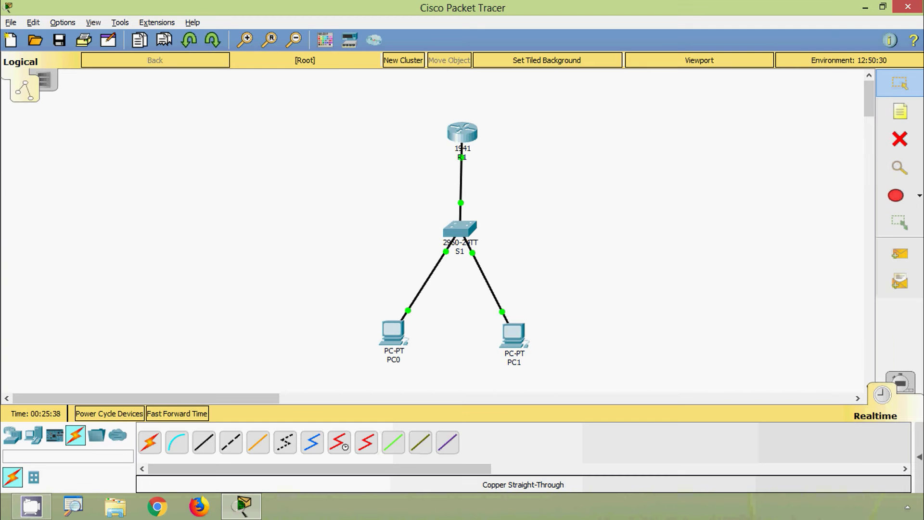
# Step: Open R1's CLI, log in, enter privileged mode and reach global configuration mode
pyautogui.click(462, 140)
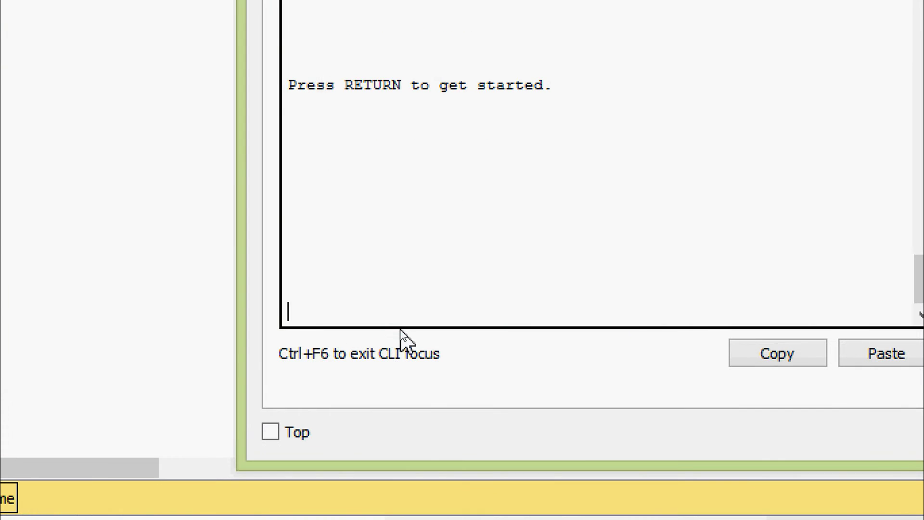
pyautogui.press('Return')
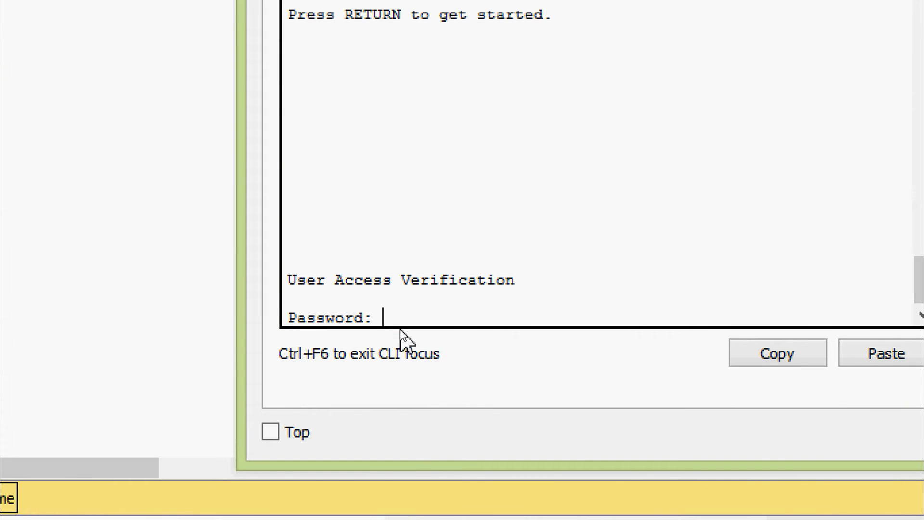
pyautogui.press('Return')
pyautogui.write('ena')
pyautogui.press('Tab')
pyautogui.press('Return')
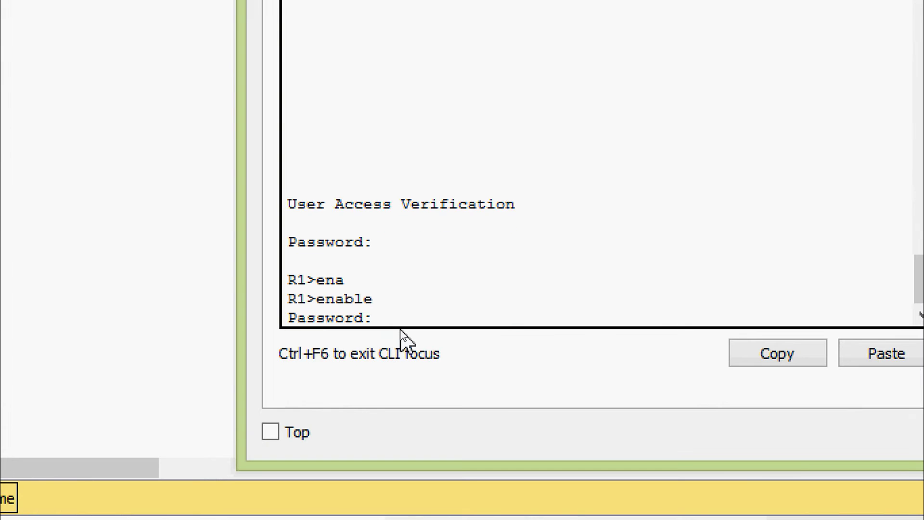
pyautogui.press('Return')
pyautogui.write('conf')
pyautogui.press('Tab')
pyautogui.write('t')
pyautogui.press('Tab')
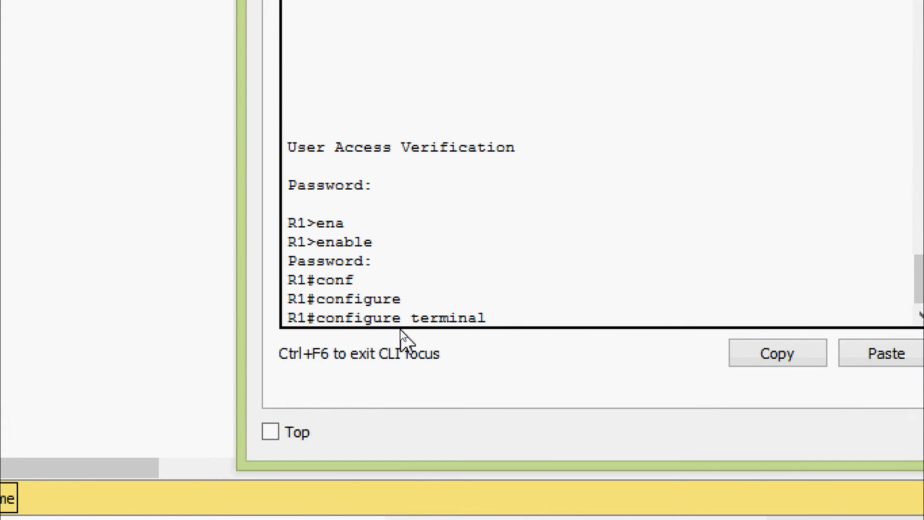
pyautogui.press('Return')
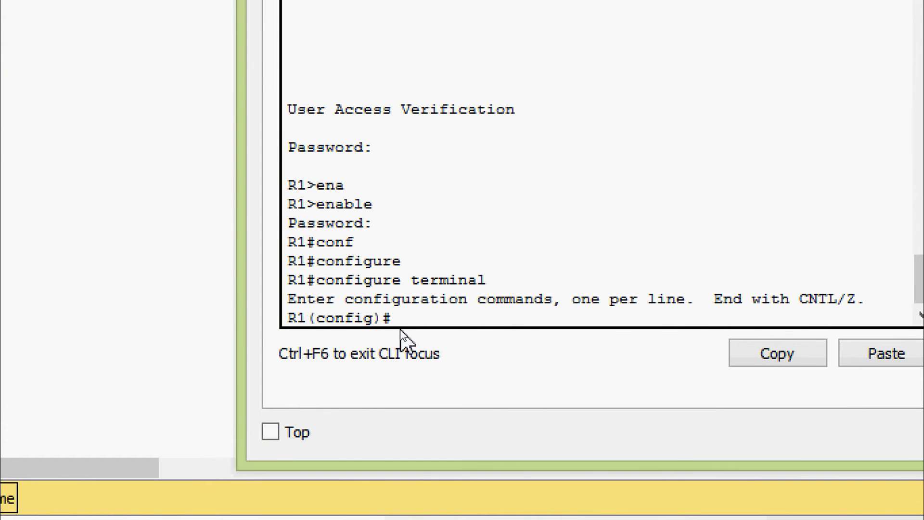
# Step: Set R1's IP domain name to ccna.com
pyautogui.write('ip domain?')
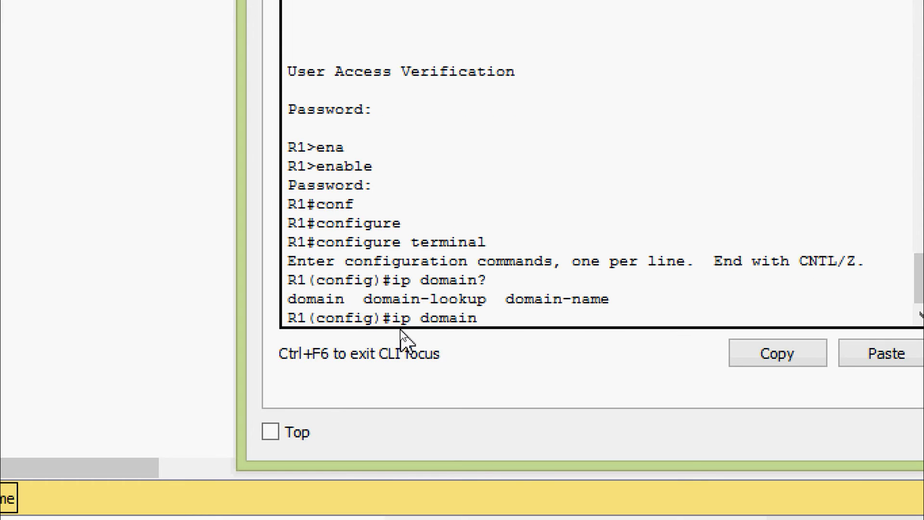
pyautogui.moveTo(501, 294); pyautogui.dragTo(632, 304)
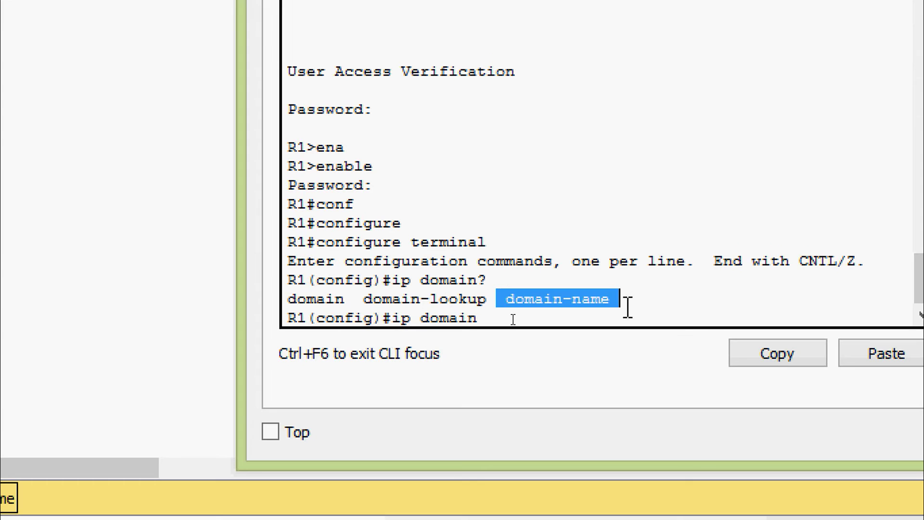
pyautogui.click(626, 308)
pyautogui.write('-n')
pyautogui.press('Tab')
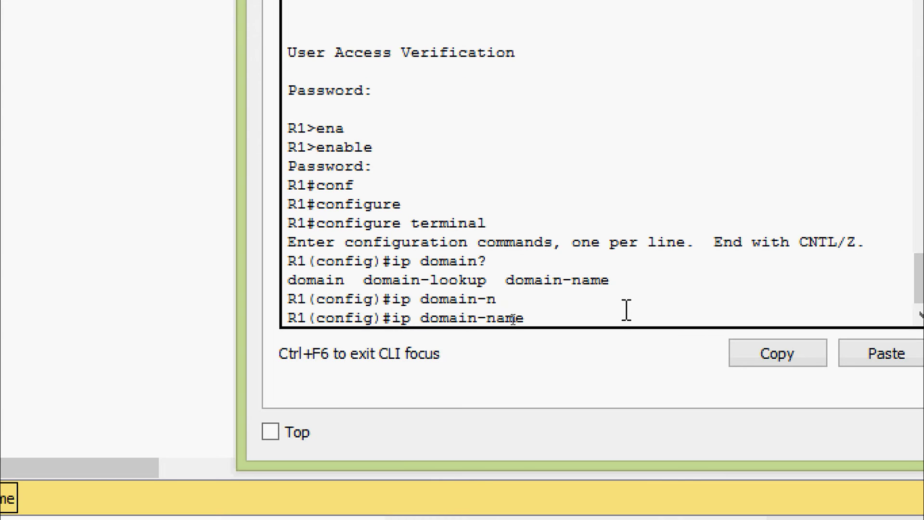
pyautogui.write('ccna.com')
pyautogui.press('Return')
pyautogui.press('Return')
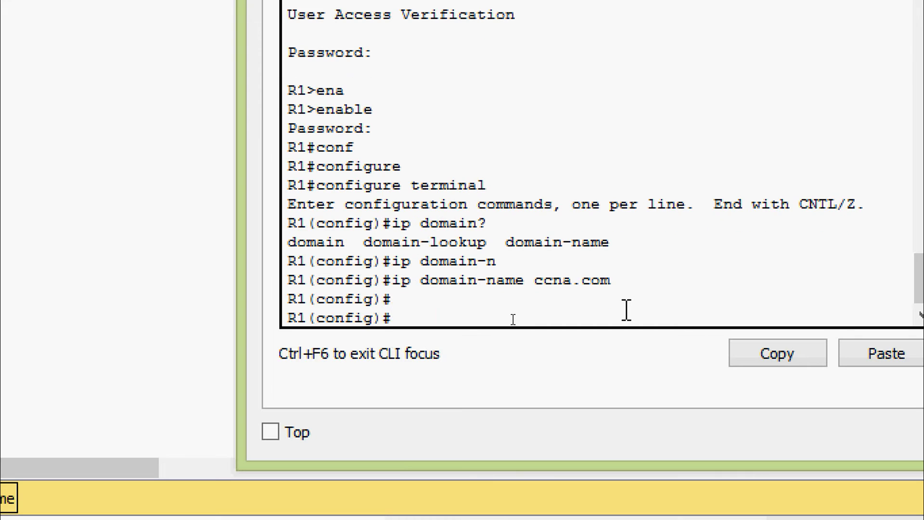
# Step: Generate 1024-bit RSA keys on R1 and close its window
pyautogui.write('cry')
pyautogui.press('Tab')
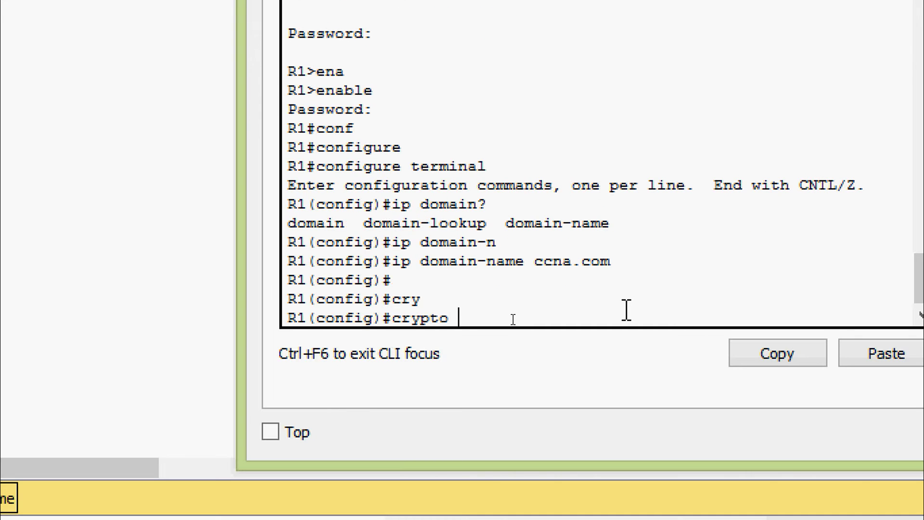
pyautogui.write('k')
pyautogui.press('Tab')
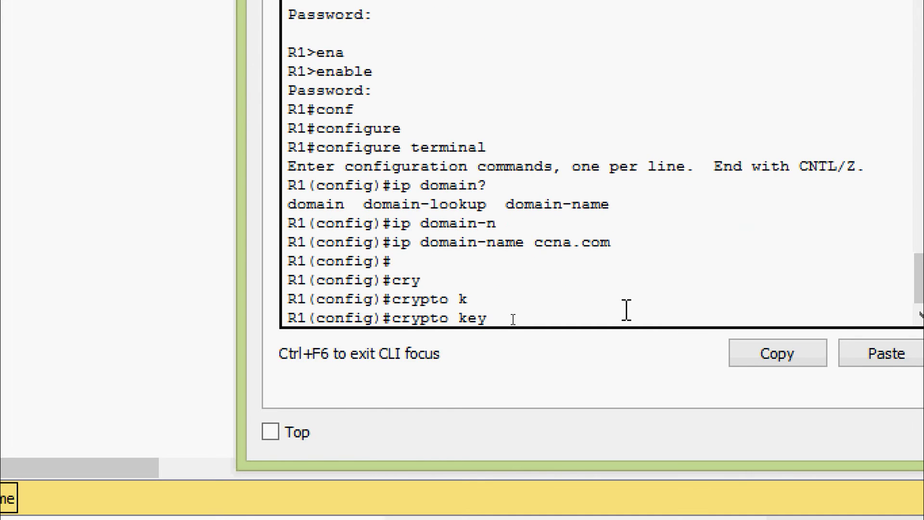
pyautogui.write('g')
pyautogui.press('Tab')
pyautogui.write('r')
pyautogui.press('Tab')
pyautogui.press('Return')
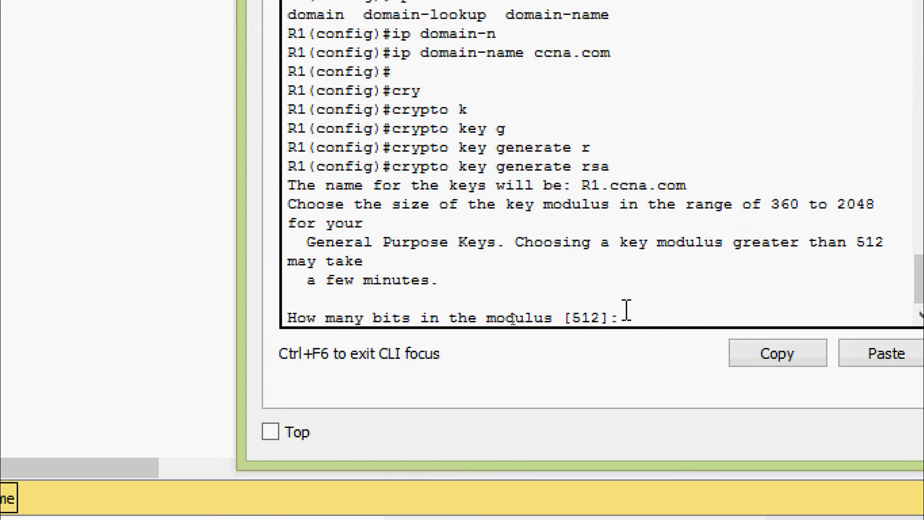
pyautogui.write('1024')
pyautogui.press('Return')
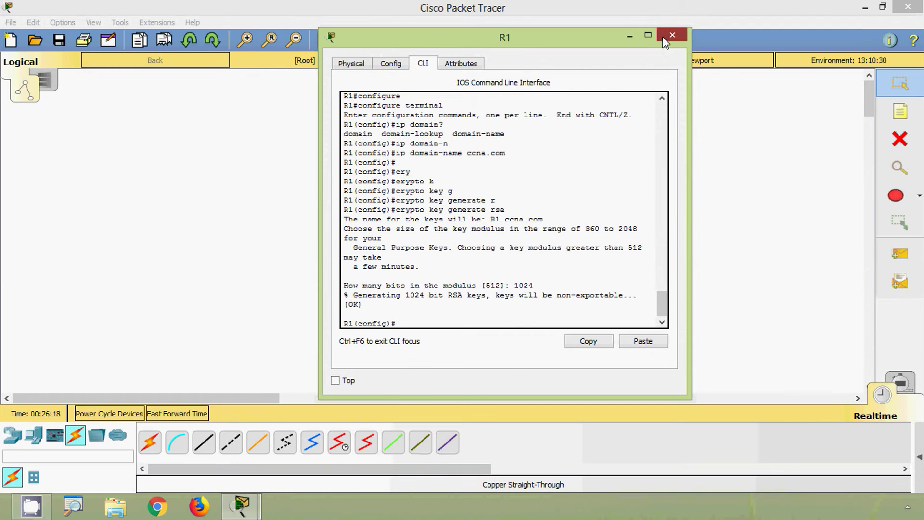
pyautogui.click(672, 35)
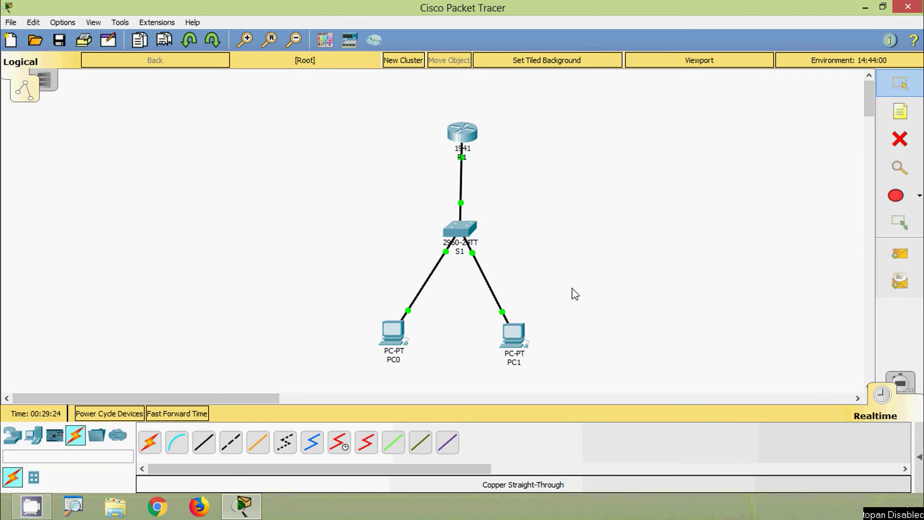
# Step: On S1, create local user admin with a secret password
pyautogui.click(463, 233)
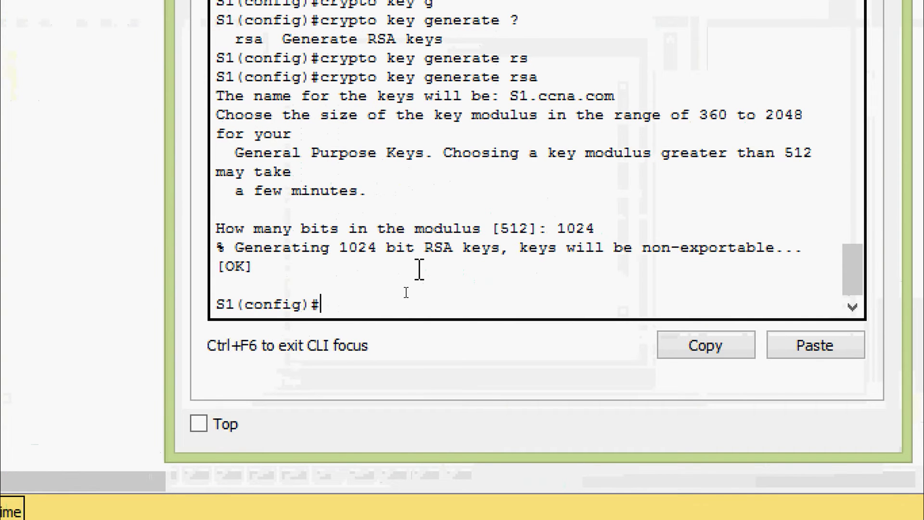
pyautogui.write('username ')
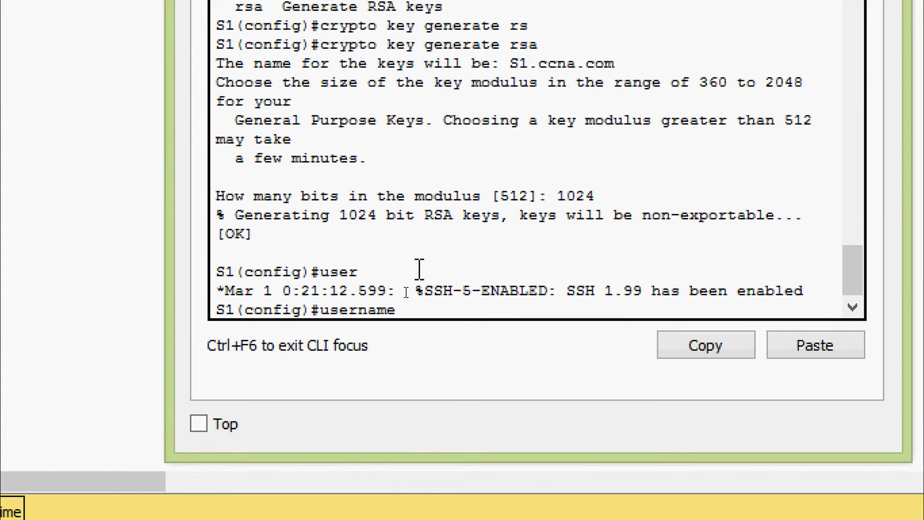
pyautogui.write('admin')
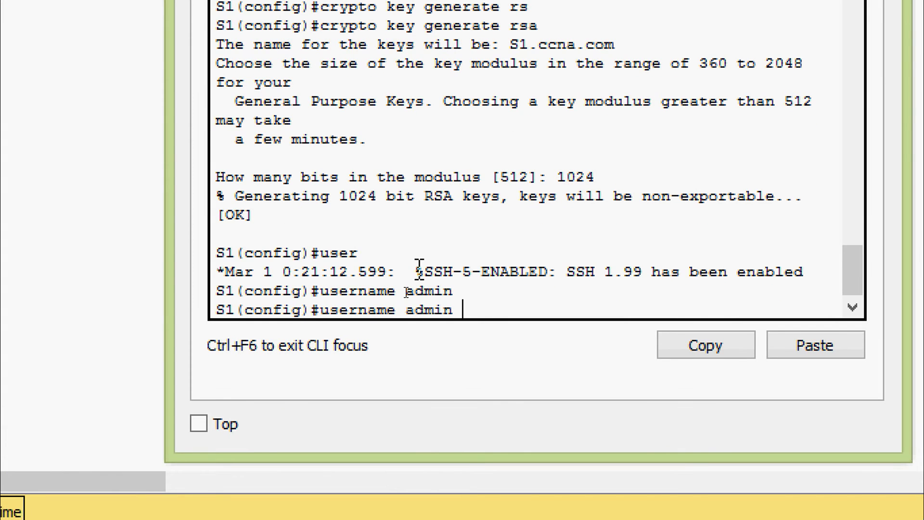
pyautogui.write(' secret')
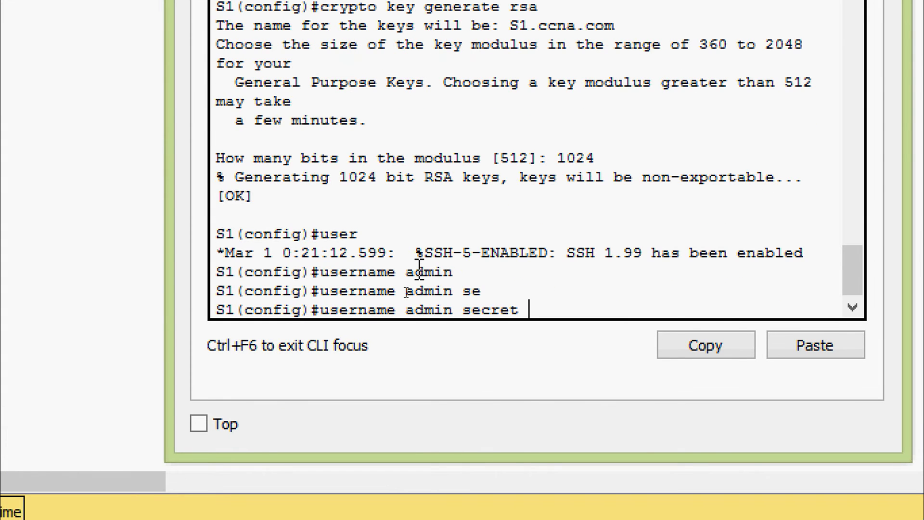
pyautogui.write(' cisco')
pyautogui.press('Return')
pyautogui.press('Return')
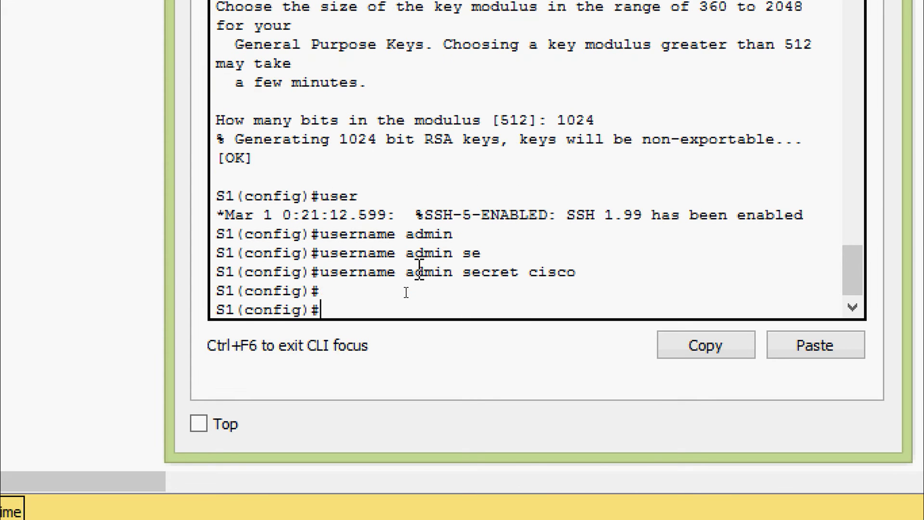
# Step: Enter line vty 0 15 on S1 and set login local
pyautogui.write('line vty')
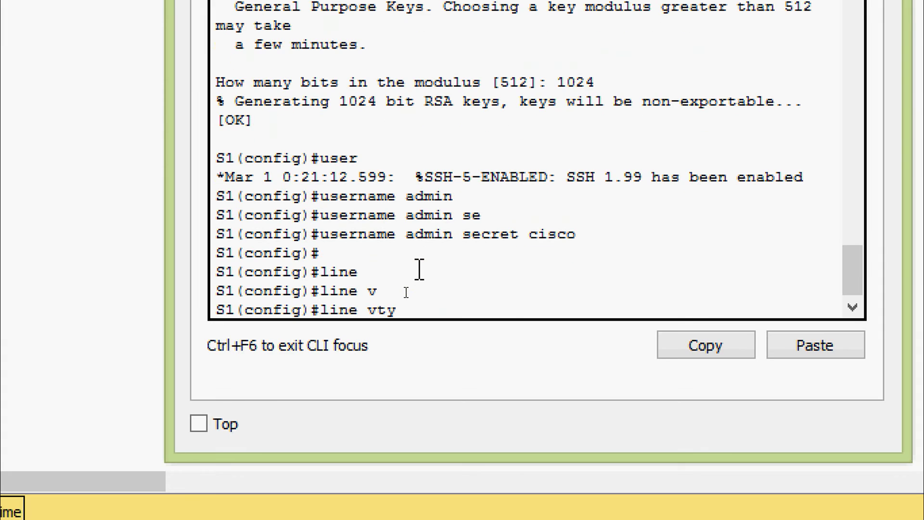
pyautogui.write(' 0 15')
pyautogui.press('Return')
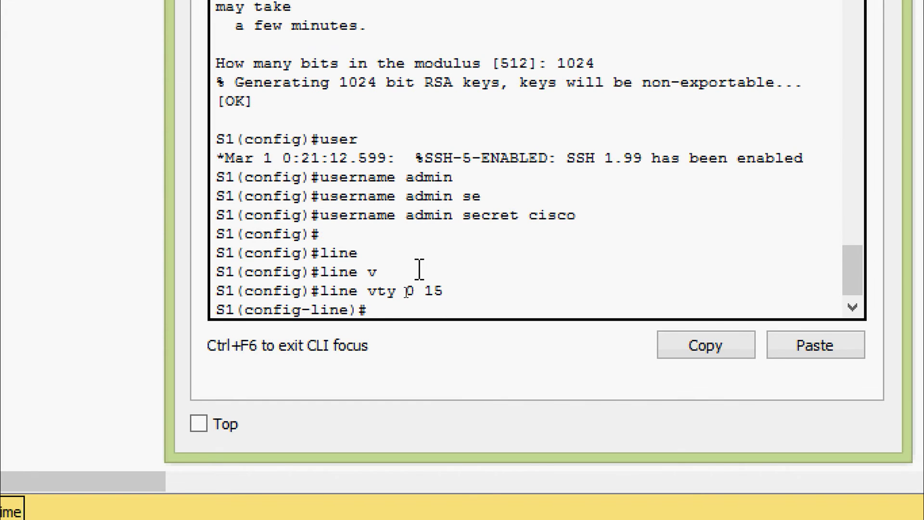
pyautogui.write('log')
pyautogui.press('Tab')
pyautogui.write('in')
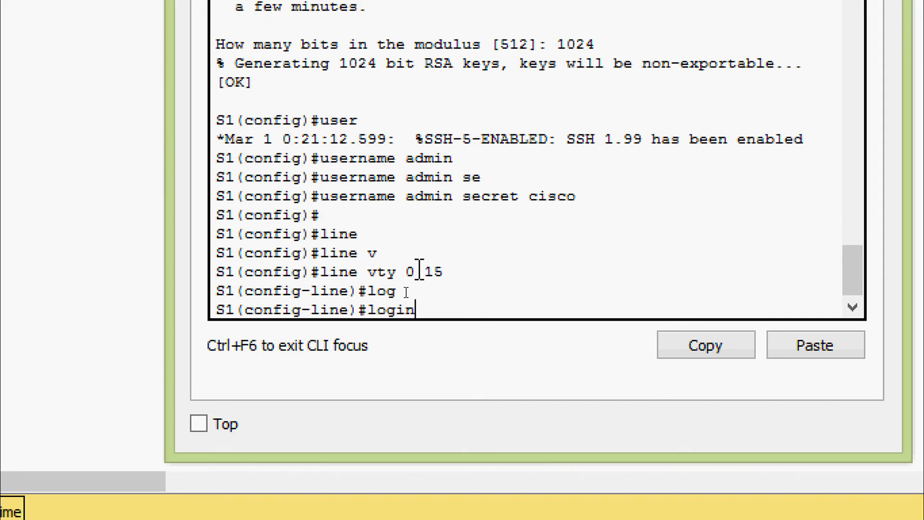
pyautogui.press('Tab')
pyautogui.write('loc')
pyautogui.press('Tab')
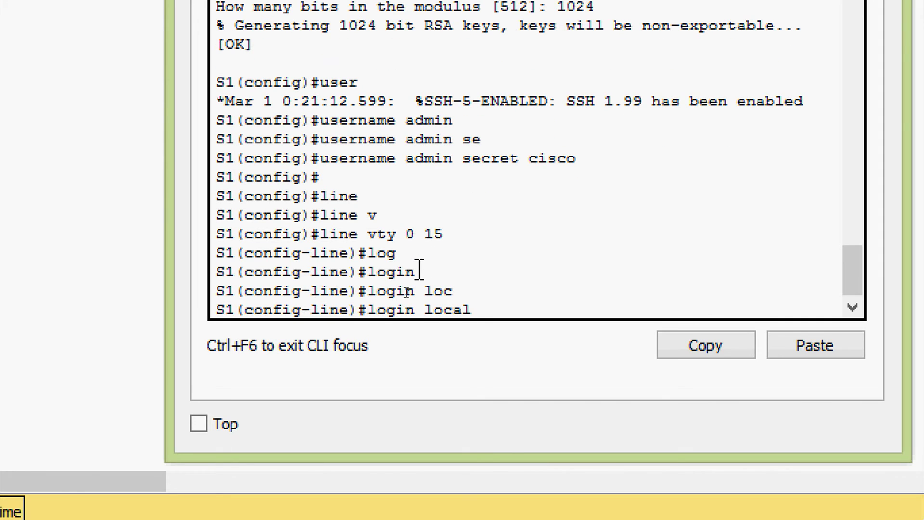
pyautogui.press('Return')
pyautogui.press('Return')
# Step: Review the transport input options, then set transport input ssh on S1's VTY lines
pyautogui.write('tr')
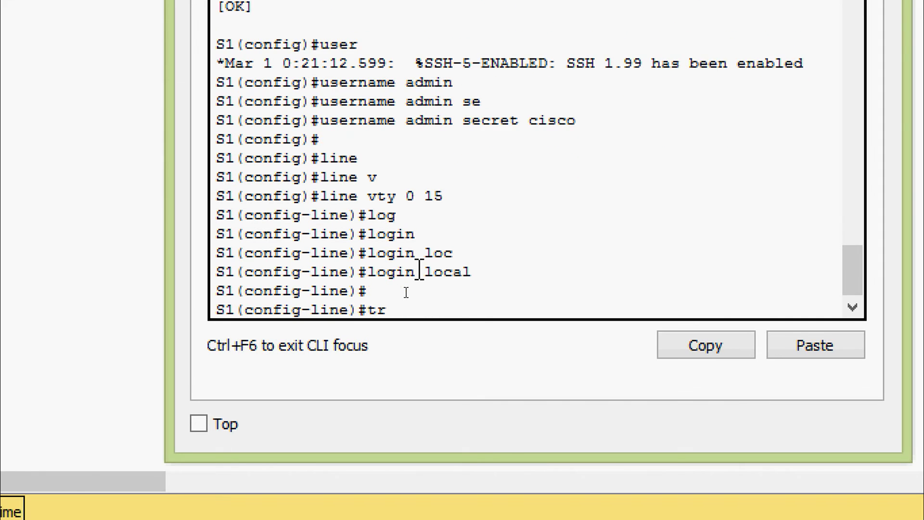
pyautogui.press('Tab')
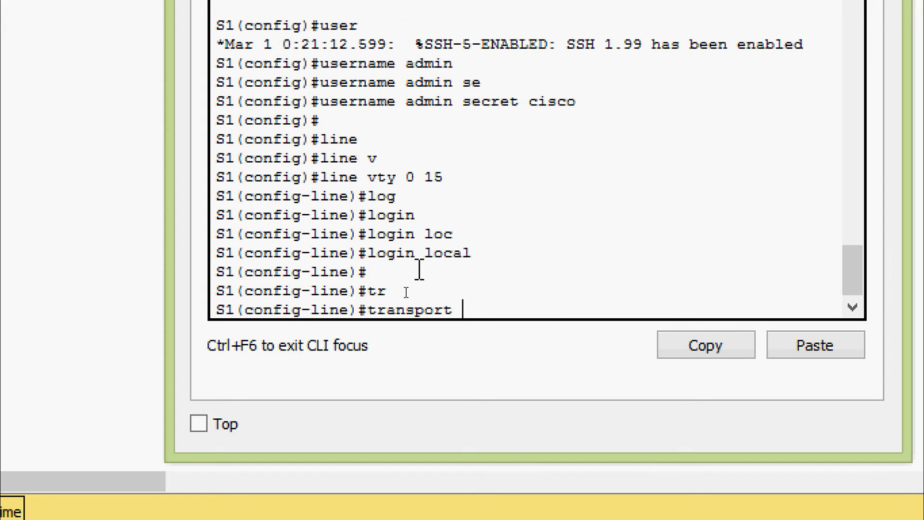
pyautogui.write('?')
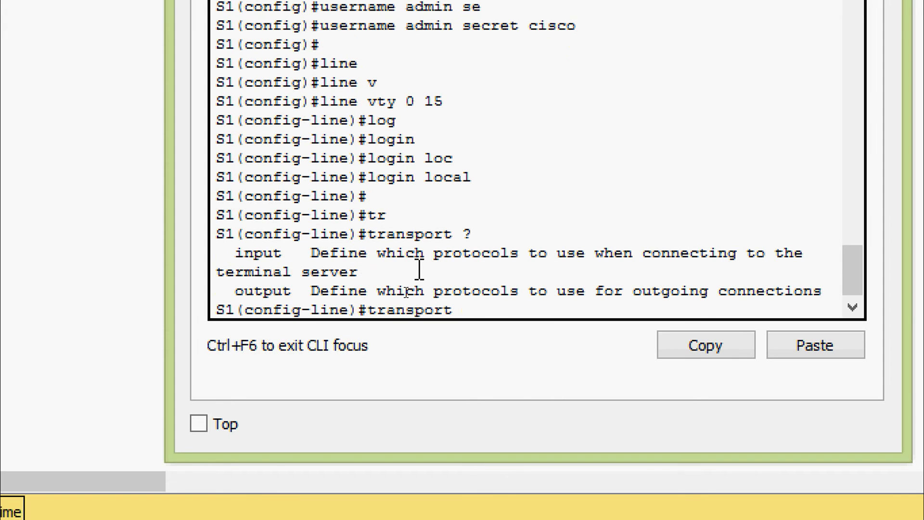
pyautogui.write('ou')
pyautogui.press('BackSpace')
pyautogui.press('BackSpace')
pyautogui.write('in')
pyautogui.press('Tab')
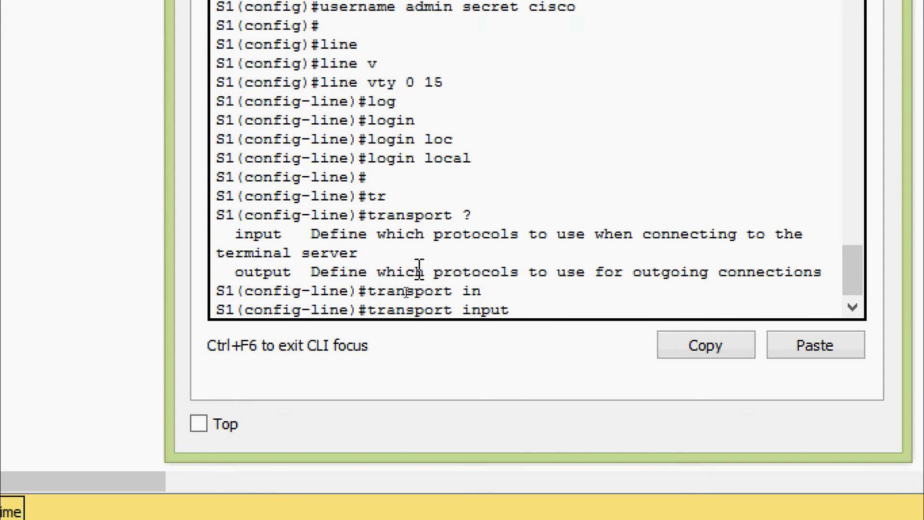
pyautogui.write('?')
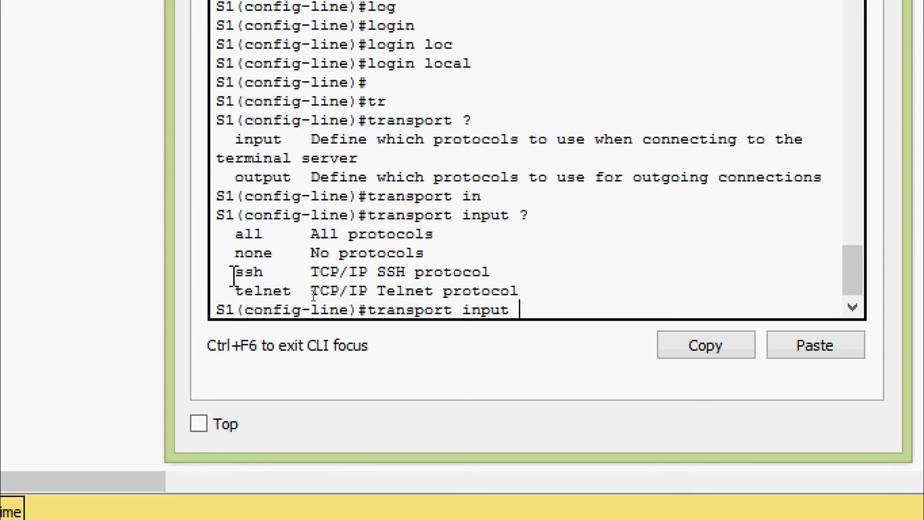
pyautogui.moveTo(235, 272); pyautogui.dragTo(292, 273)
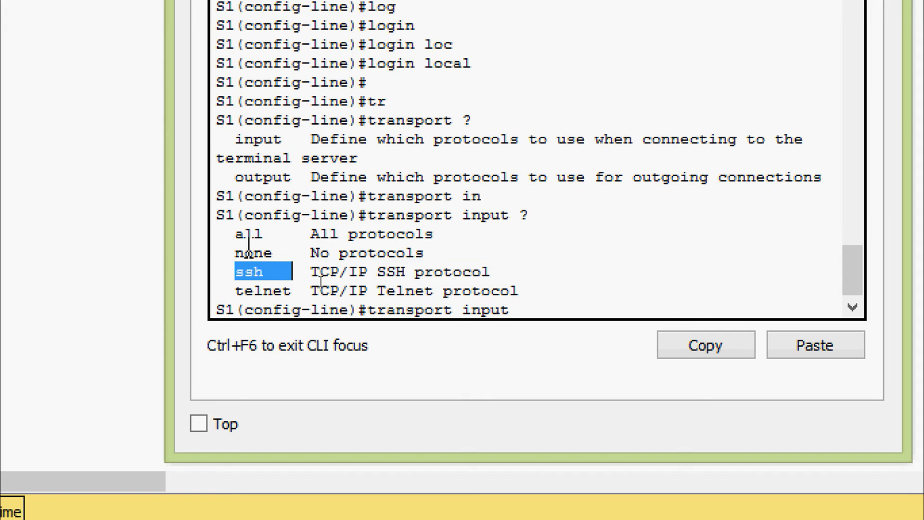
pyautogui.moveTo(235, 233); pyautogui.dragTo(436, 239)
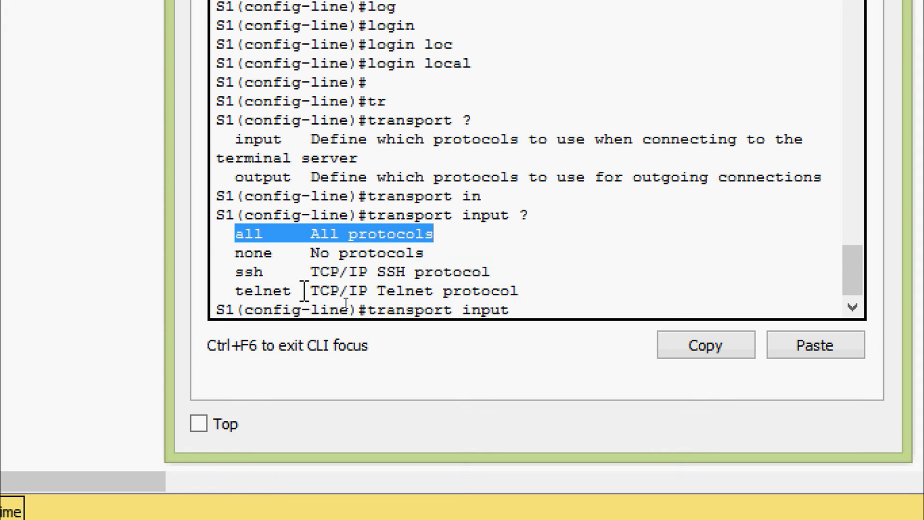
pyautogui.click(240, 287)
pyautogui.moveTo(241, 286); pyautogui.dragTo(400, 291)
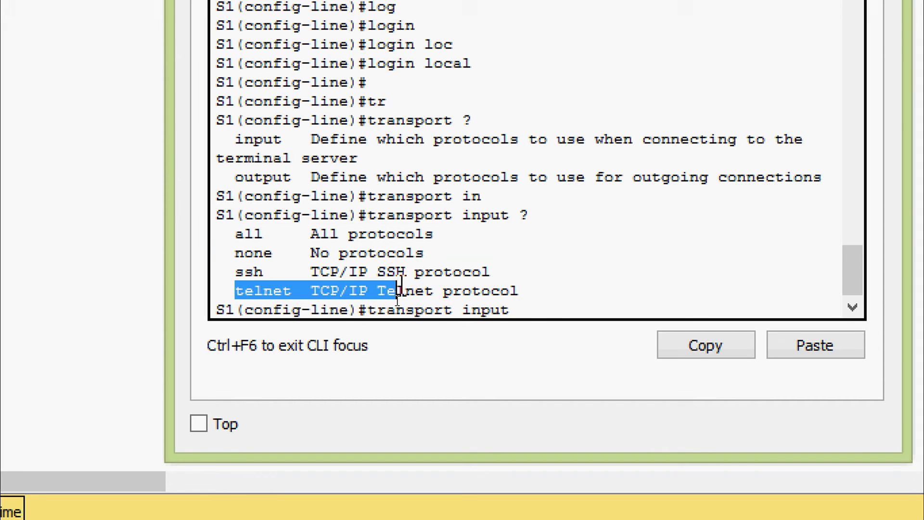
pyautogui.click(532, 312)
pyautogui.write('ss')
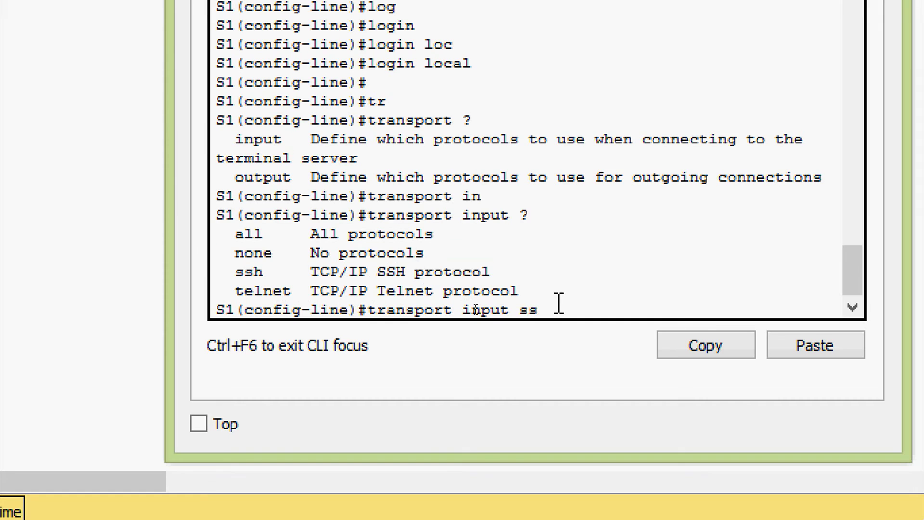
pyautogui.press('Tab')
pyautogui.press('Return')
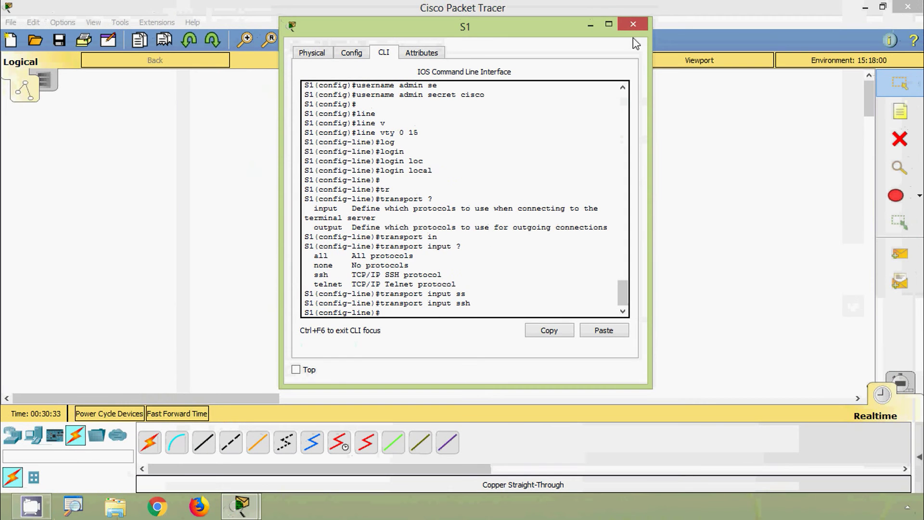
# Step: Switch to R1's CLI and create local user admin with a secret password
pyautogui.click(632, 25)
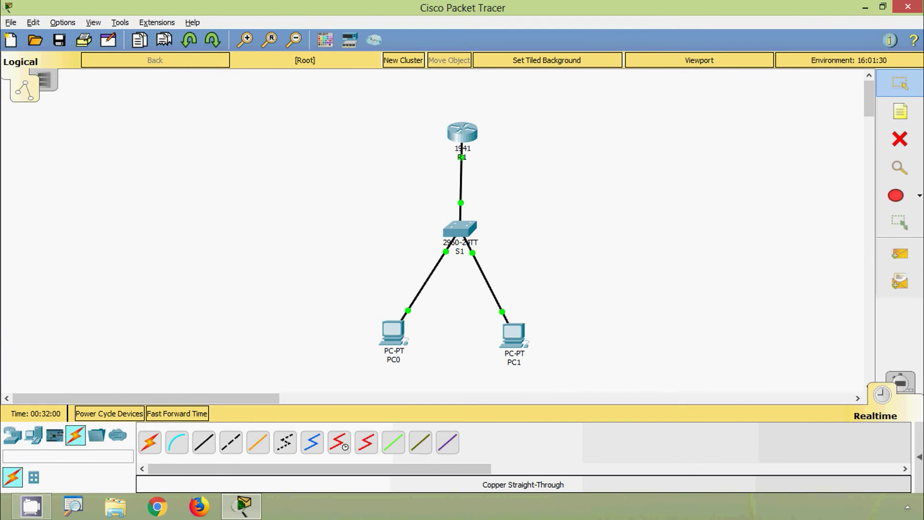
pyautogui.click(468, 140)
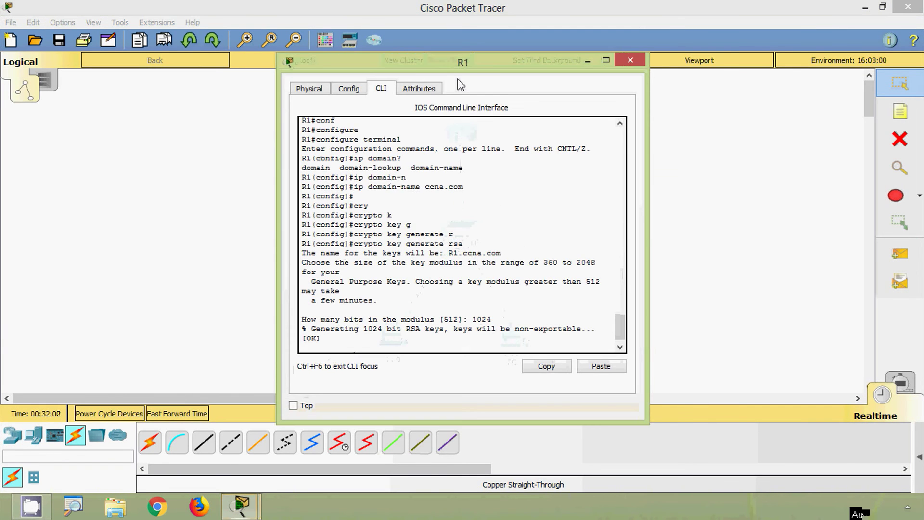
pyautogui.click(482, 269)
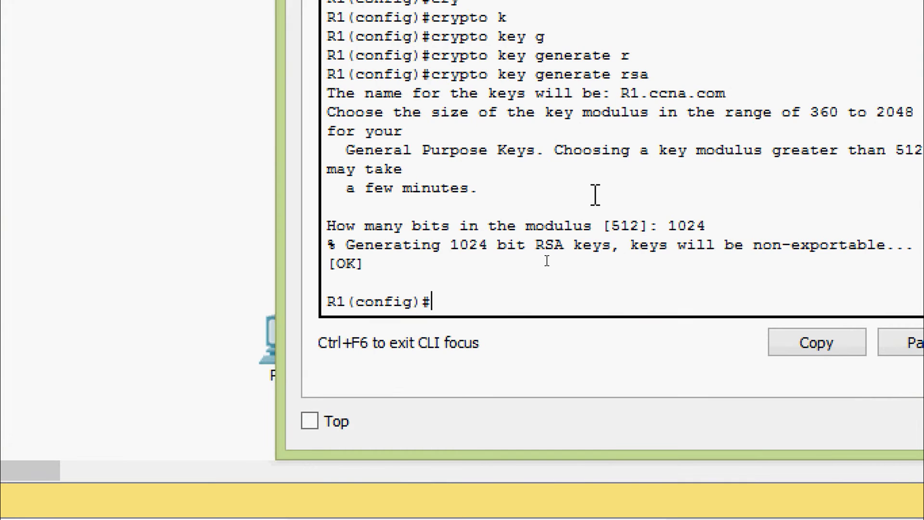
pyautogui.write('username')
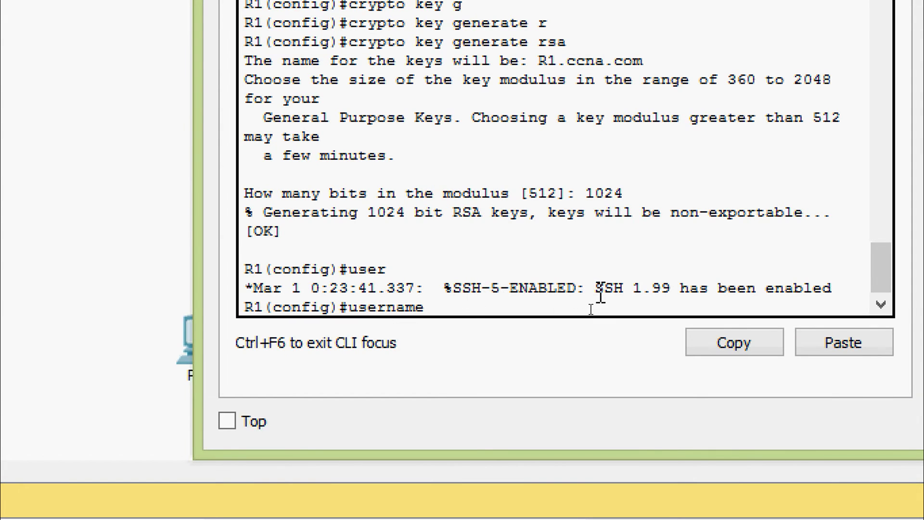
pyautogui.moveTo(597, 288); pyautogui.dragTo(613, 294)
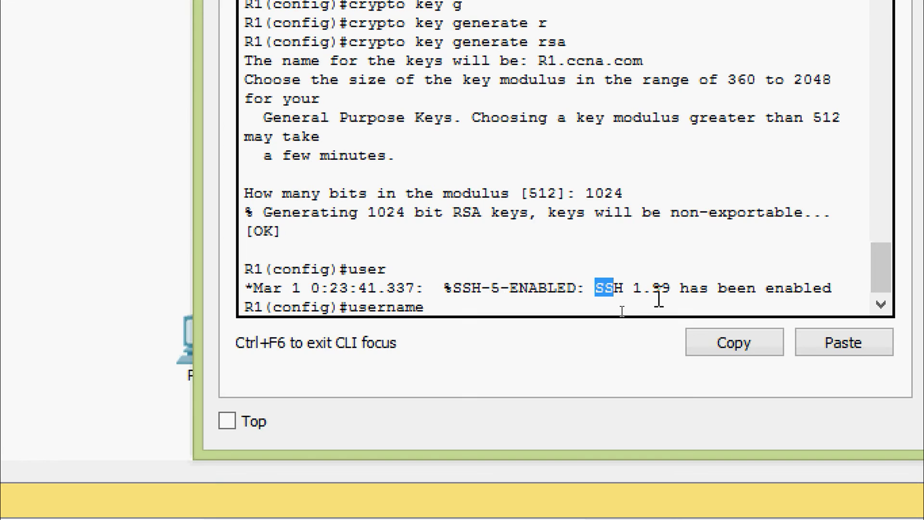
pyautogui.click(447, 308)
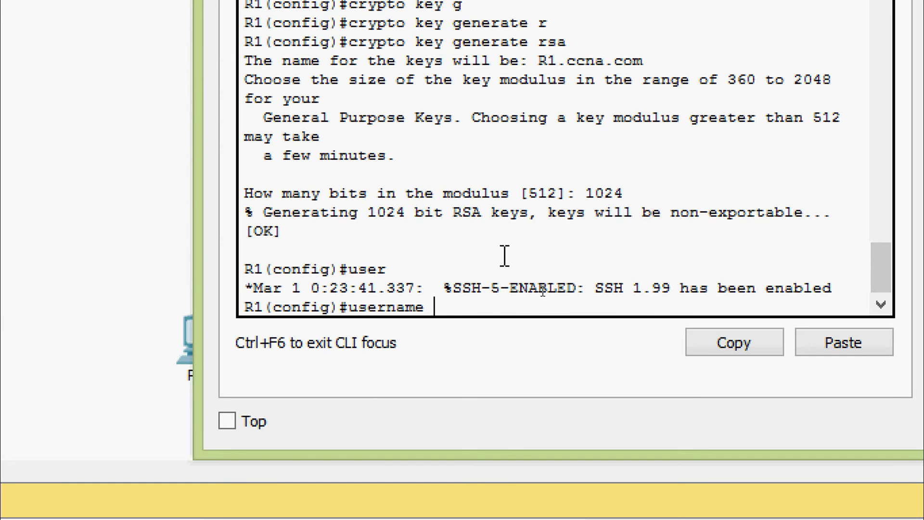
pyautogui.write('?')
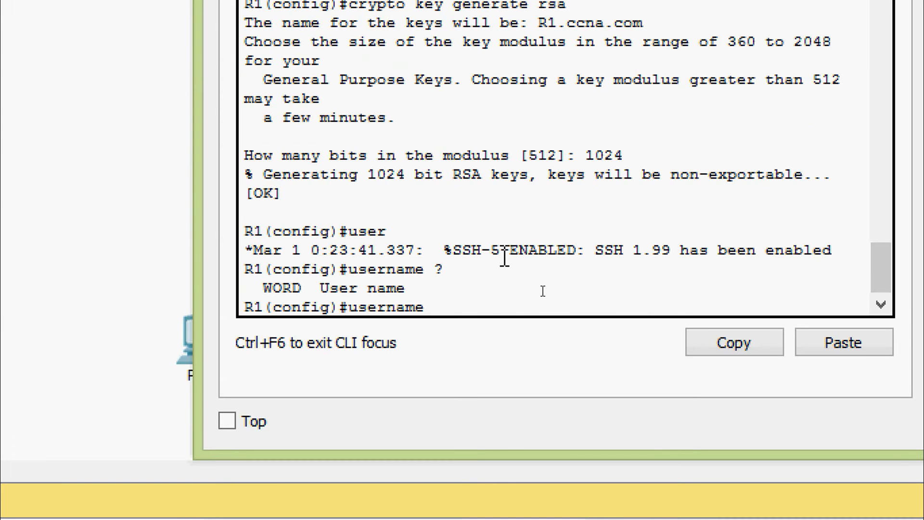
pyautogui.write('admin ser')
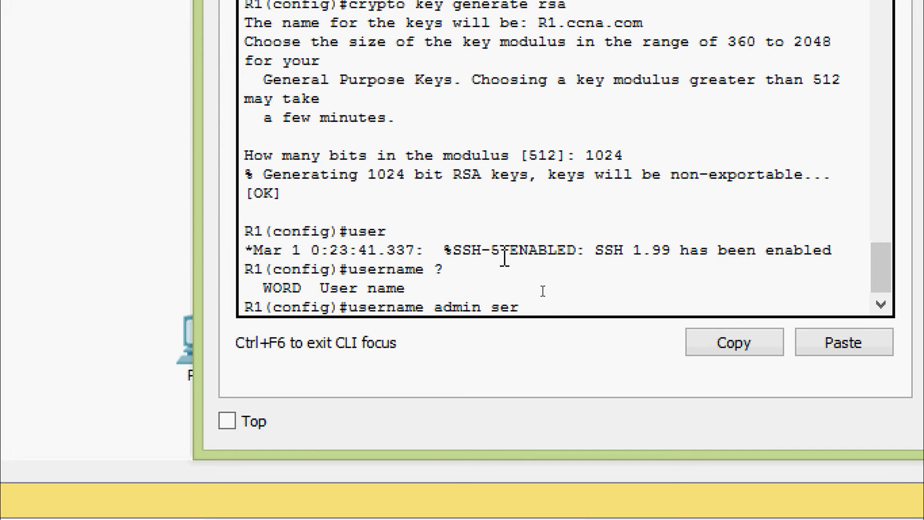
pyautogui.press('Tab')
pyautogui.press('BackSpace')
pyautogui.write('ce')
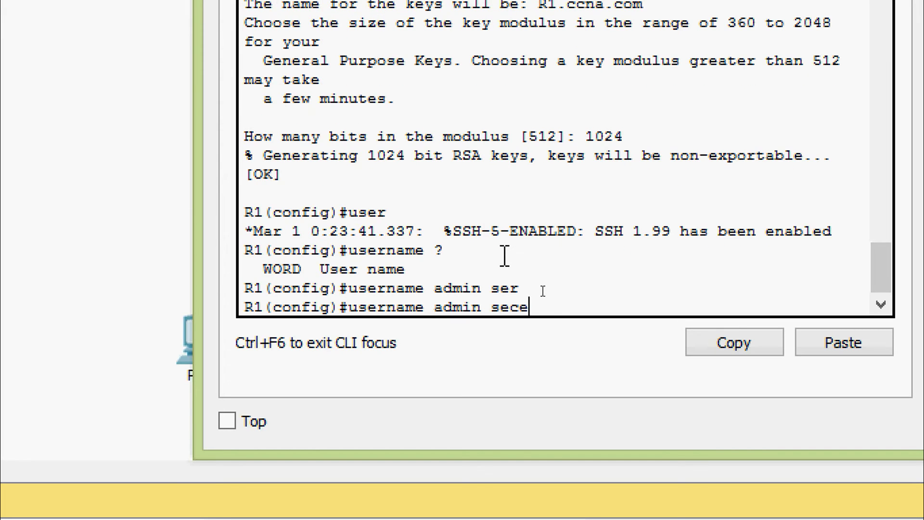
pyautogui.press('BackSpace')
pyautogui.write('re')
pyautogui.press('Tab')
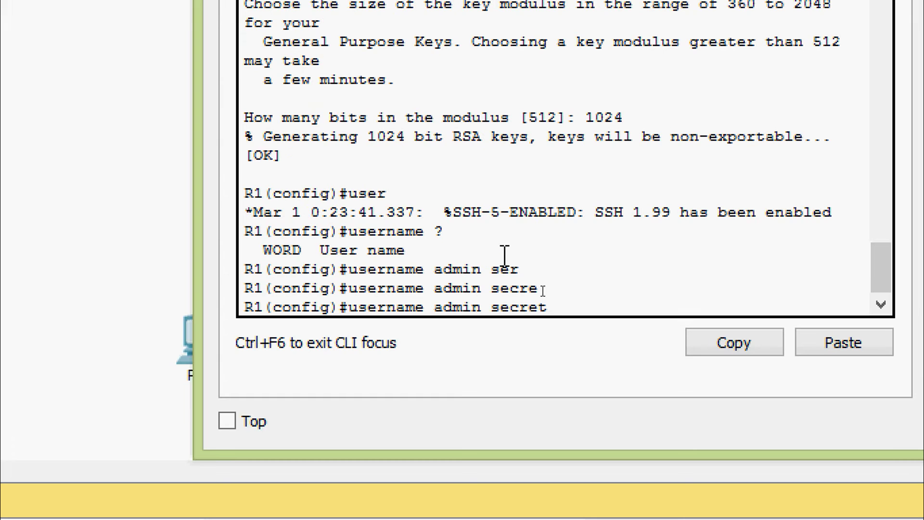
pyautogui.write('cisco')
pyautogui.press('Return')
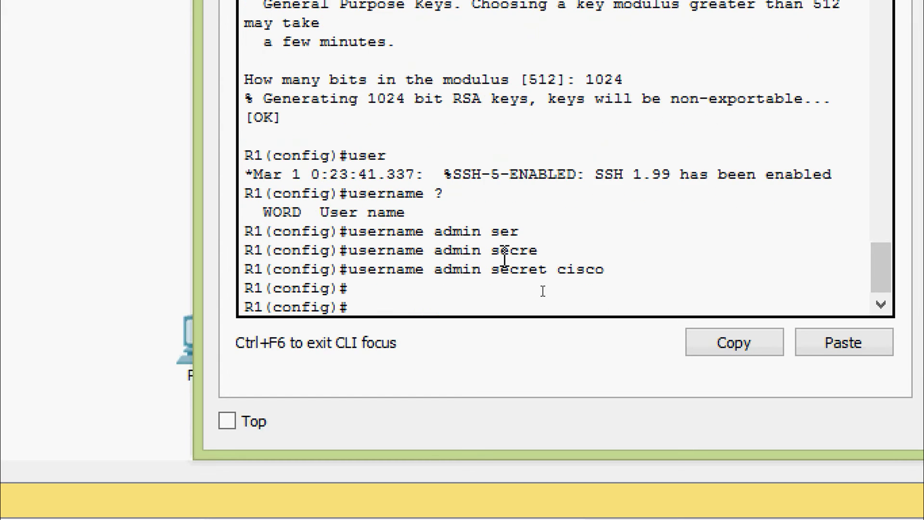
# Step: Enter line vty 0 15 on R1 and set login local
pyautogui.write('line')
pyautogui.press('Tab')
pyautogui.write('vt')
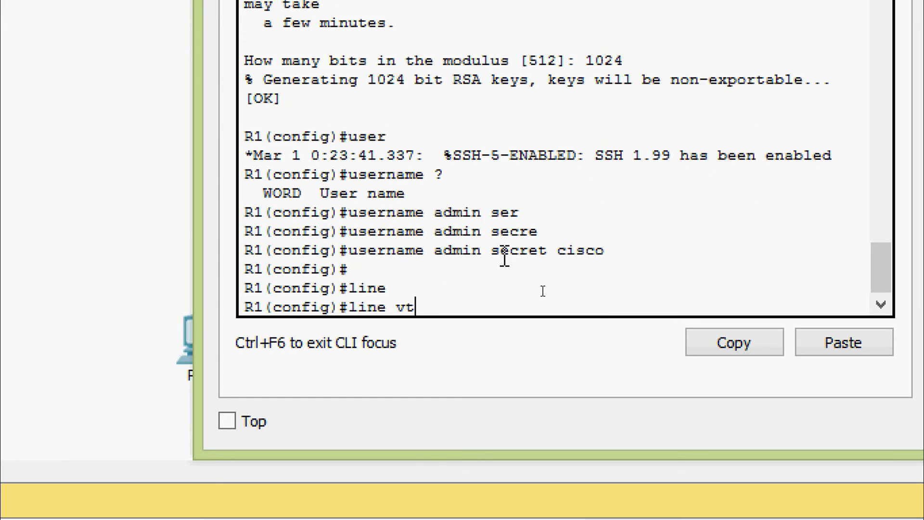
pyautogui.press('Tab')
pyautogui.write('0 ')
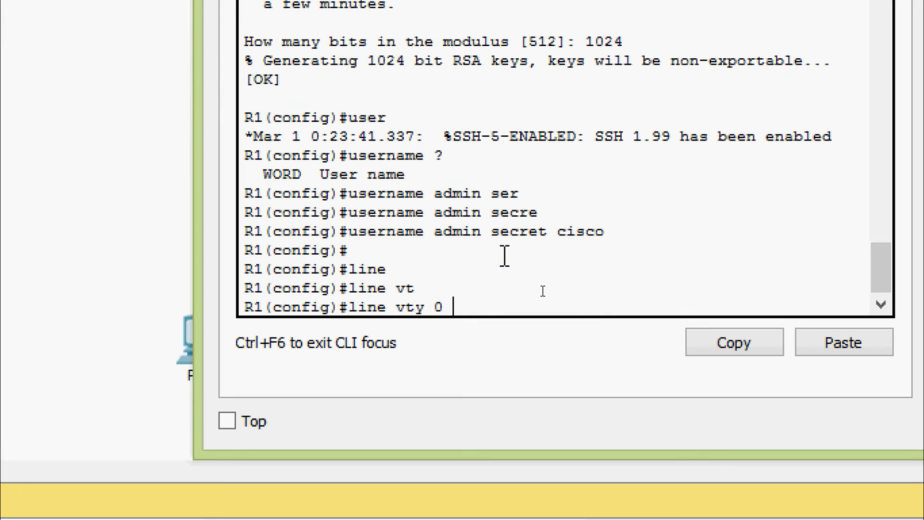
pyautogui.write('15')
pyautogui.press('Return')
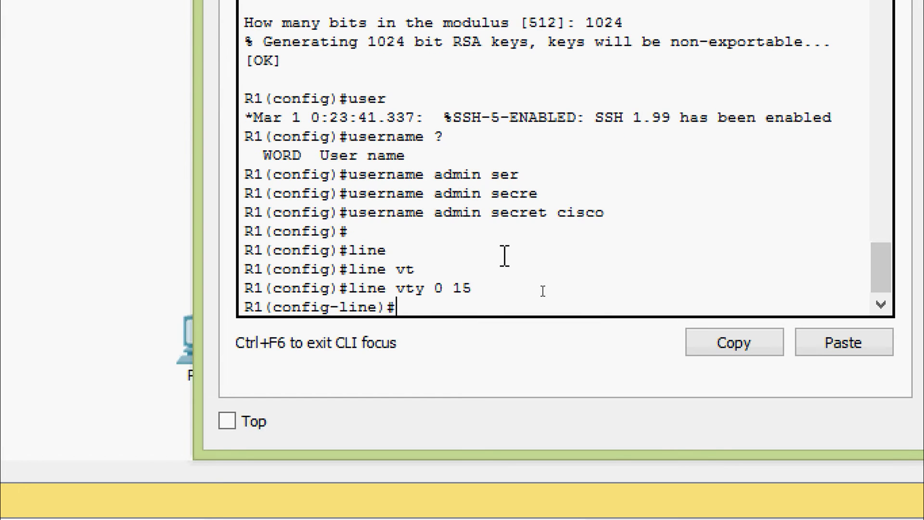
pyautogui.write('login')
pyautogui.press('Tab')
pyautogui.write('loc')
pyautogui.press('Tab')
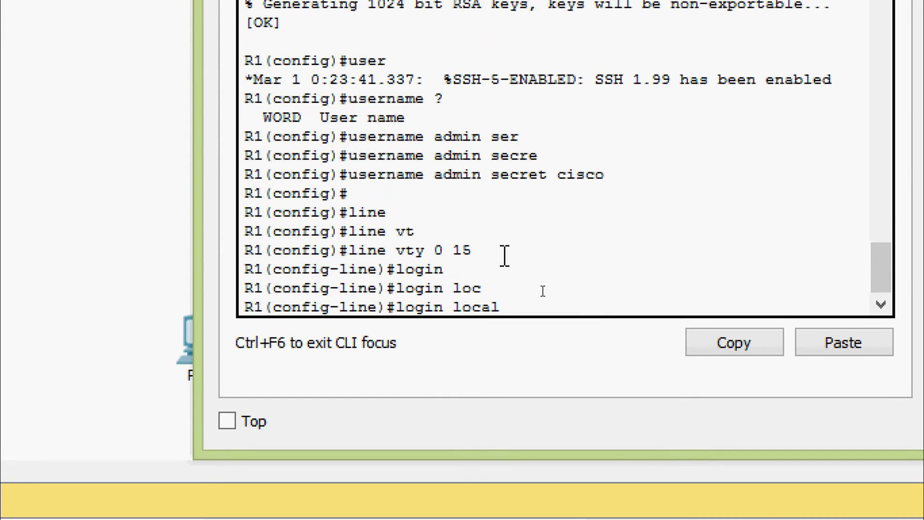
pyautogui.press('Return')
# Step: Set transport input ssh on R1's VTY lines and exit configuration mode
pyautogui.write('tr')
pyautogui.press('Tab')
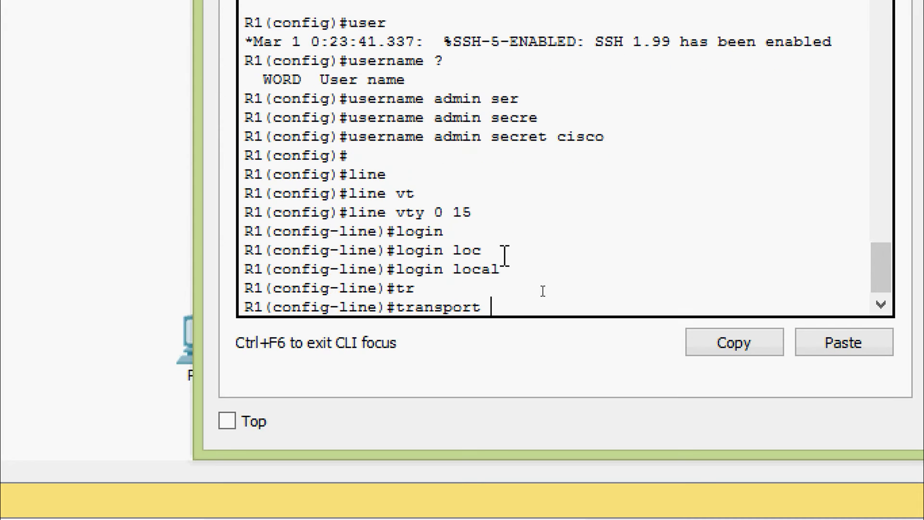
pyautogui.write('in')
pyautogui.press('Tab')
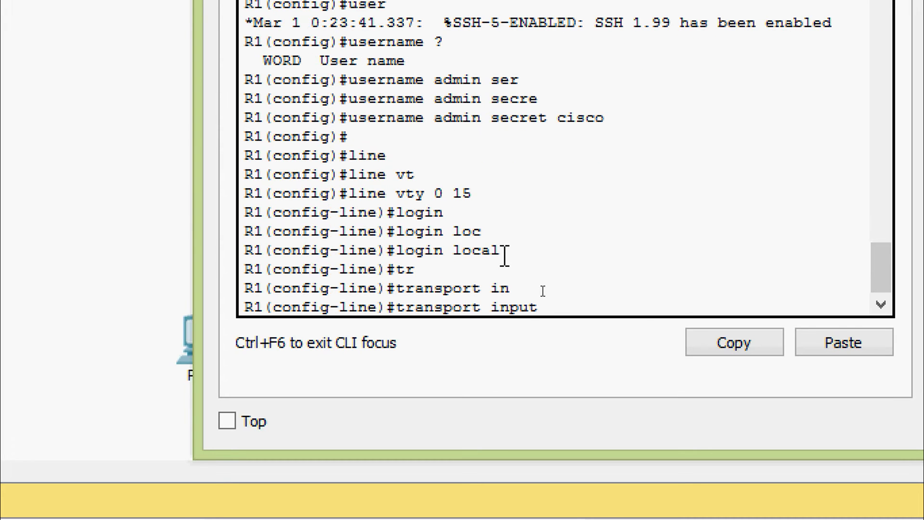
pyautogui.write('ss')
pyautogui.press('Tab')
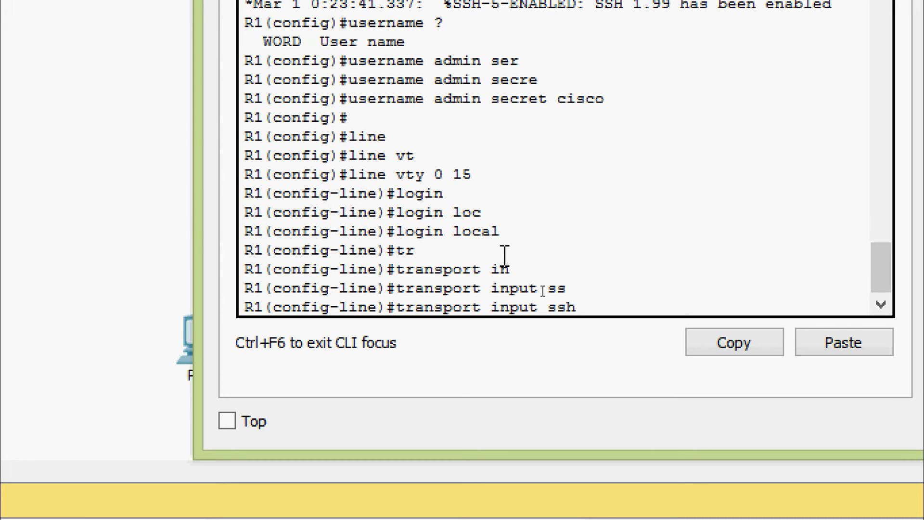
pyautogui.press('Return')
pyautogui.hotkey('ctrl', 'z')
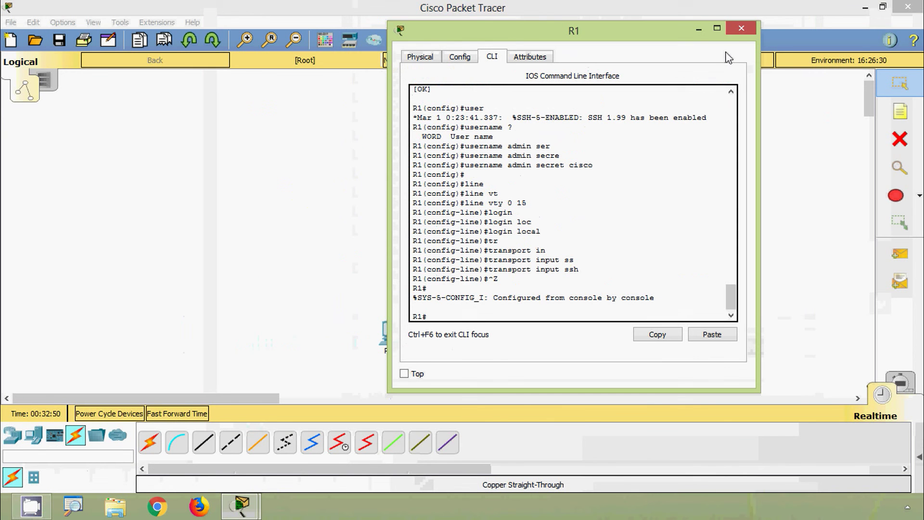
# Step: Save R1's running-config to startup-config and close R1's window
pyautogui.click(742, 20)
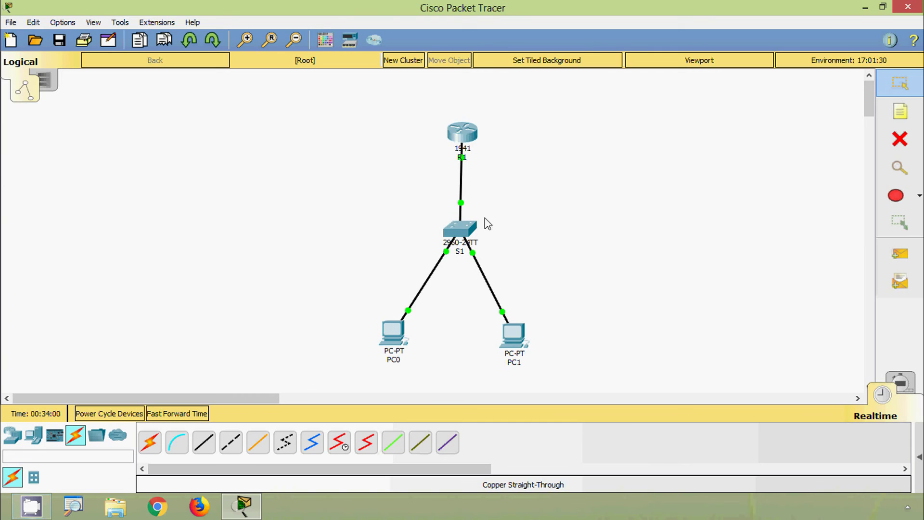
pyautogui.click(463, 138)
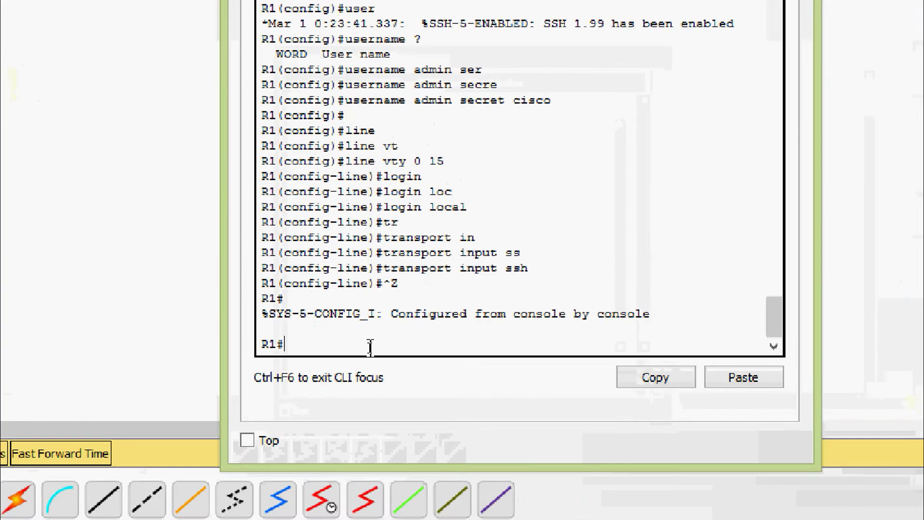
pyautogui.write('cop')
pyautogui.press('Tab')
pyautogui.write('r')
pyautogui.press('Tab')
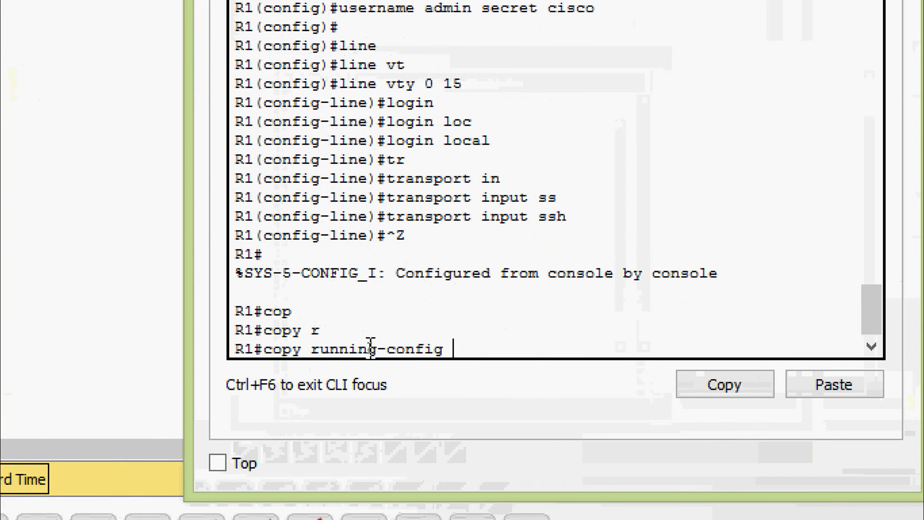
pyautogui.write('st')
pyautogui.press('Tab')
pyautogui.press('Return')
pyautogui.press('Return')
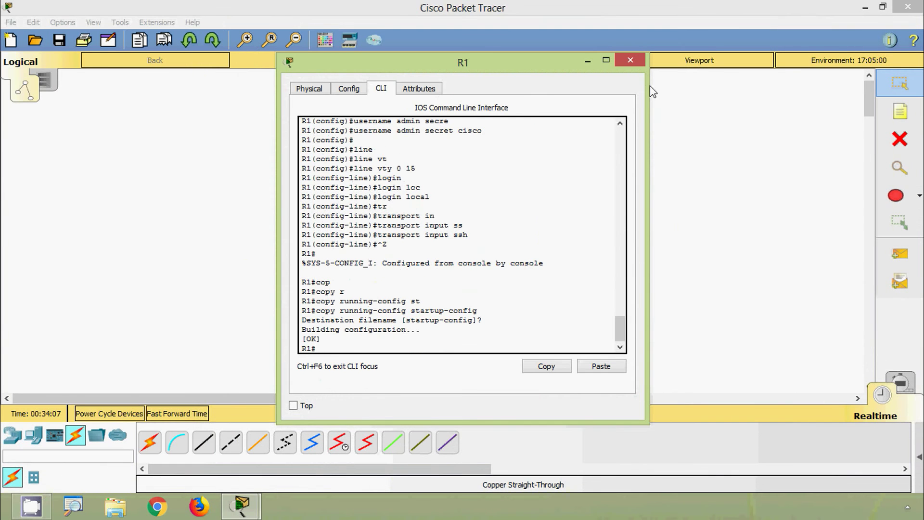
pyautogui.click(617, 76)
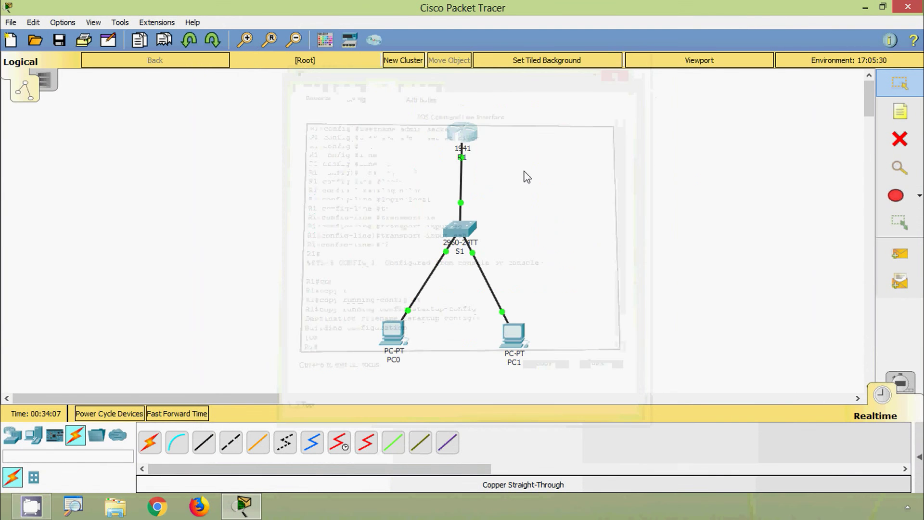
# Step: Save S1's running-config to startup-config and close S1's window
pyautogui.click(460, 230)
pyautogui.moveTo(427, 65); pyautogui.dragTo(438, 35)
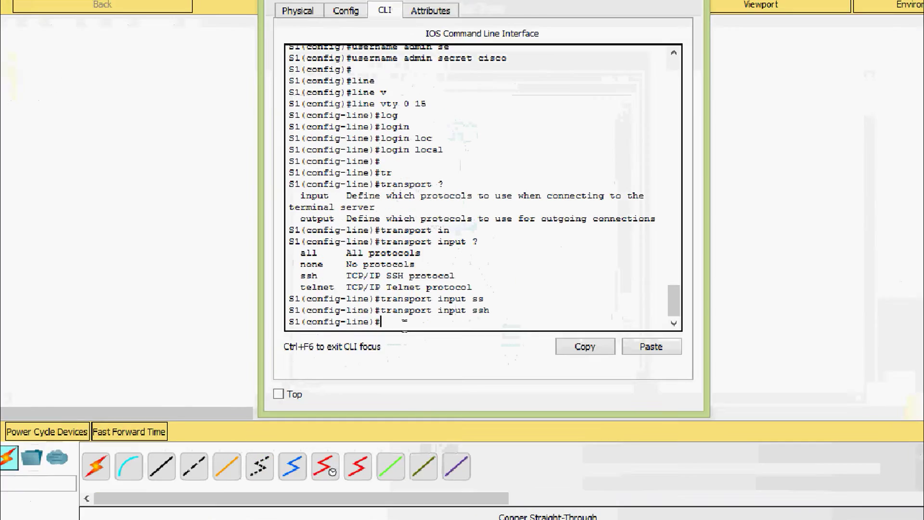
pyautogui.hotkey('ctrl', 'z')
pyautogui.press('Return')
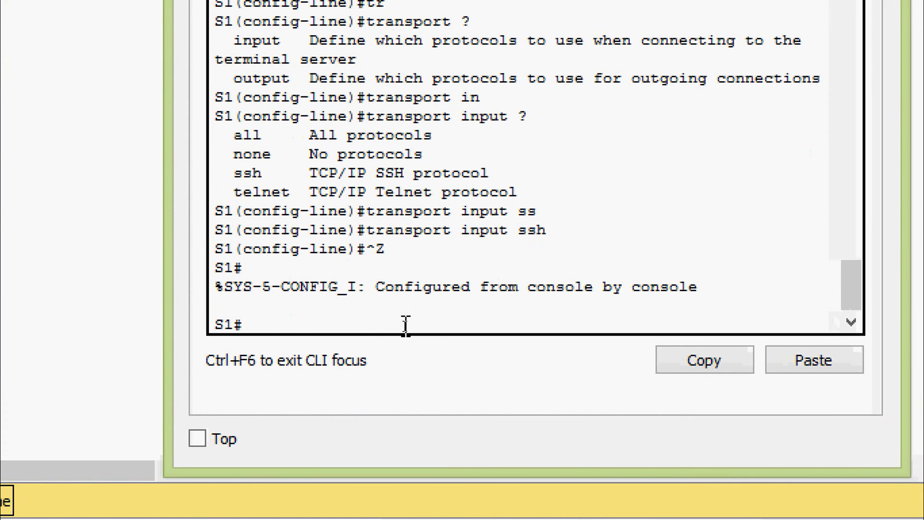
pyautogui.write('cop')
pyautogui.press('Tab')
pyautogui.write('r')
pyautogui.press('Tab')
pyautogui.write('st')
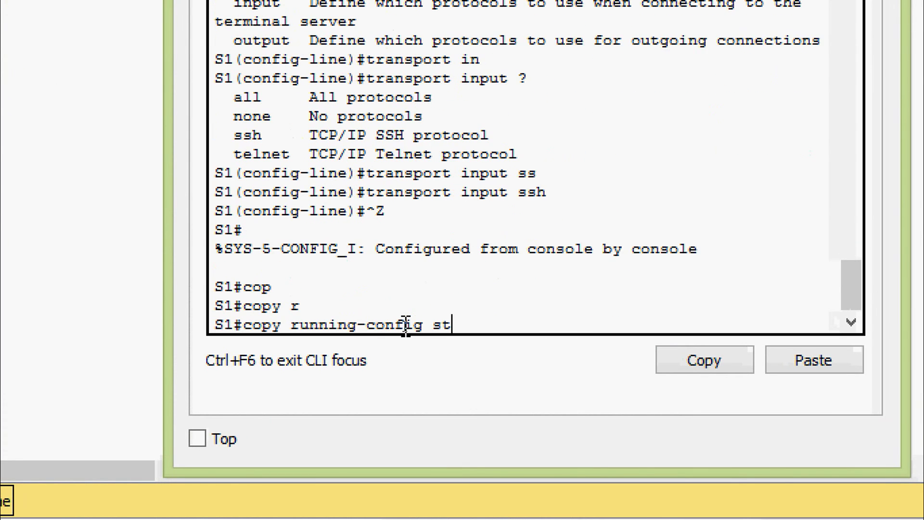
pyautogui.press('Tab')
pyautogui.press('Return')
pyautogui.press('Return')
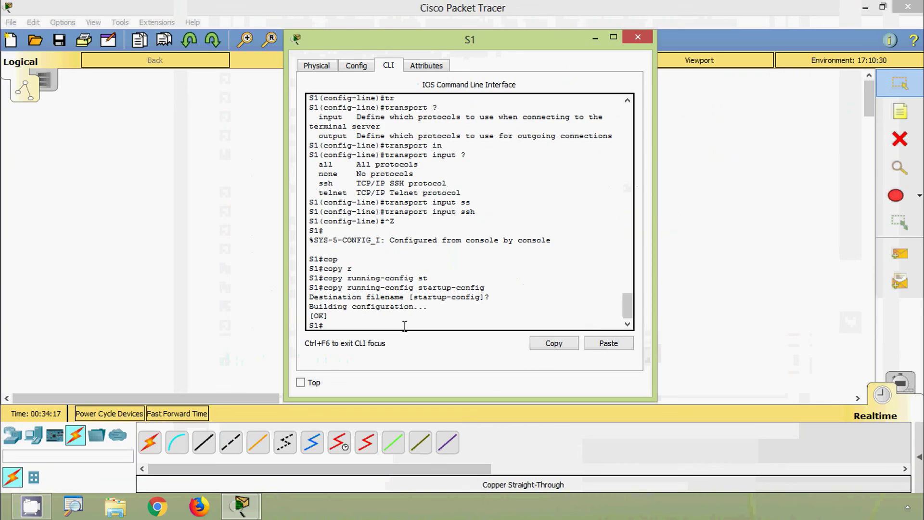
pyautogui.click(638, 37)
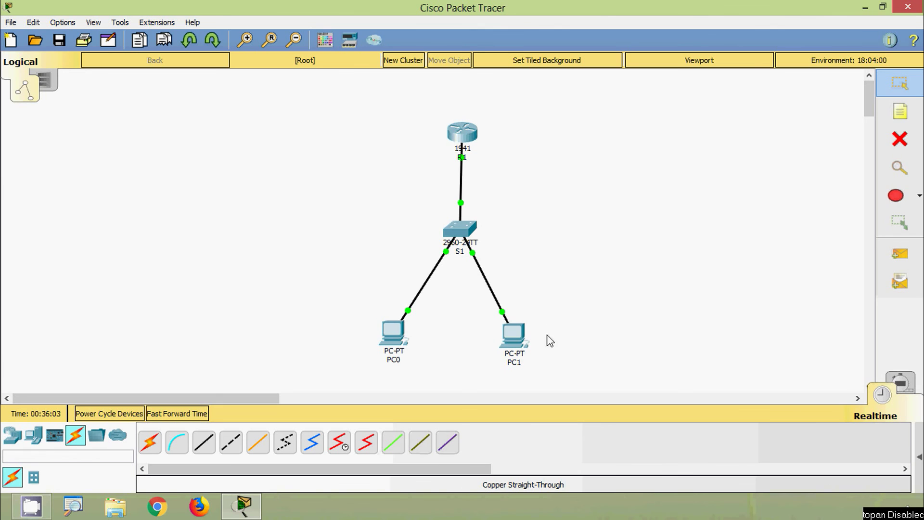
# Step: From PC1's command prompt, run telnet 192.168.1.1 and see the connection closed
pyautogui.click(522, 342)
pyautogui.click(568, 169)
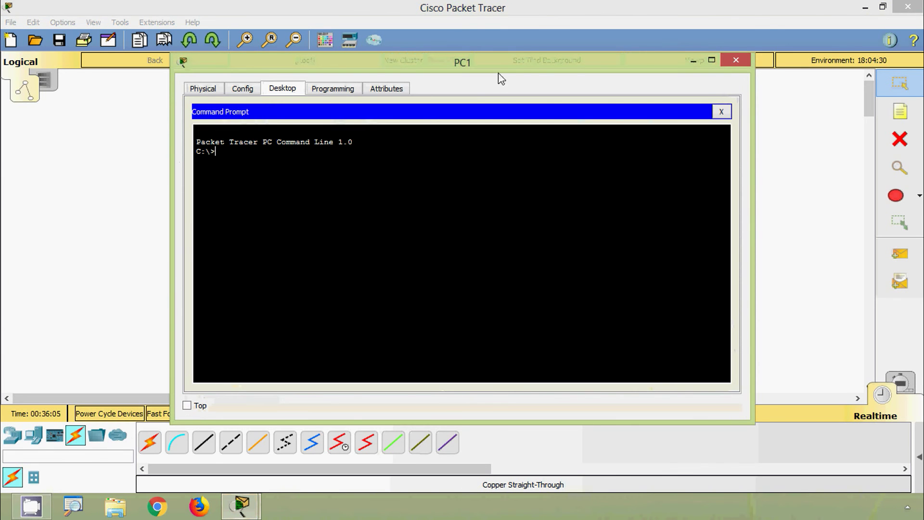
pyautogui.moveTo(505, 67); pyautogui.dragTo(596, 55)
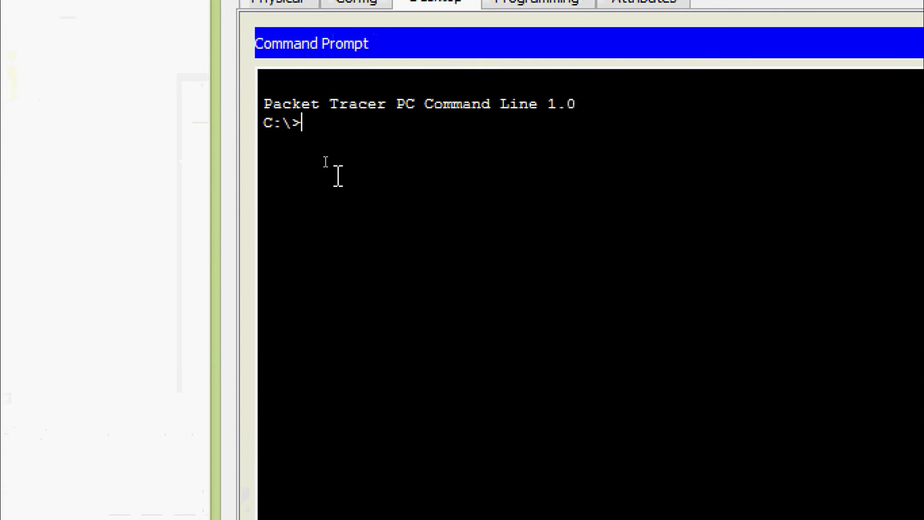
pyautogui.write('telnet')
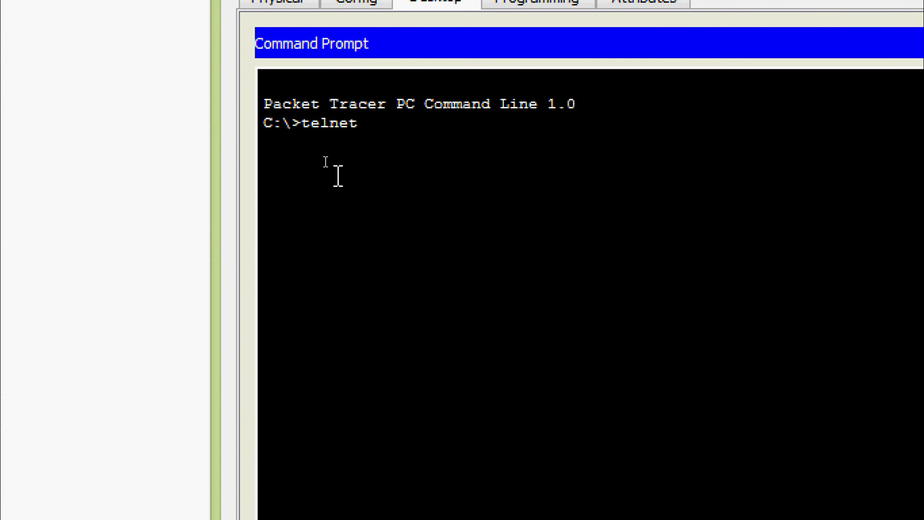
pyautogui.write(' 192.168.1.1')
pyautogui.press('Return')
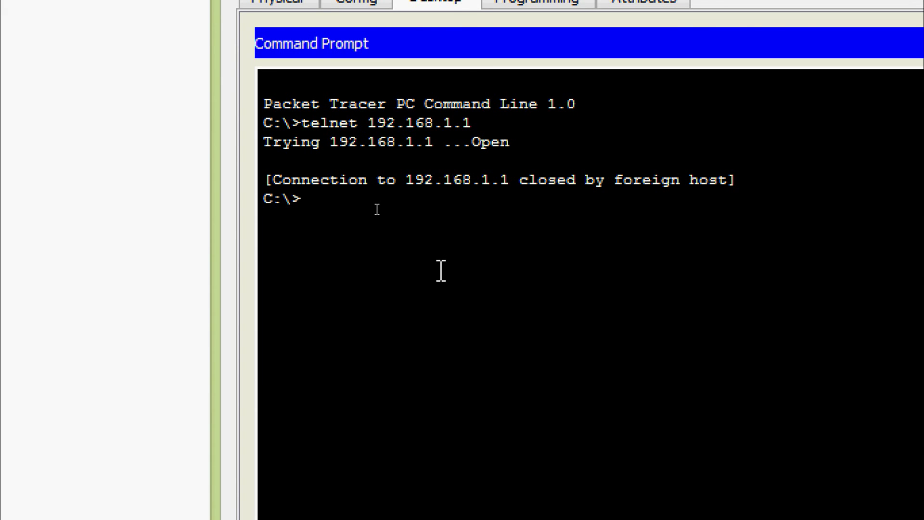
# Step: Run ssh on PC1 to display its usage syntax
pyautogui.write('ssh')
pyautogui.press('Return')
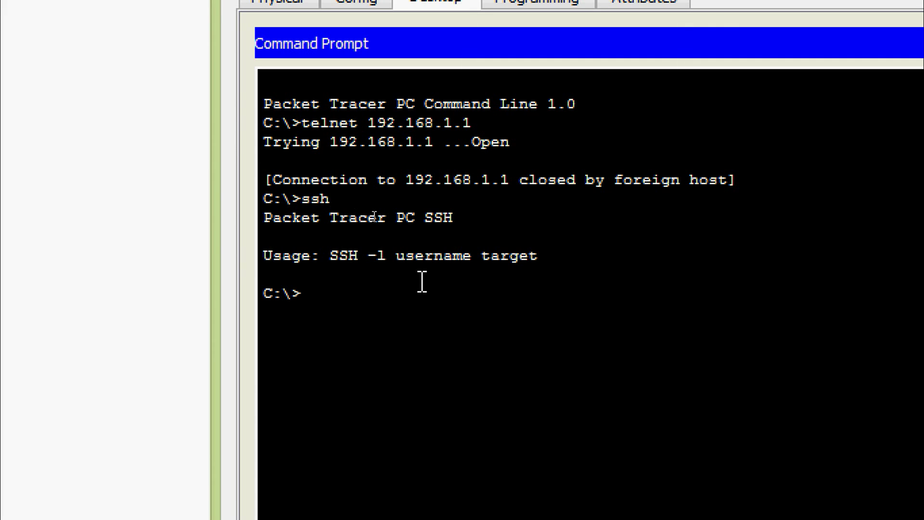
pyautogui.moveTo(331, 260); pyautogui.dragTo(544, 260)
pyautogui.click(378, 256)
pyautogui.click(316, 293)
# Step: Log into R1 at 192.168.1.1 over SSH as admin with the user password
pyautogui.write('ssh -')
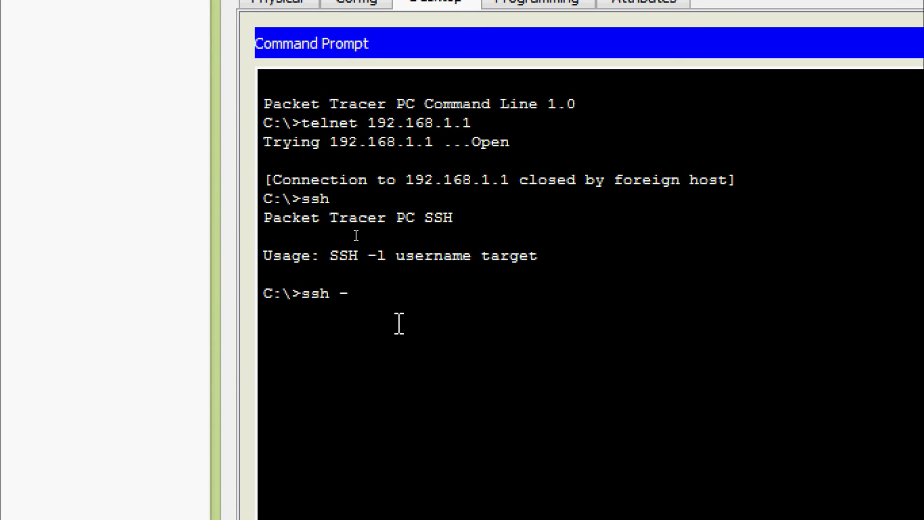
pyautogui.write('l admin')
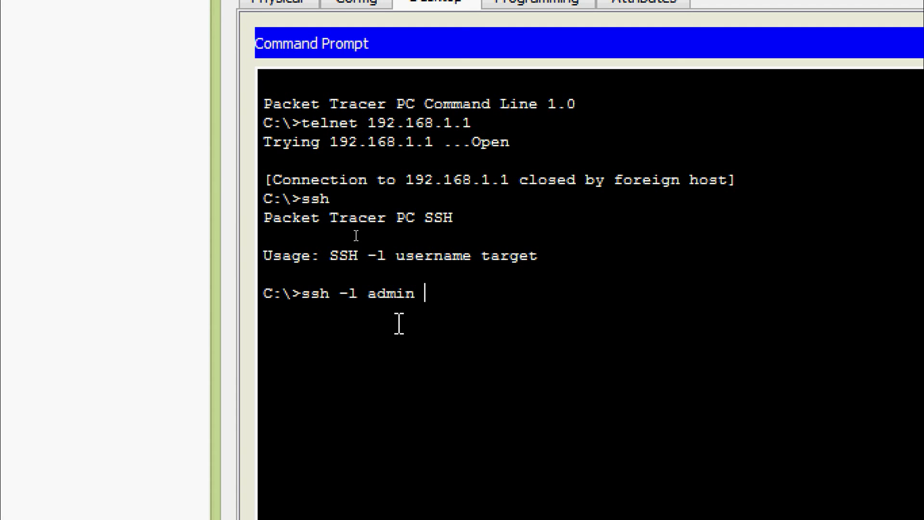
pyautogui.write('192.168')
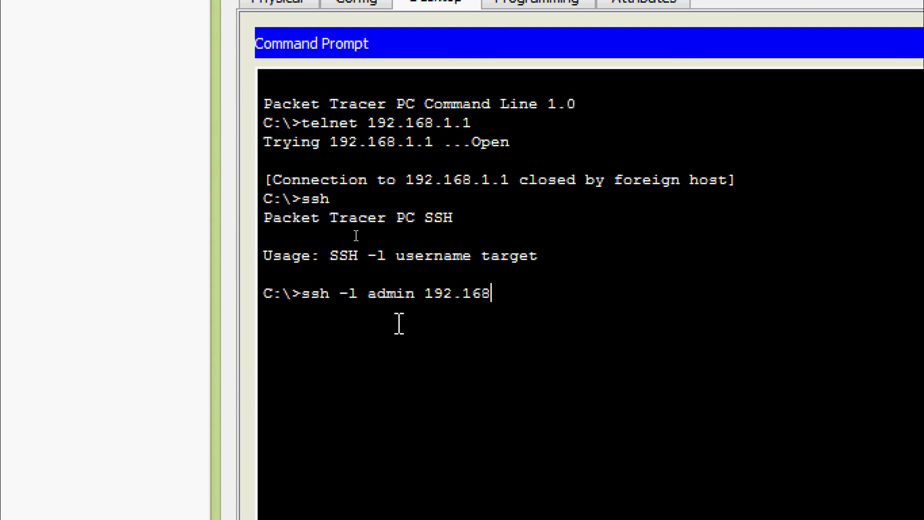
pyautogui.write('.1.1')
pyautogui.press('Return')
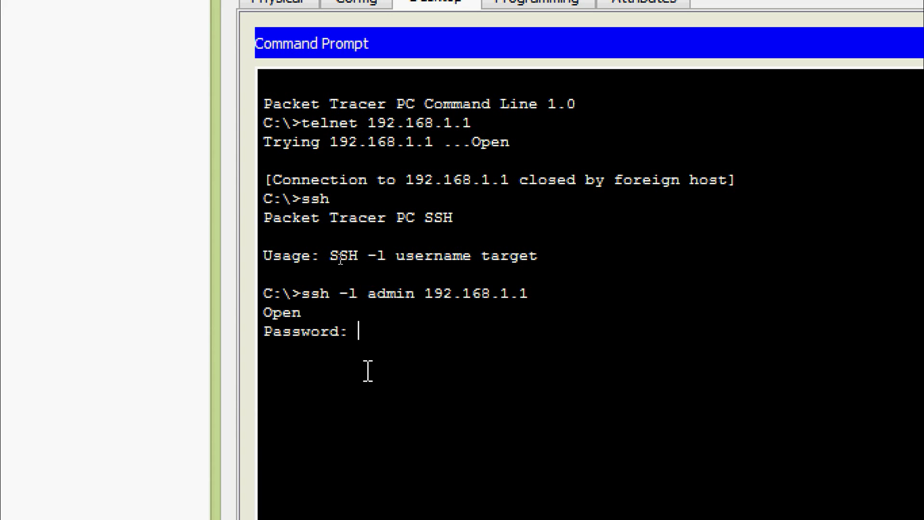
pyautogui.press('Return')
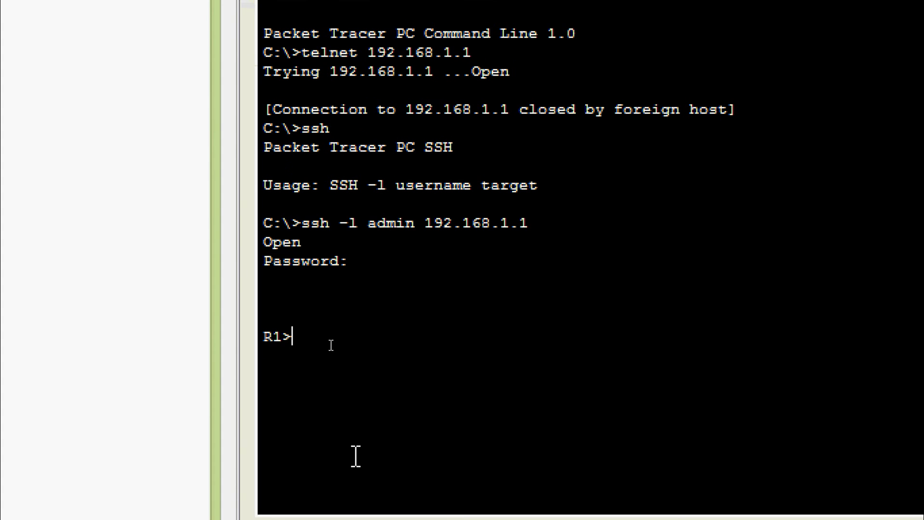
pyautogui.moveTo(313, 316); pyautogui.dragTo(244, 317)
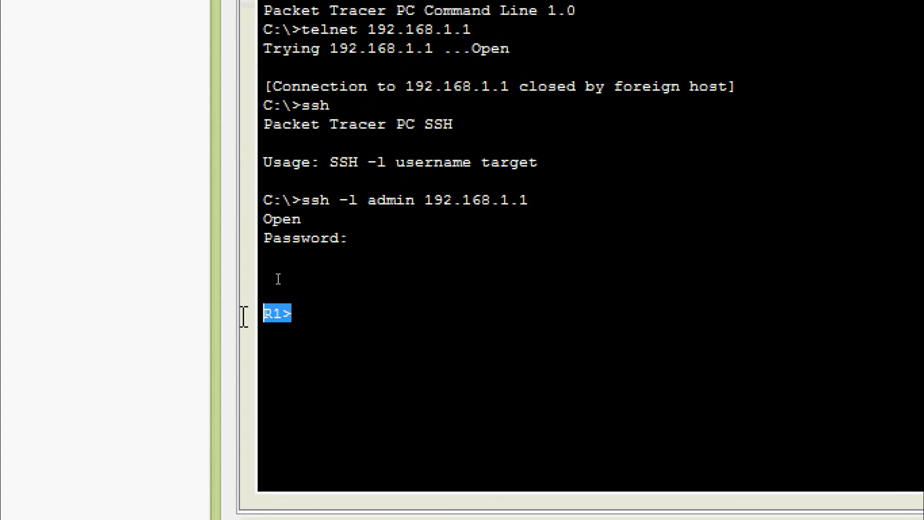
pyautogui.click(303, 315)
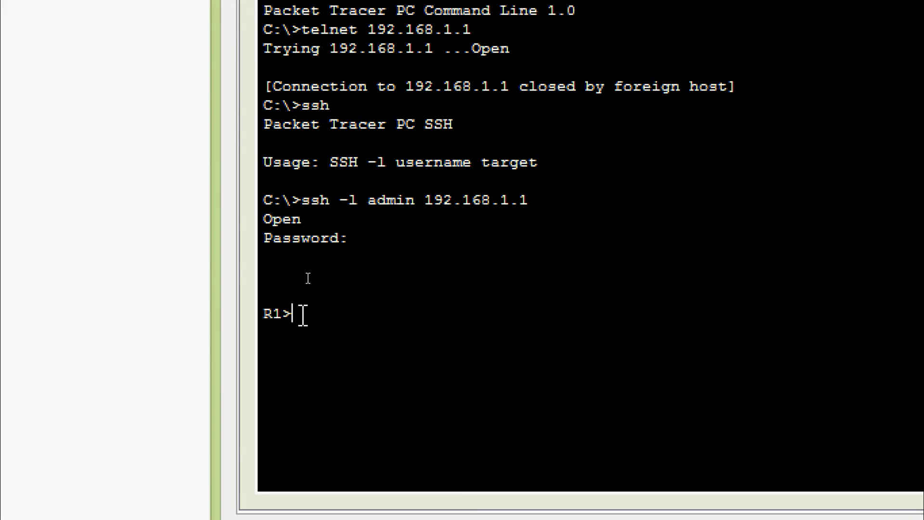
# Step: On R1, run enable with the enable password, then enter configure terminal
pyautogui.write('ena')
pyautogui.press('Tab')
pyautogui.press('Return')
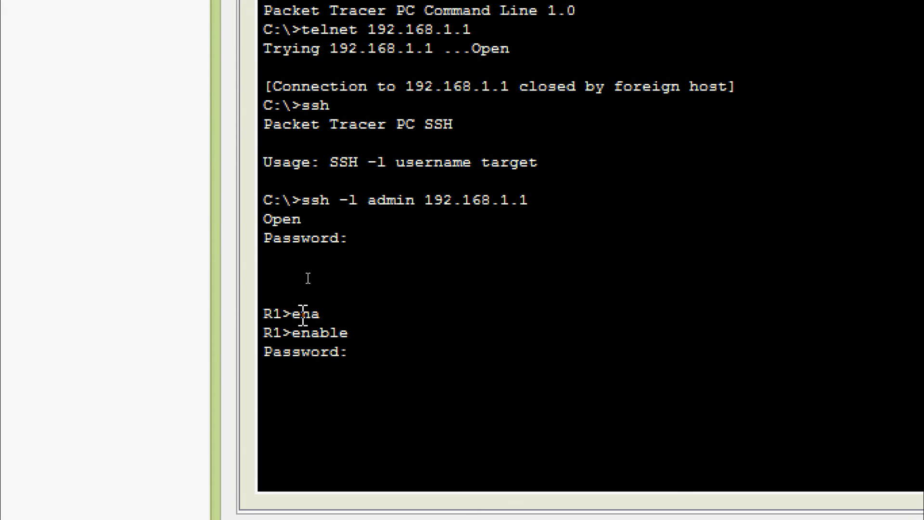
pyautogui.press('Return')
pyautogui.write('conf')
pyautogui.press('Tab')
pyautogui.write('t')
pyautogui.press('Tab')
pyautogui.press('Return')
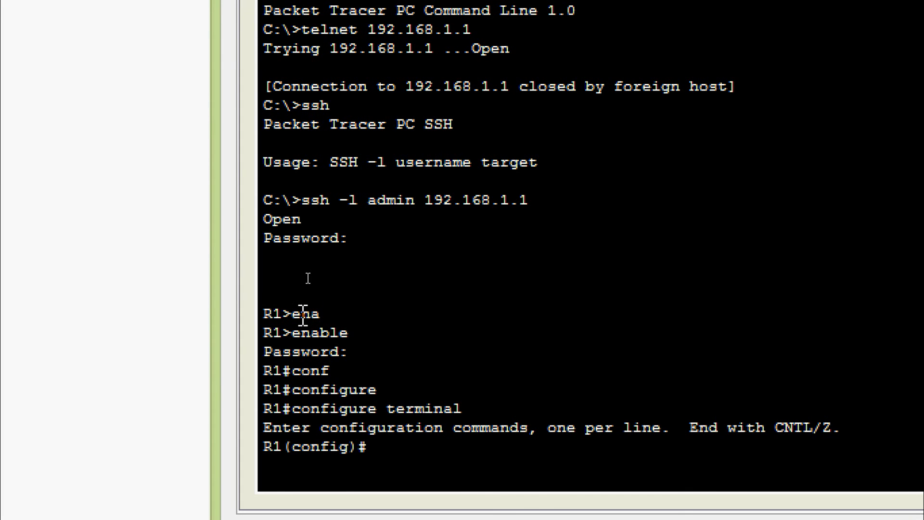
pyautogui.press('Return')
pyautogui.press('Return')
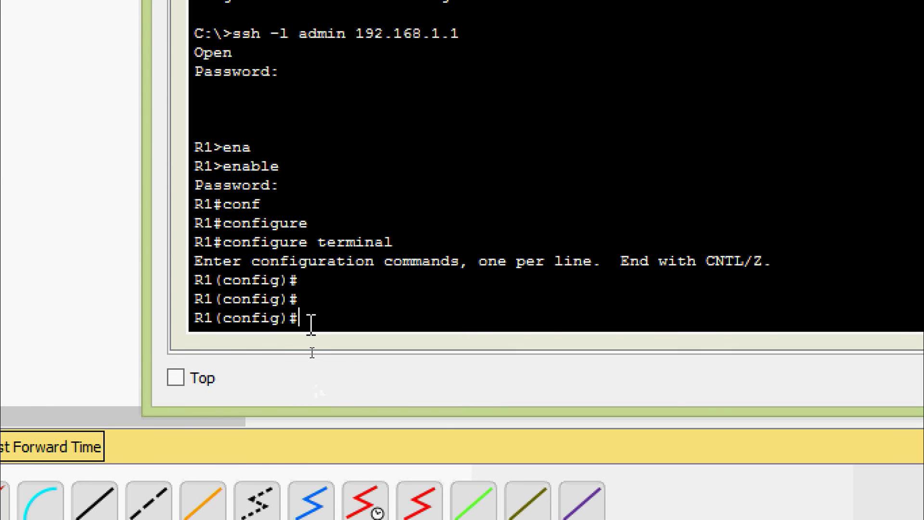
# Step: Exit configuration mode and close the SSH session to R1
pyautogui.write('exit')
pyautogui.press('Return')
pyautogui.write('exit')
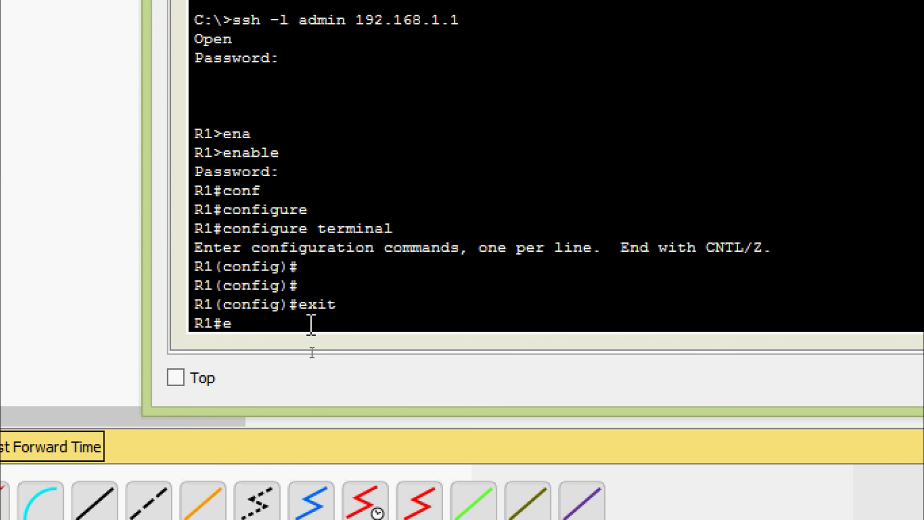
pyautogui.press('Return')
pyautogui.press('Return')
pyautogui.press('Return')
pyautogui.press('Return')
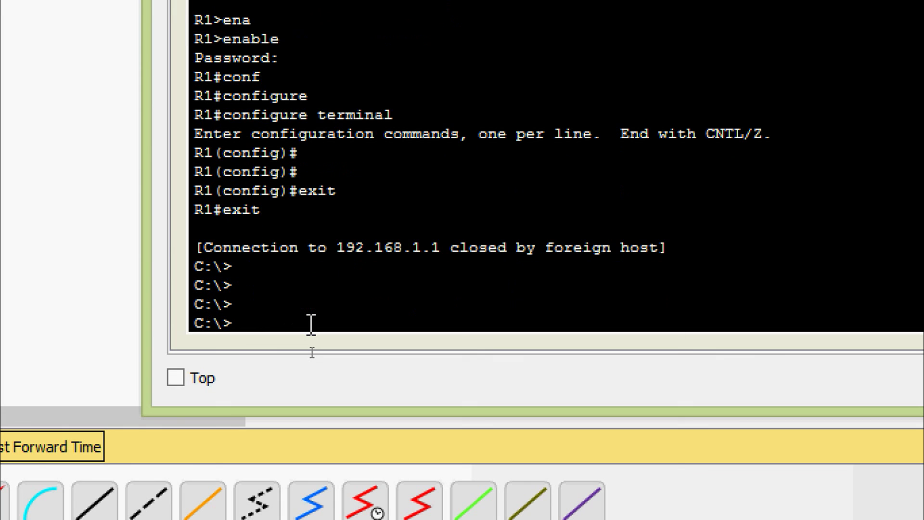
# Step: Log into S1 at 192.168.1.2 via ssh -l admin with the user password
pyautogui.write('ssh')
pyautogui.press('Return')
pyautogui.write('ssh')
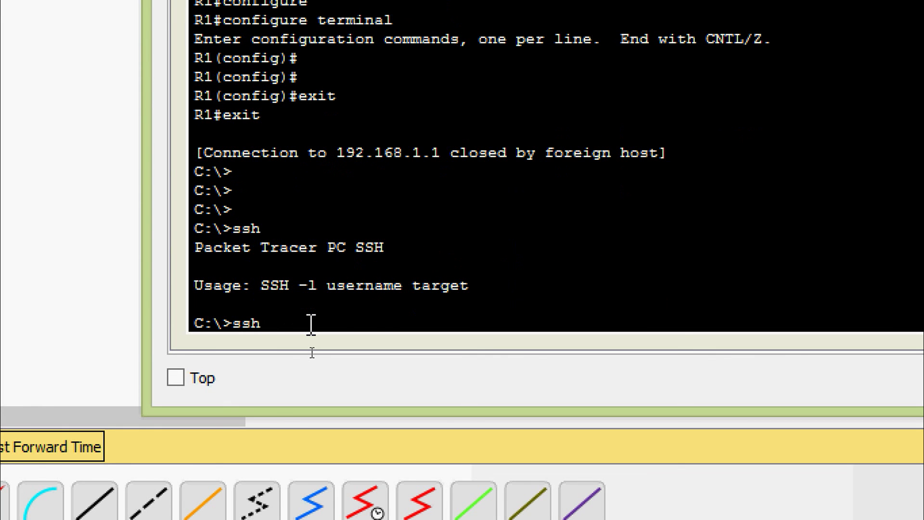
pyautogui.write(' -l admin 192')
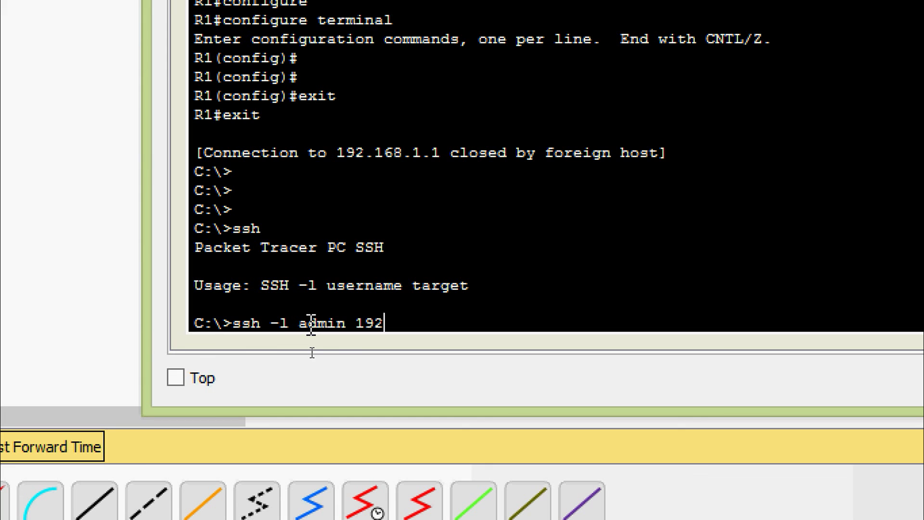
pyautogui.write('.168.1.2')
pyautogui.press('Return')
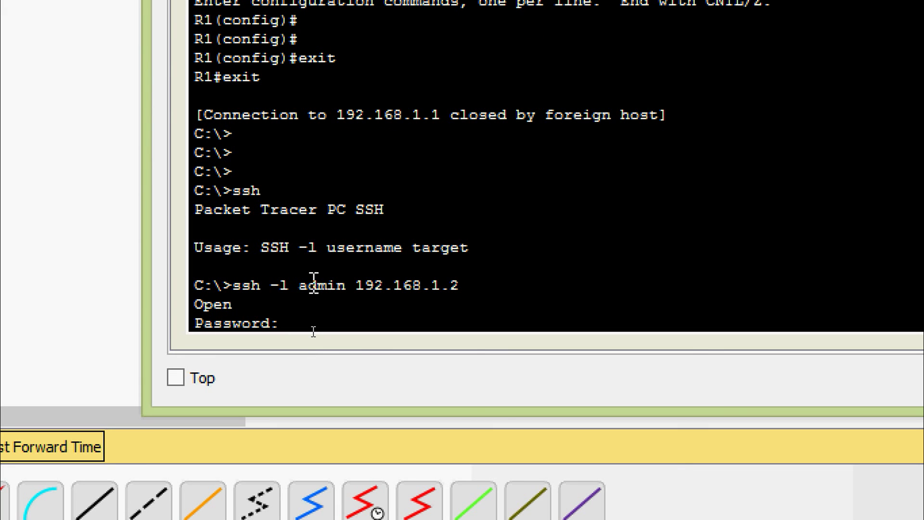
pyautogui.press('Return')
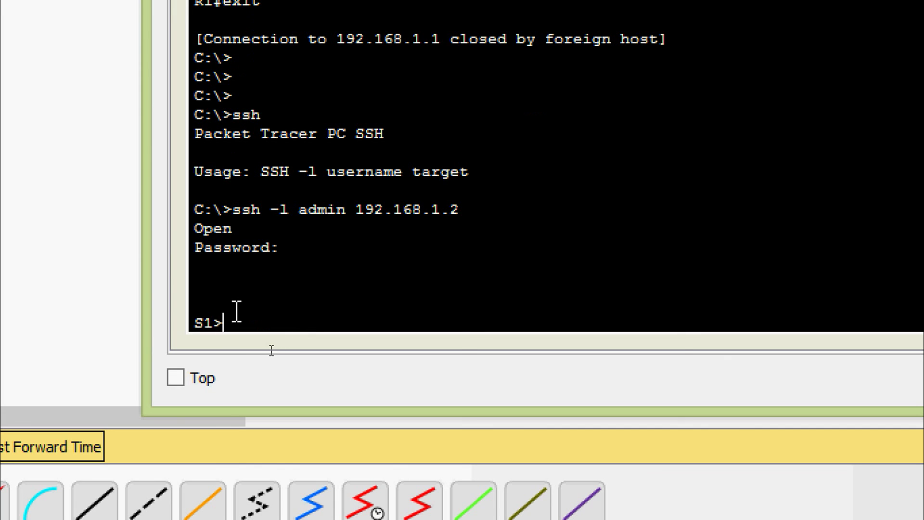
pyautogui.moveTo(230, 323); pyautogui.dragTo(173, 324)
pyautogui.click(248, 326)
# Step: On S1, run enable with the enable password, then enter configure terminal
pyautogui.write('ena')
pyautogui.press('Tab')
pyautogui.press('Return')
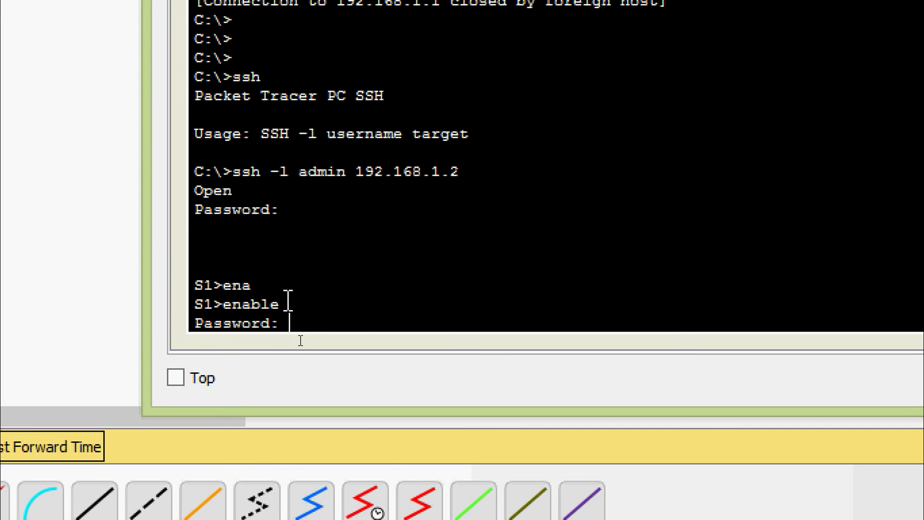
pyautogui.press('Return')
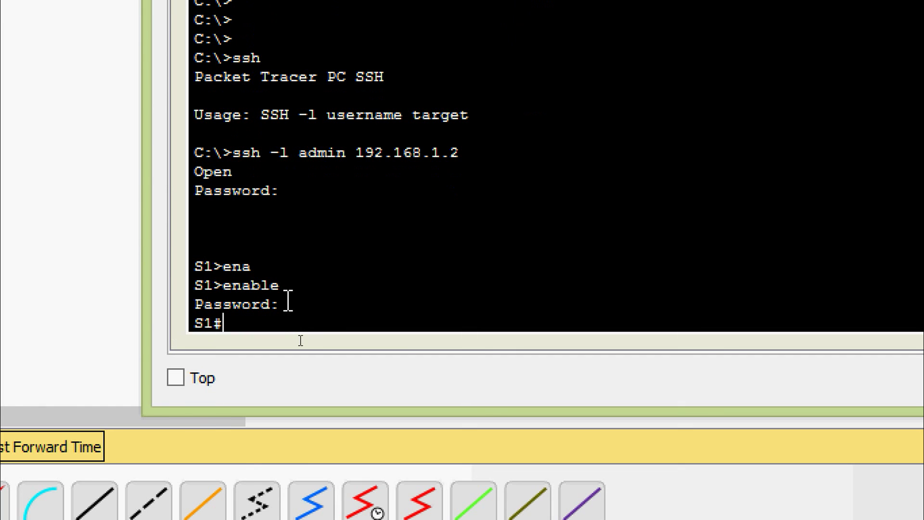
pyautogui.write('conf')
pyautogui.press('Tab')
pyautogui.write('t')
pyautogui.press('Tab')
pyautogui.press('Return')
pyautogui.press('Return')
pyautogui.press('Return')
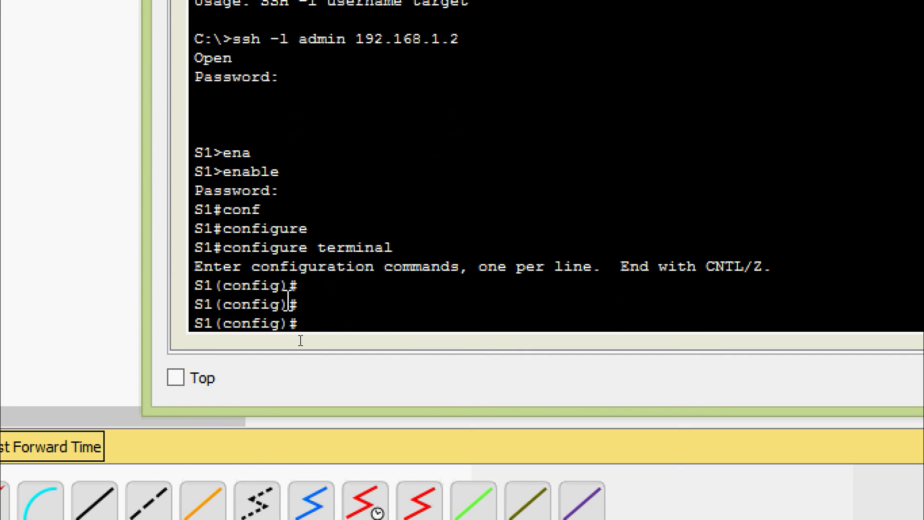
# Step: Leave S1's configuration mode with Ctrl+Z and close PC1's window to show the topology
pyautogui.hotkey('ctrl', 'z')
pyautogui.press('Return')
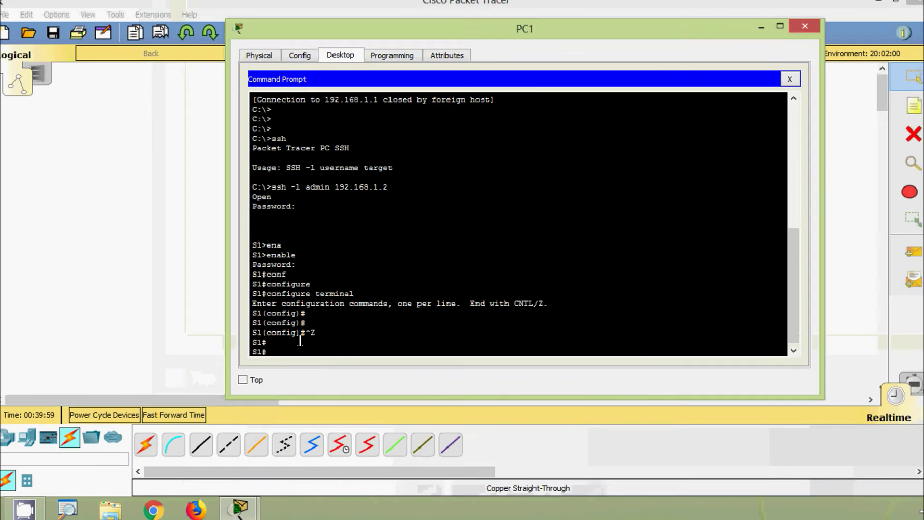
pyautogui.click(793, 33)
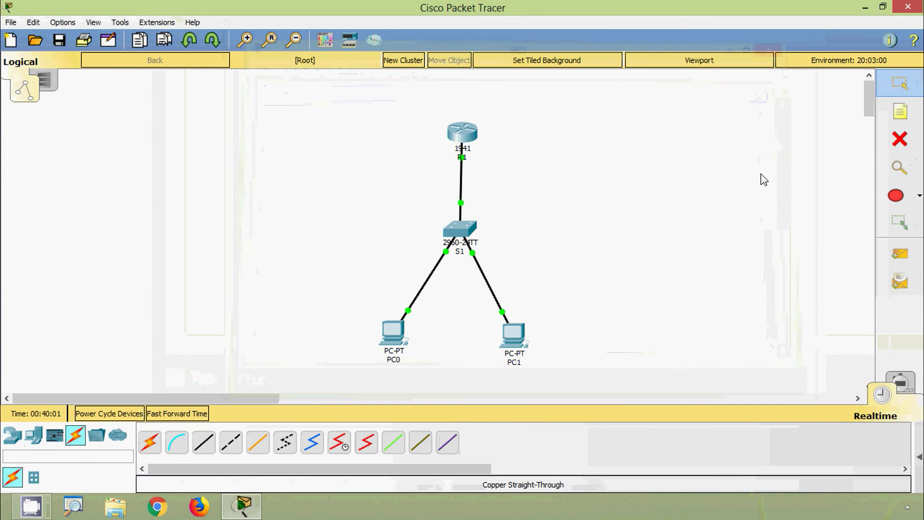